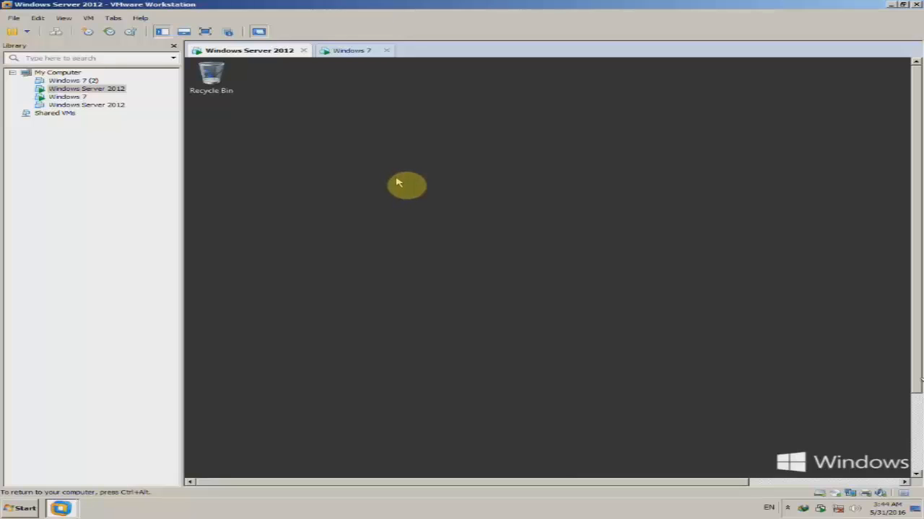
- Put the Windows Server 2012 virtual machine in full screen and refresh its desktop
{"action": "left_click", "coordinate": [205, 31]}
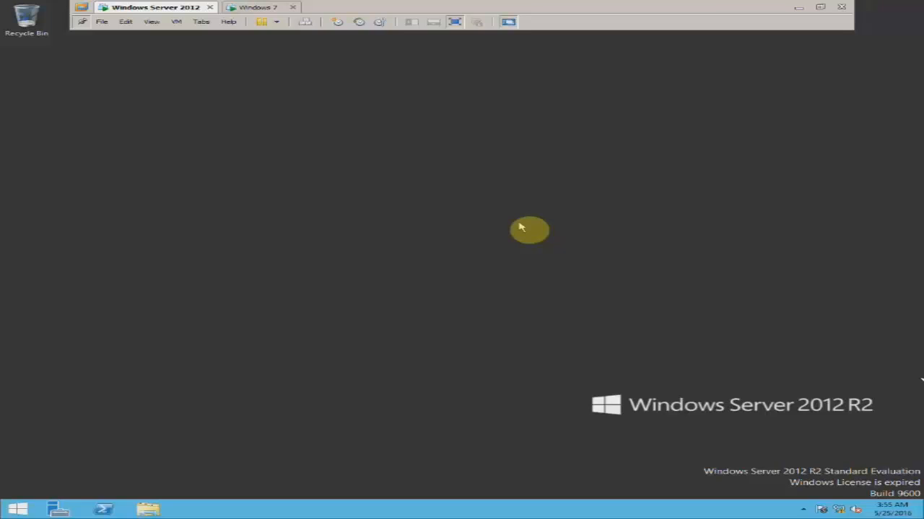
{"action": "right_click", "coordinate": [524, 195]}
{"action": "left_click", "coordinate": [548, 227]}
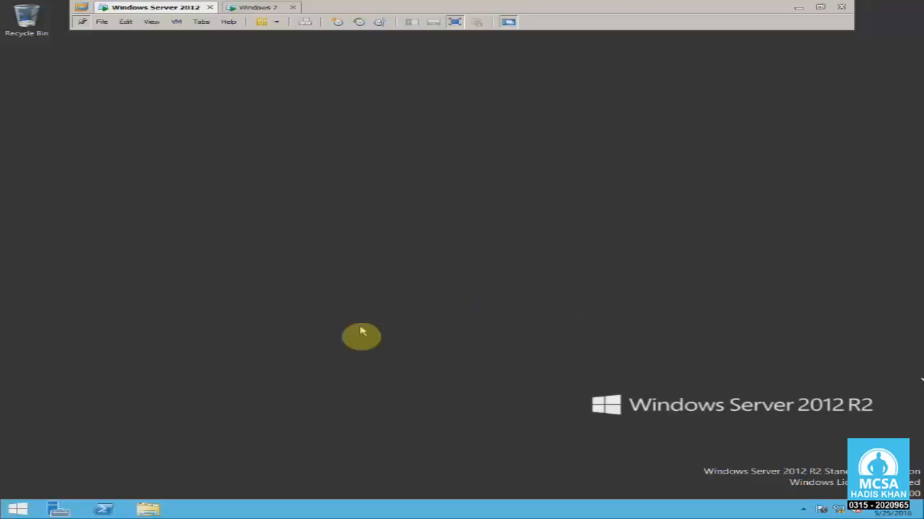
- Launch Server Manager on the server and restore it to a smaller window
{"action": "left_click", "coordinate": [58, 509]}
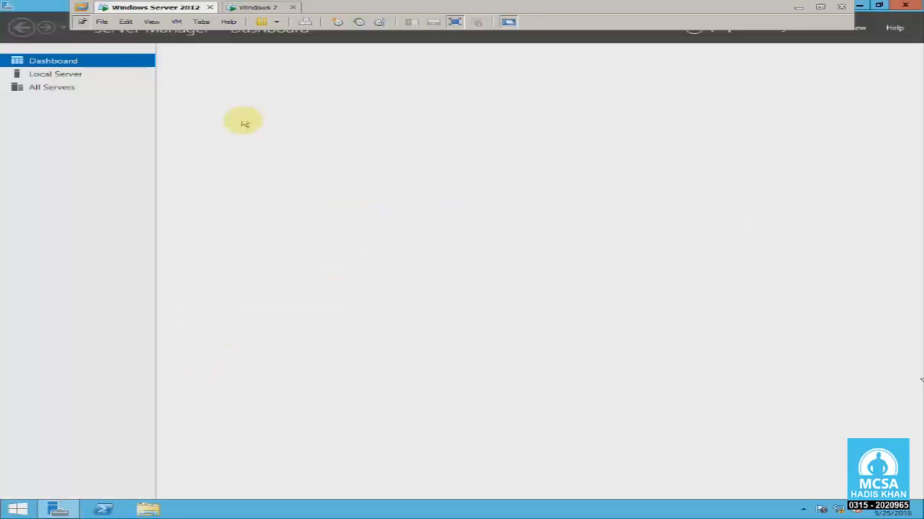
{"action": "double_click", "coordinate": [44, 9]}
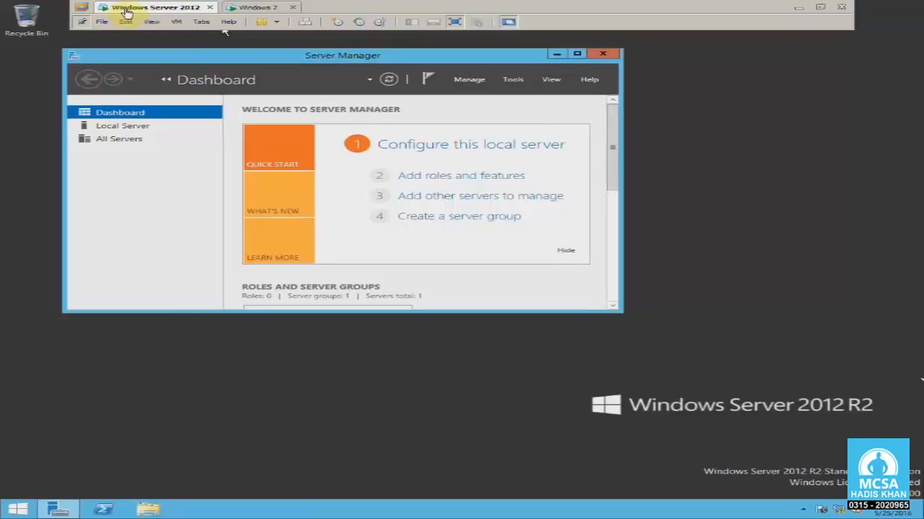
{"action": "left_click", "coordinate": [177, 22]}
{"action": "mouse_move", "coordinate": [308, 88]}
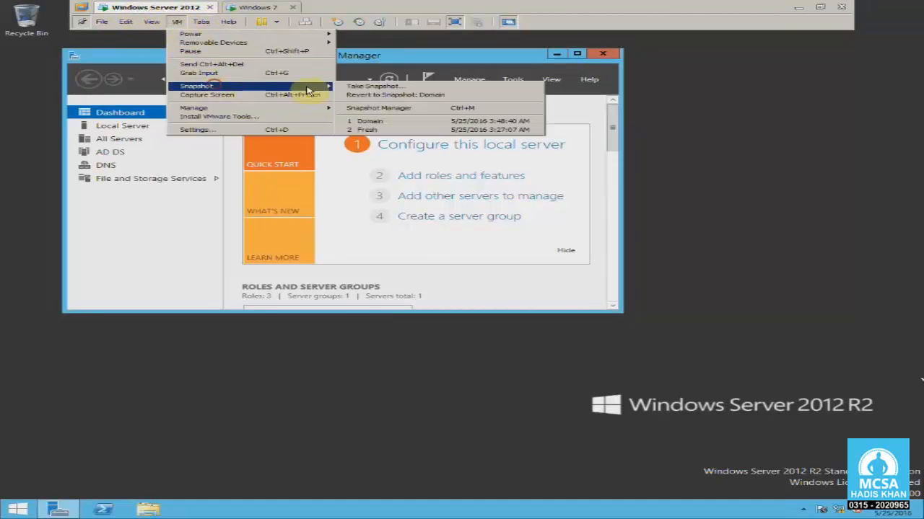
{"action": "left_click", "coordinate": [688, 163]}
- Review Ethernet0's status and details including the DNS server, then switch to Windows 7
{"action": "right_click", "coordinate": [838, 509]}
{"action": "left_click", "coordinate": [830, 501]}
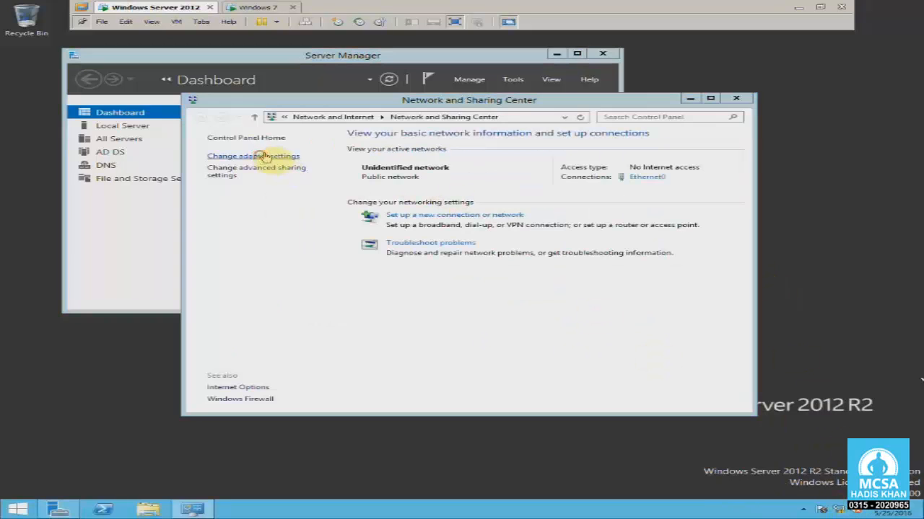
{"action": "left_click", "coordinate": [244, 156]}
{"action": "right_click", "coordinate": [299, 176]}
{"action": "left_click", "coordinate": [334, 192]}
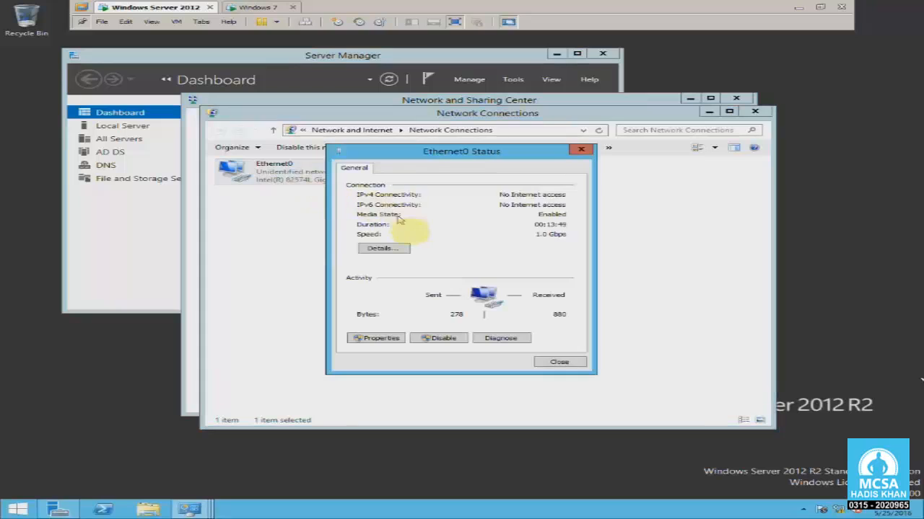
{"action": "left_click", "coordinate": [377, 246]}
{"action": "left_click", "coordinate": [435, 266]}
{"action": "left_click", "coordinate": [586, 165]}
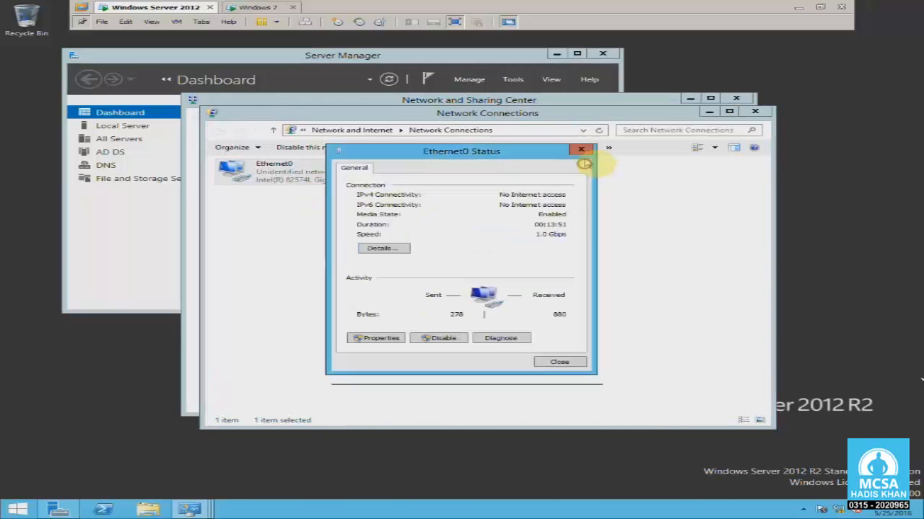
{"action": "left_click", "coordinate": [581, 150]}
{"action": "left_click", "coordinate": [755, 111]}
{"action": "left_click", "coordinate": [740, 100]}
{"action": "left_click", "coordinate": [253, 7]}
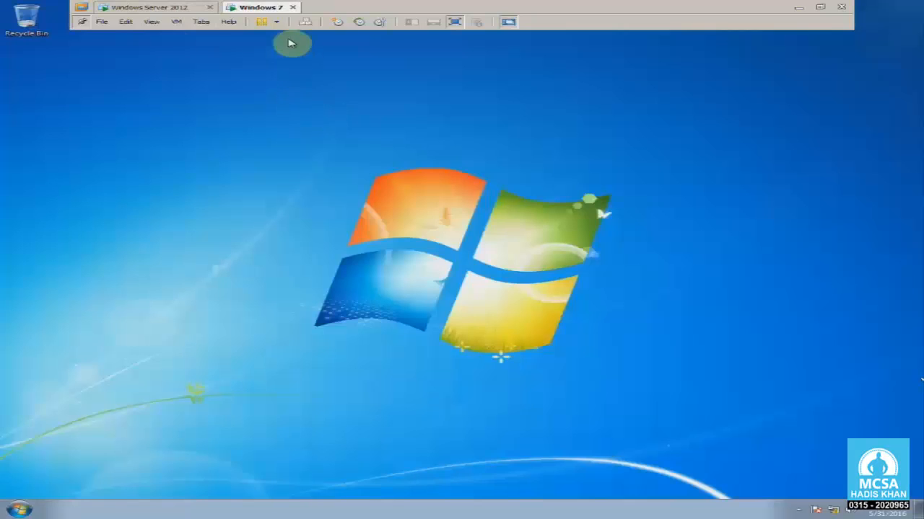
- Open Clint1's computer name settings and choose to make it a domain member
{"action": "key", "text": "super"}
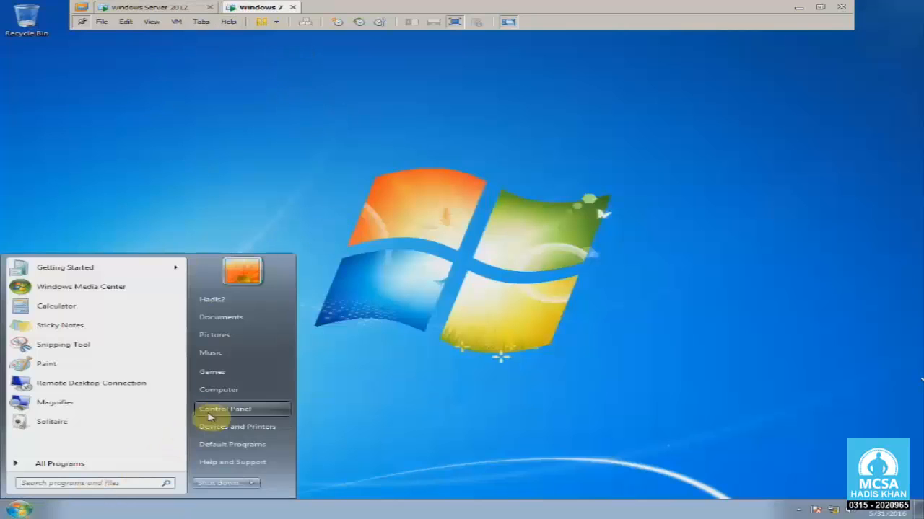
{"action": "right_click", "coordinate": [229, 391]}
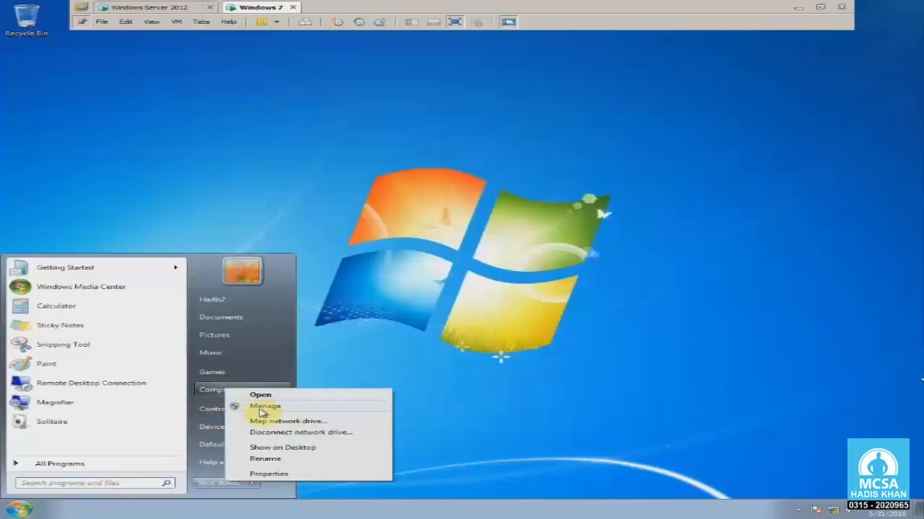
{"action": "left_click", "coordinate": [287, 474]}
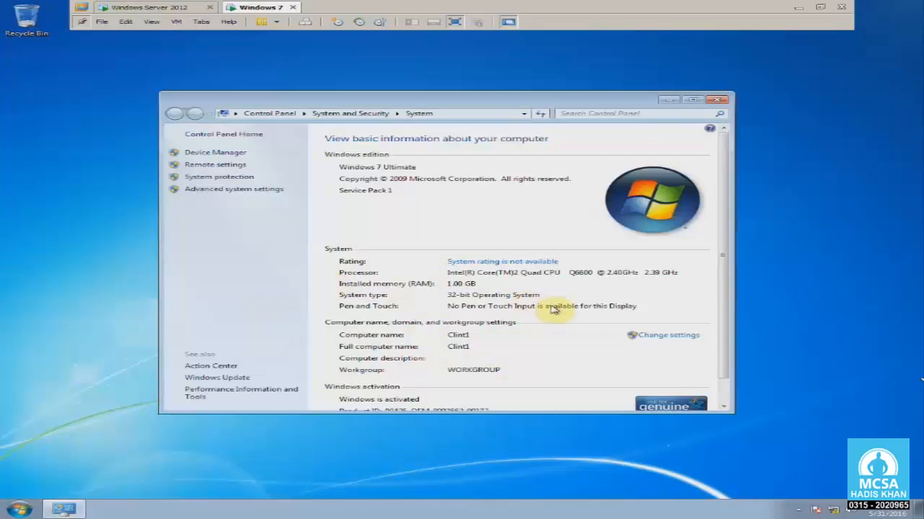
{"action": "left_click", "coordinate": [683, 339]}
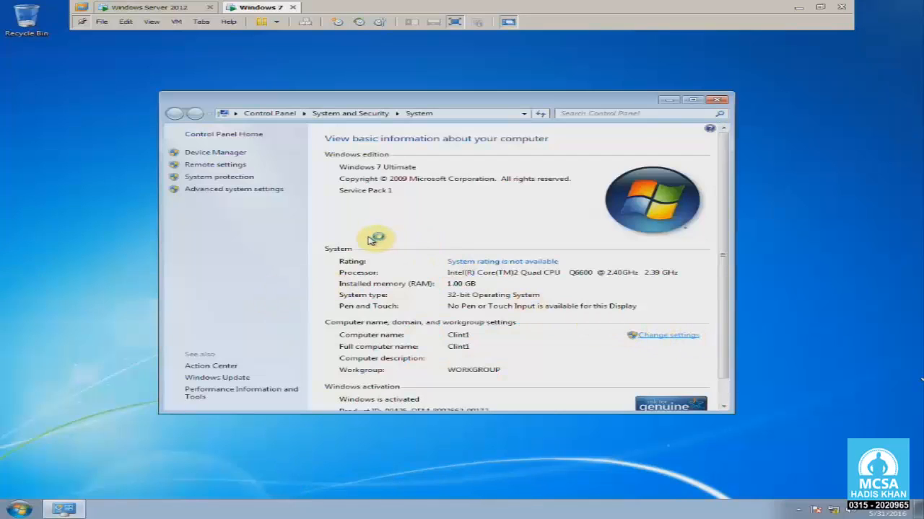
{"action": "left_click", "coordinate": [388, 250]}
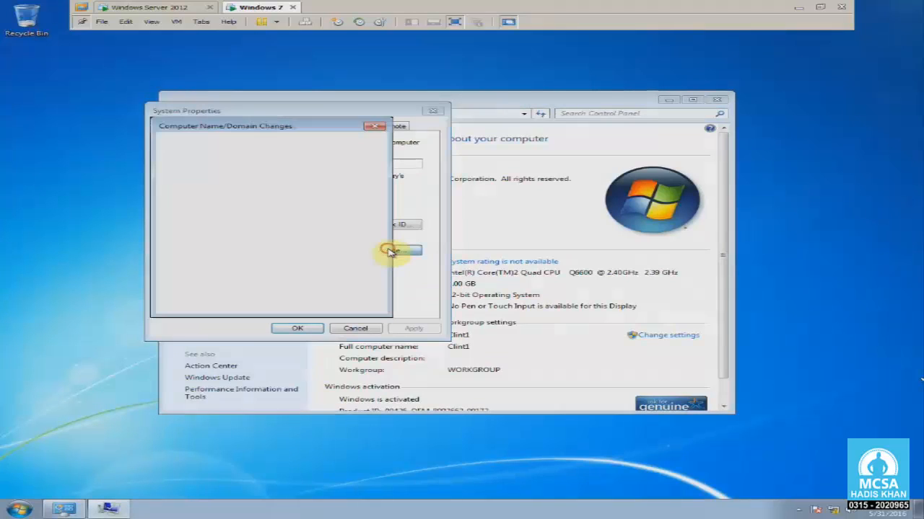
{"action": "left_click", "coordinate": [195, 250]}
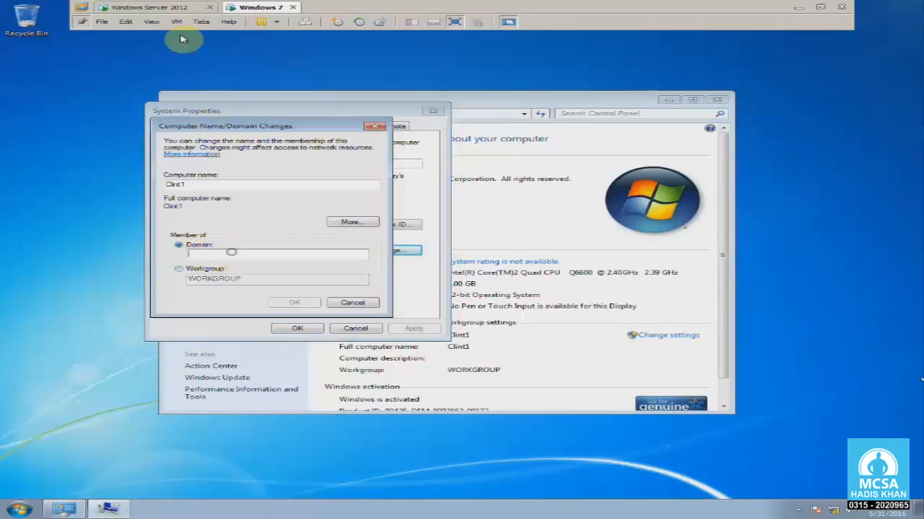
- Enter the domain name 'hedis' and the administrator account's credentials to attempt the join
{"action": "type", "text": "hedis.local"}
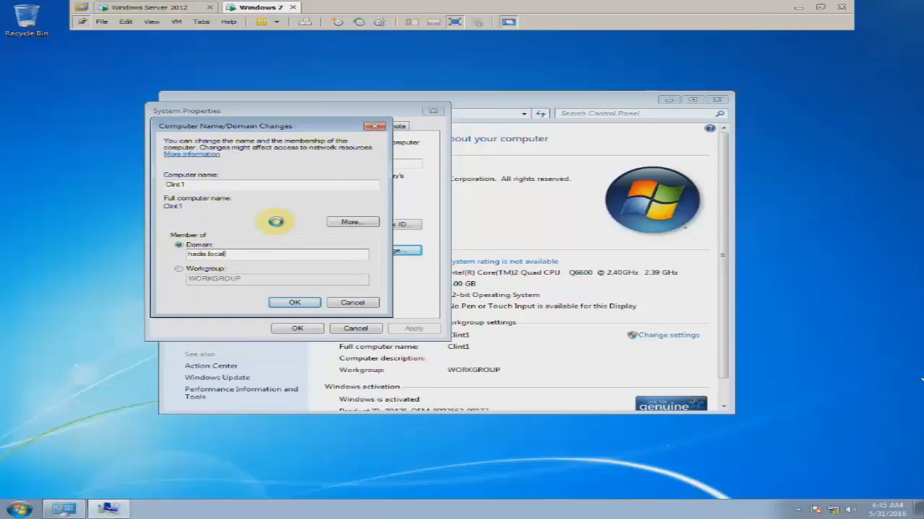
{"action": "key", "text": "Return"}
{"action": "type", "text": "ad"}
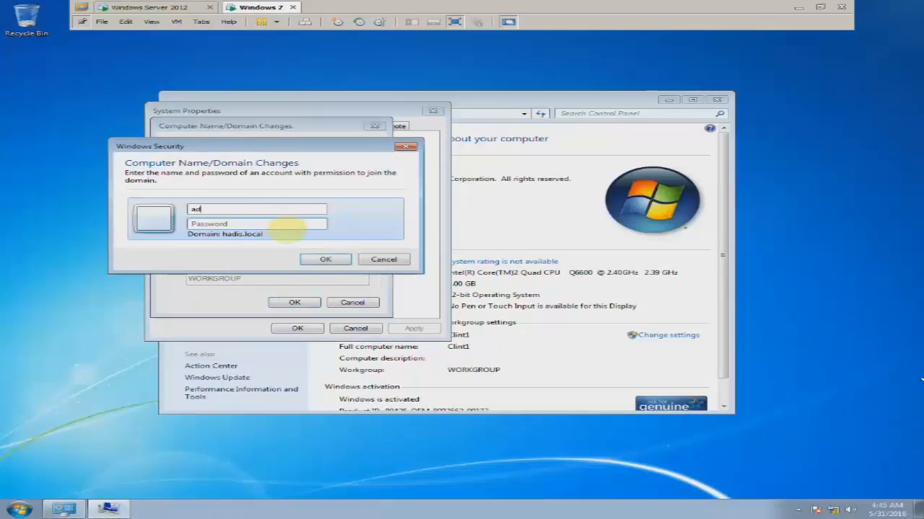
{"action": "type", "text": "ministrator"}
{"action": "key", "text": "Tab"}
{"action": "type", "text": "P"}
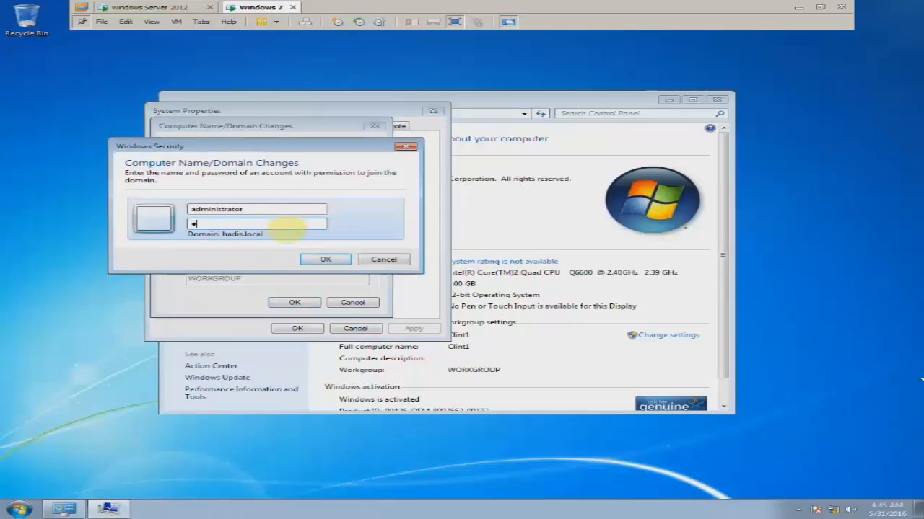
{"action": "key", "text": "Return"}
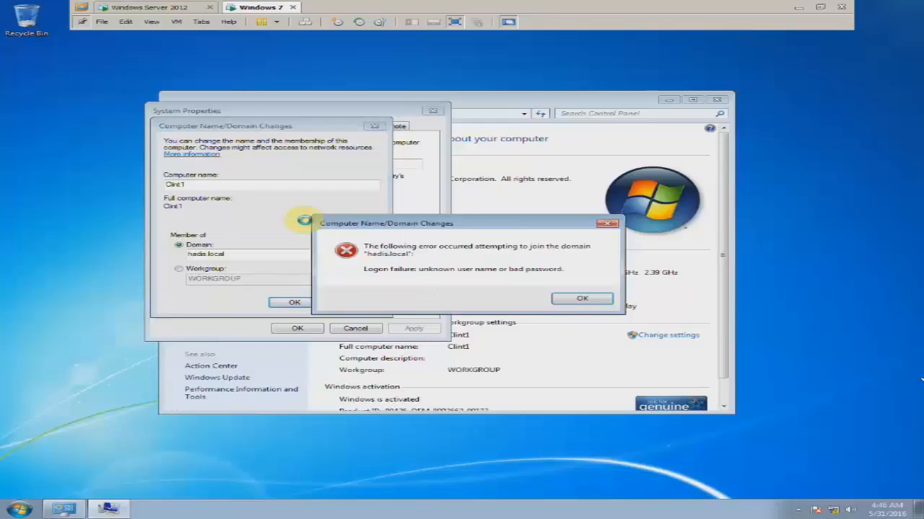
- Dismiss the logon error and retry with the administrator credentials, which fails again
{"action": "left_click", "coordinate": [577, 298]}
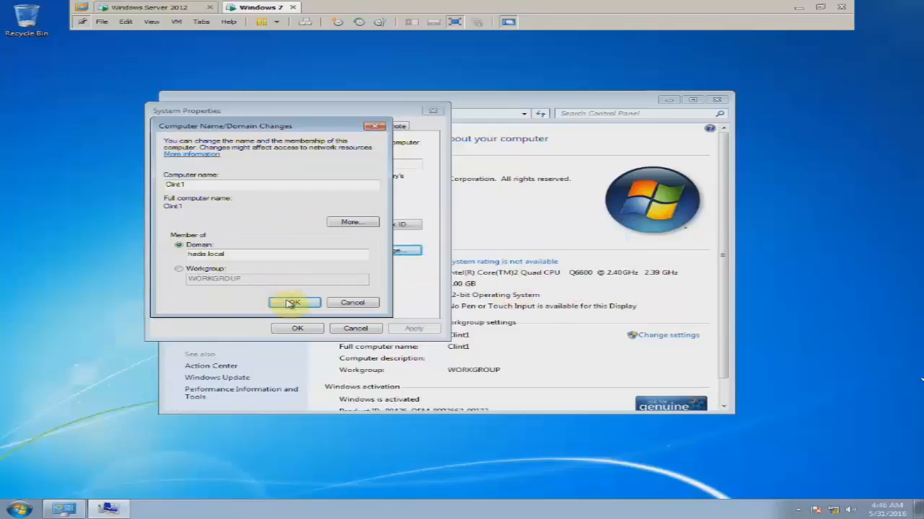
{"action": "left_click", "coordinate": [293, 302]}
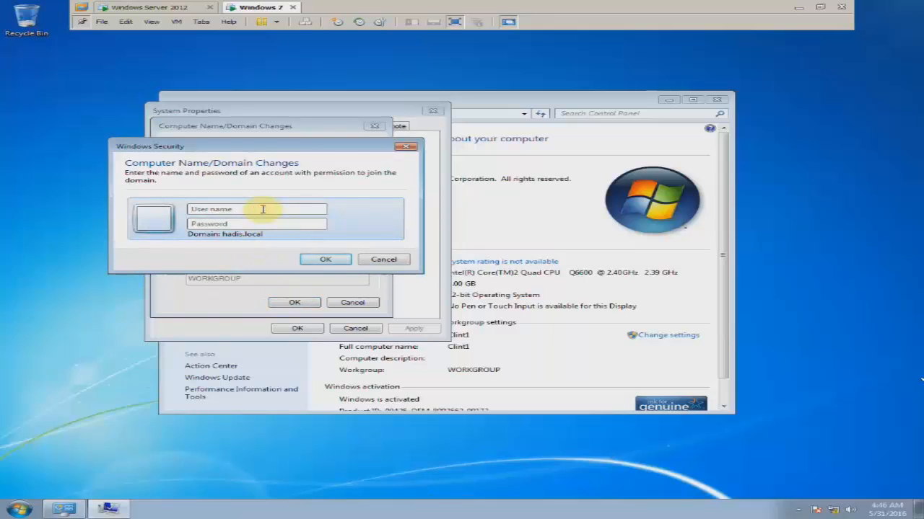
{"action": "type", "text": "administ"}
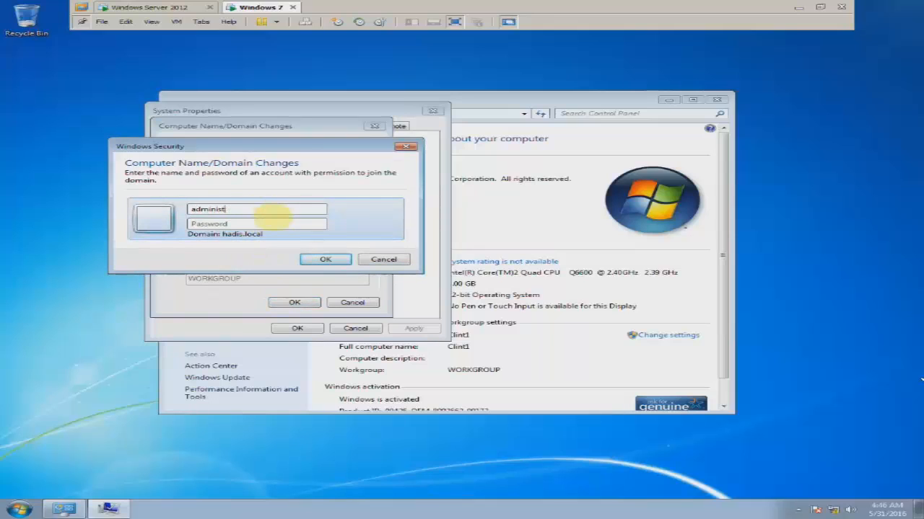
{"action": "type", "text": "rator"}
{"action": "key", "text": "Tab"}
{"action": "type", "text": "P"}
{"action": "key", "text": "Return"}
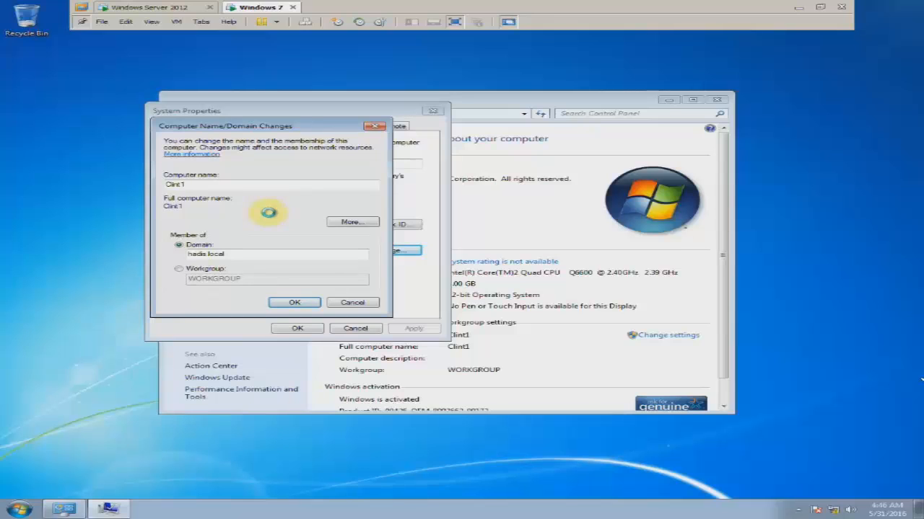
{"action": "key", "text": "Return"}
- Retry the domain join, entering the domain account's user name and password
{"action": "left_click", "coordinate": [294, 303]}
{"action": "left_click", "coordinate": [244, 211]}
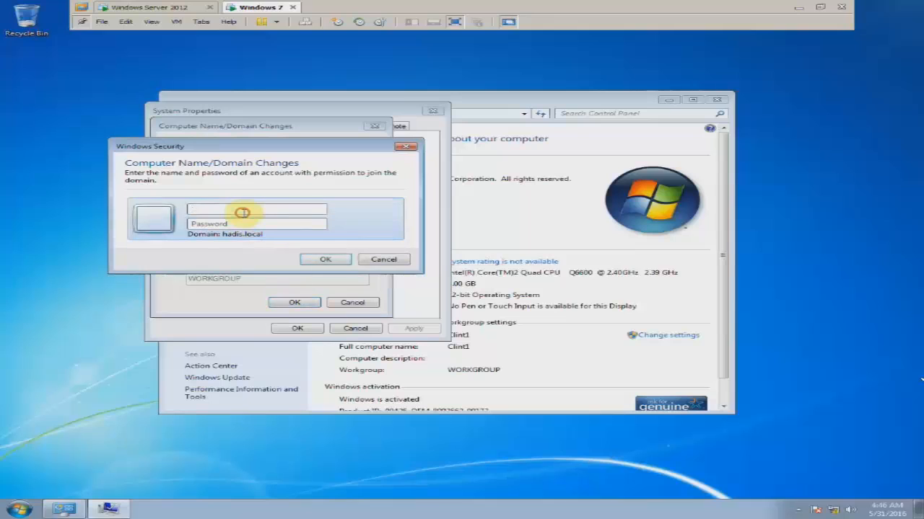
{"action": "type", "text": "administrator"}
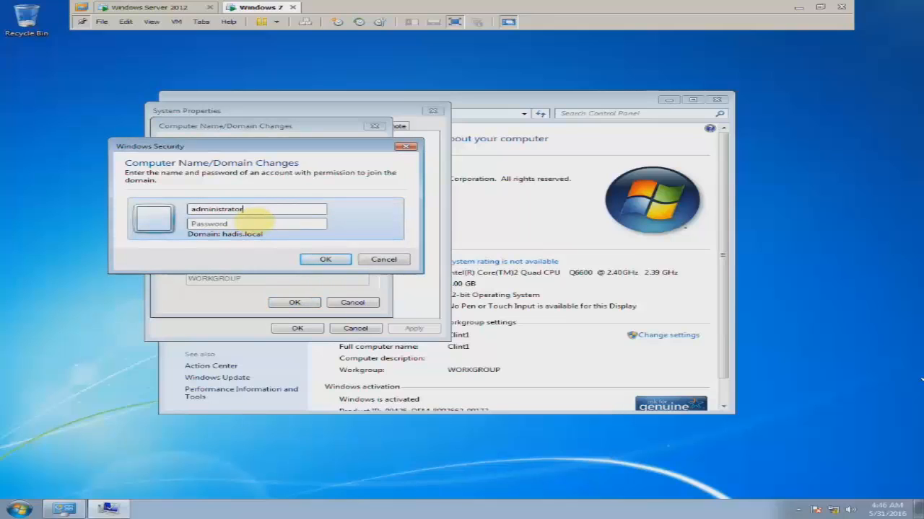
{"action": "key", "text": "Tab"}
{"action": "type", "text": "•••"}
{"action": "key", "text": "Return"}
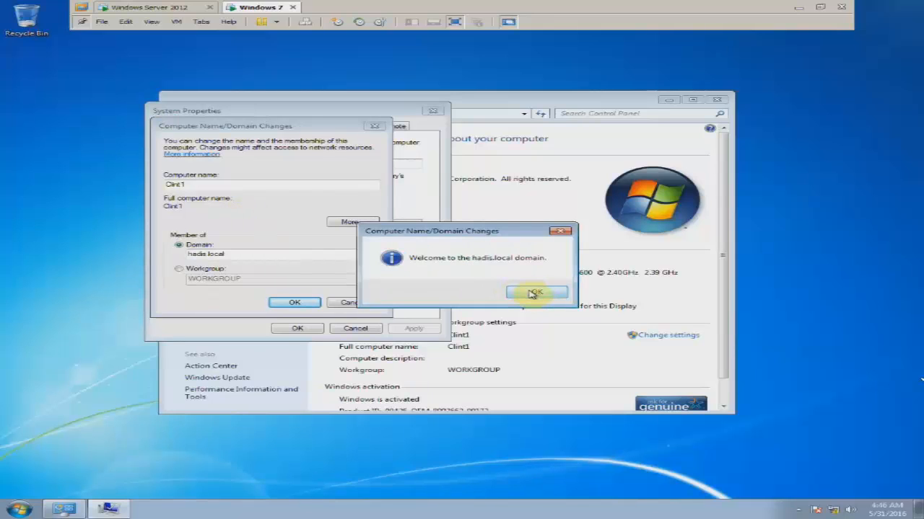
- Acknowledge the hadis.local welcome and restart notice, close System Properties, and restart later
{"action": "left_click", "coordinate": [534, 293]}
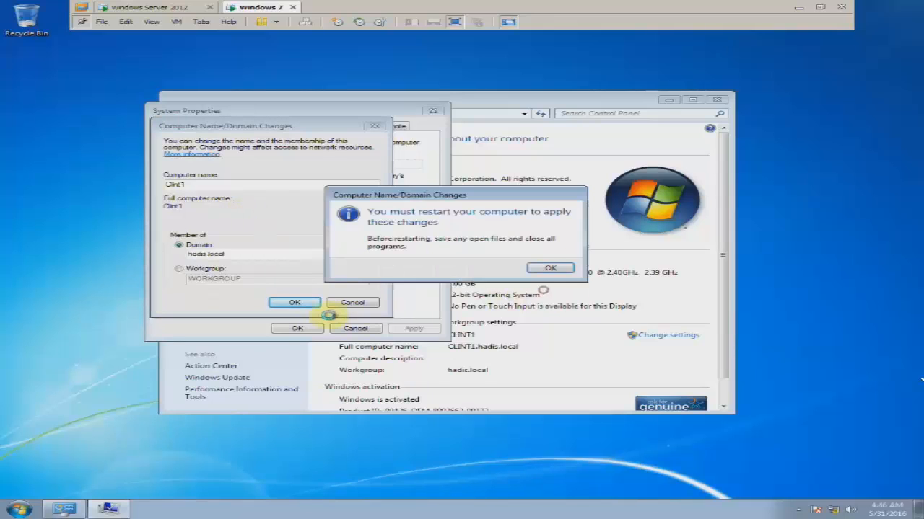
{"action": "left_click", "coordinate": [551, 267]}
{"action": "left_click", "coordinate": [297, 328]}
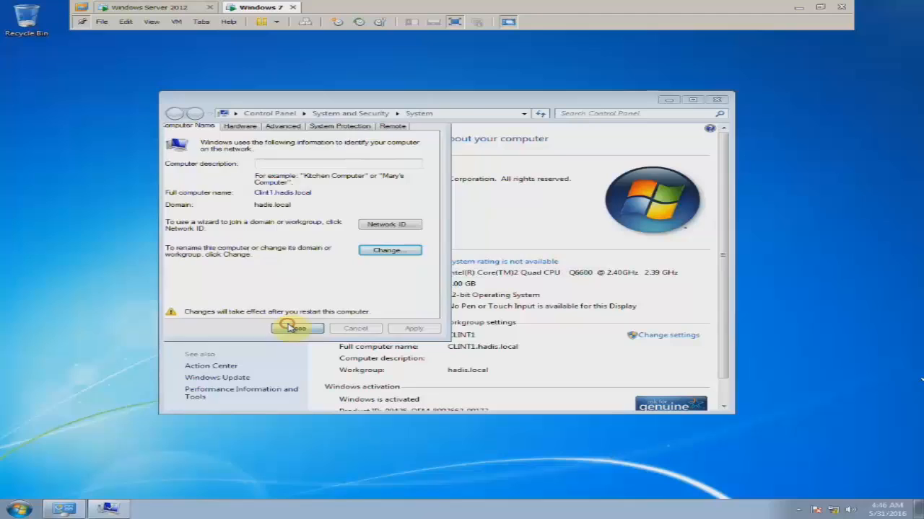
{"action": "right_click", "coordinate": [104, 234]}
{"action": "left_click", "coordinate": [446, 265]}
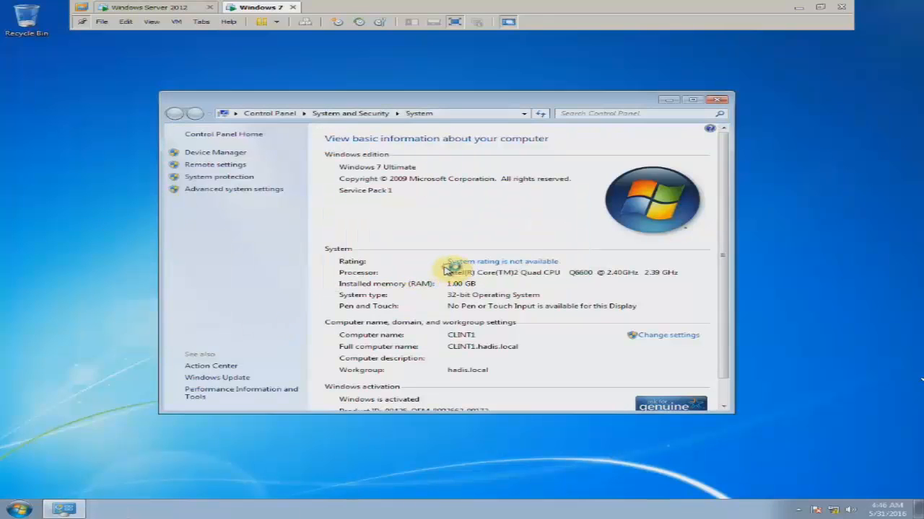
- On the server, open Active Directory Users and Computers maximized and view the Users container's New options
{"action": "left_click", "coordinate": [163, 12]}
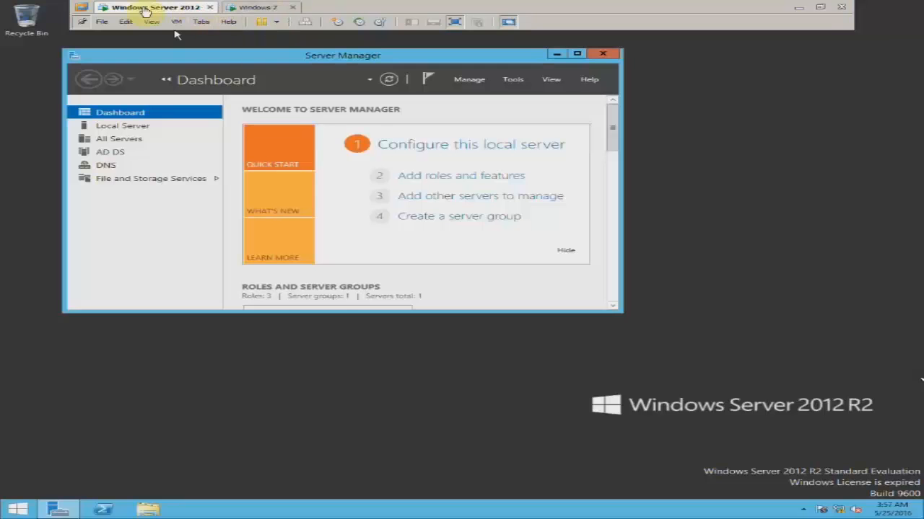
{"action": "left_click", "coordinate": [586, 48]}
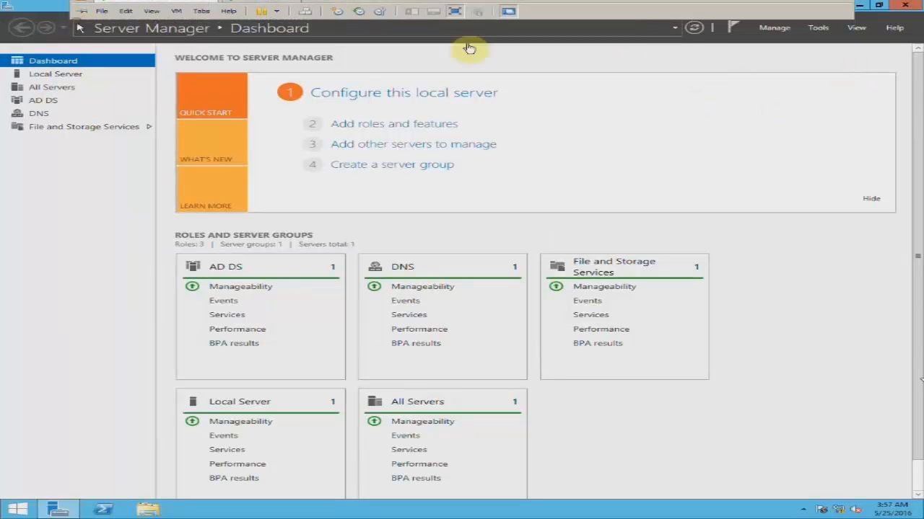
{"action": "left_click", "coordinate": [818, 29]}
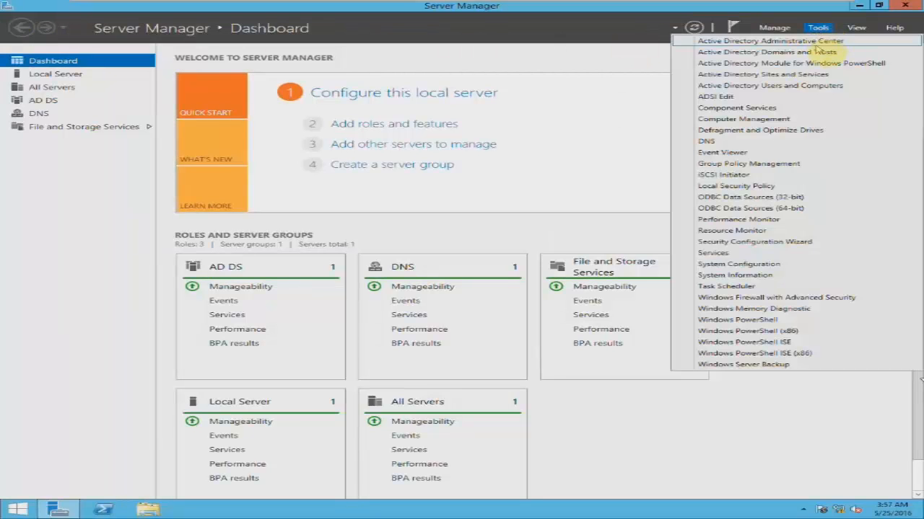
{"action": "left_click", "coordinate": [818, 86]}
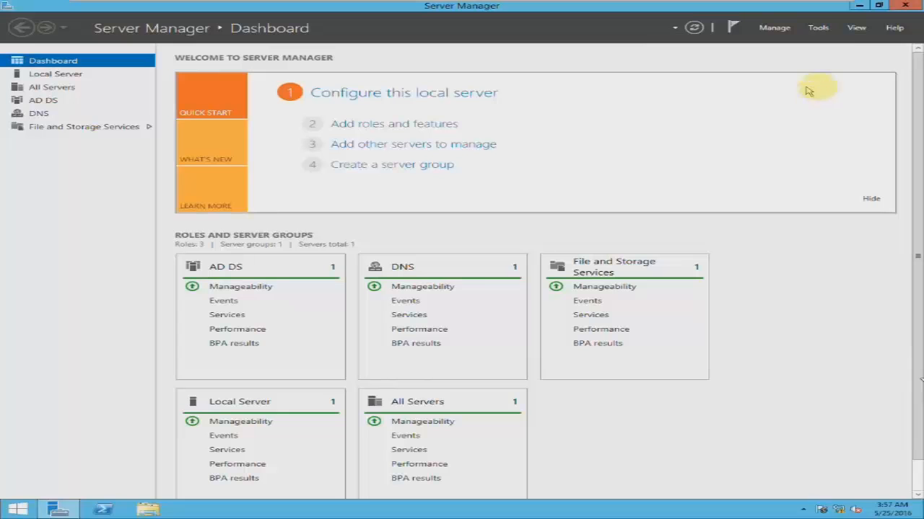
{"action": "left_click", "coordinate": [821, 29]}
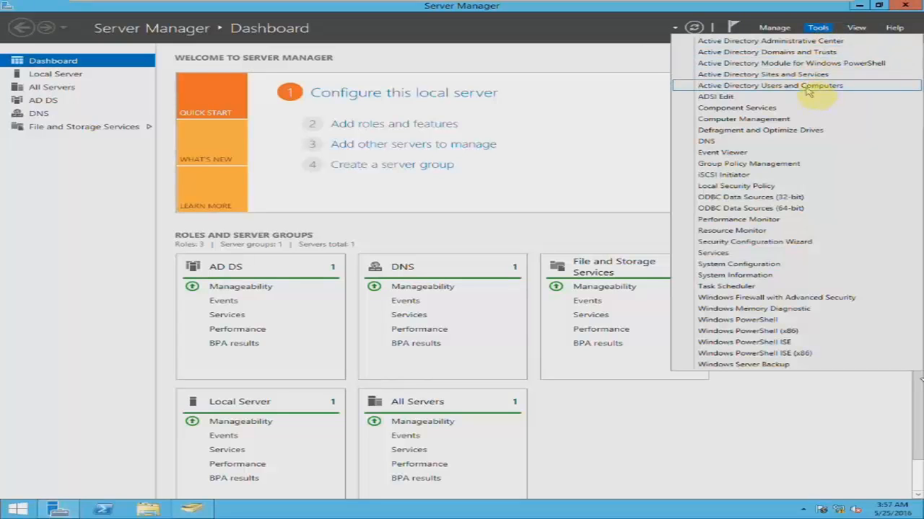
{"action": "left_click", "coordinate": [808, 87]}
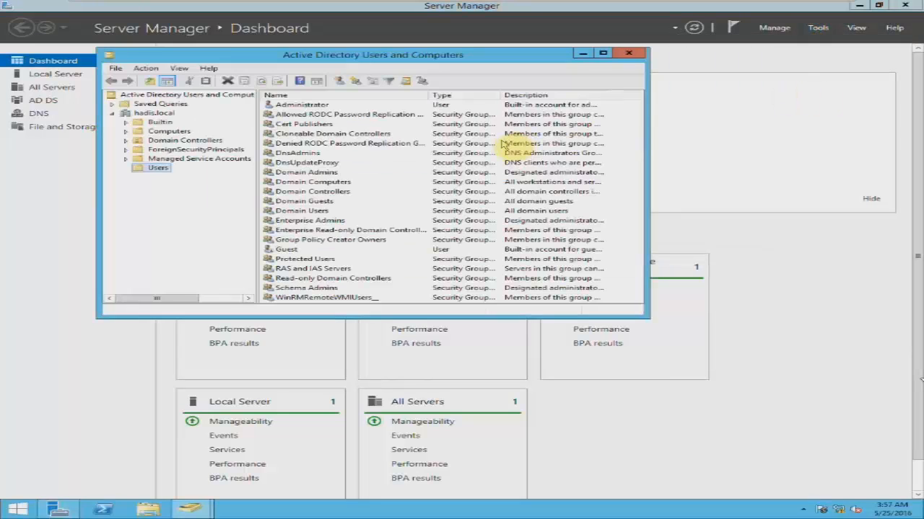
{"action": "double_click", "coordinate": [318, 56]}
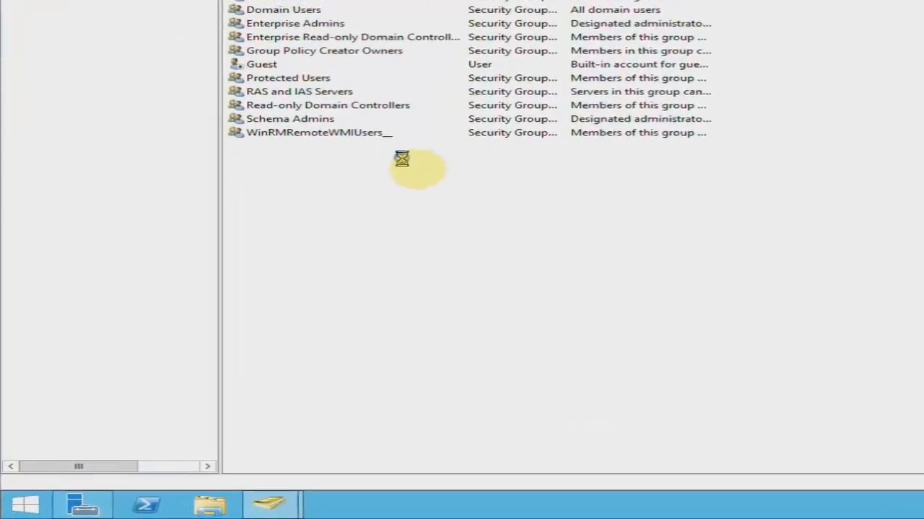
{"action": "right_click", "coordinate": [401, 159]}
{"action": "mouse_move", "coordinate": [479, 204]}
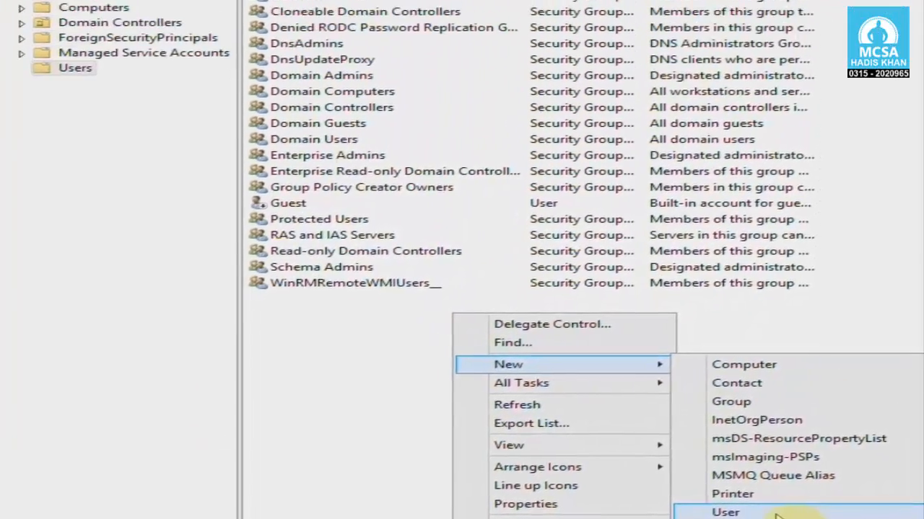
- Start a new user with first name 'yasir' and logon name 'yas'
{"action": "left_click", "coordinate": [404, 454]}
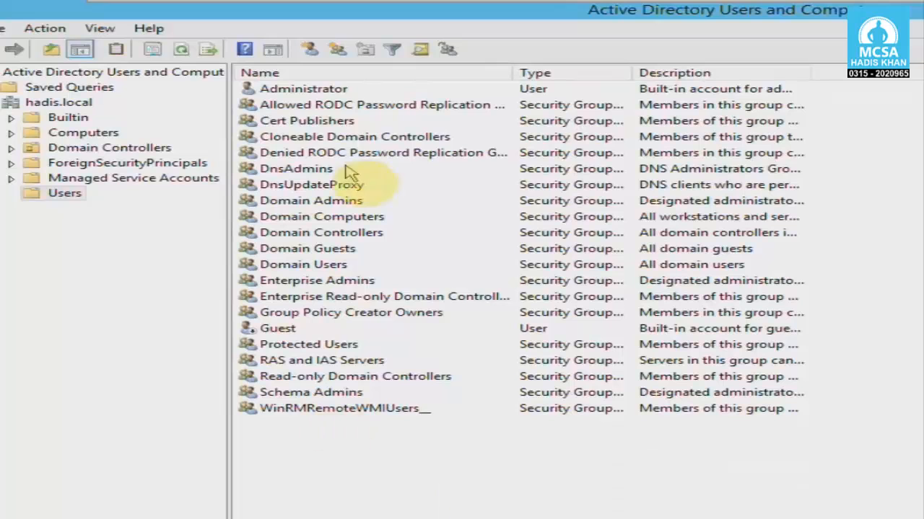
{"action": "left_click", "coordinate": [311, 51]}
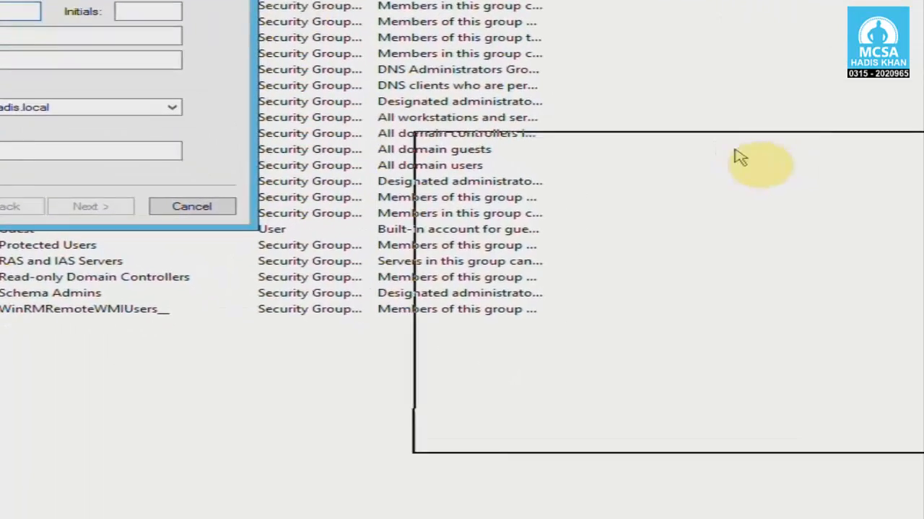
{"action": "left_click", "coordinate": [498, 178]}
{"action": "type", "text": "yasi"}
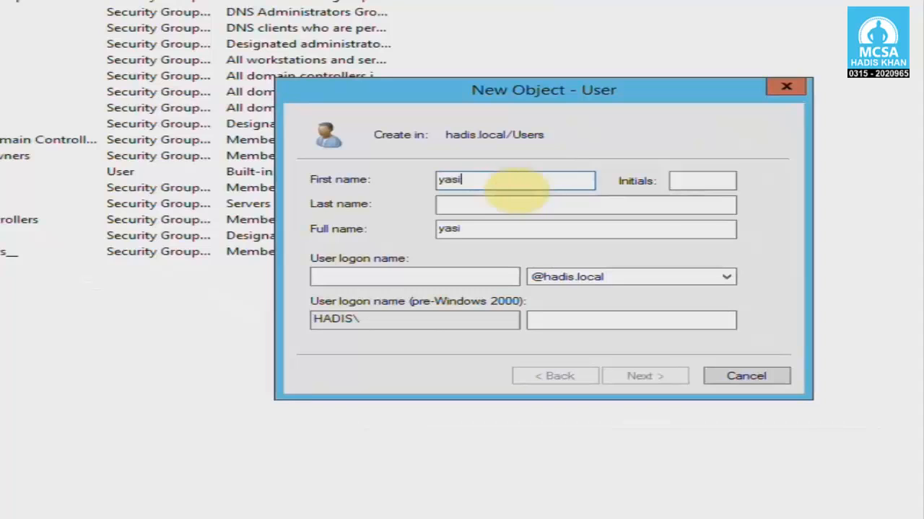
{"action": "type", "text": "r"}
{"action": "key", "text": "Tab"}
{"action": "key", "text": "Tab"}
{"action": "key", "text": "Tab"}
{"action": "key", "text": "Tab"}
{"action": "type", "text": "yas"}
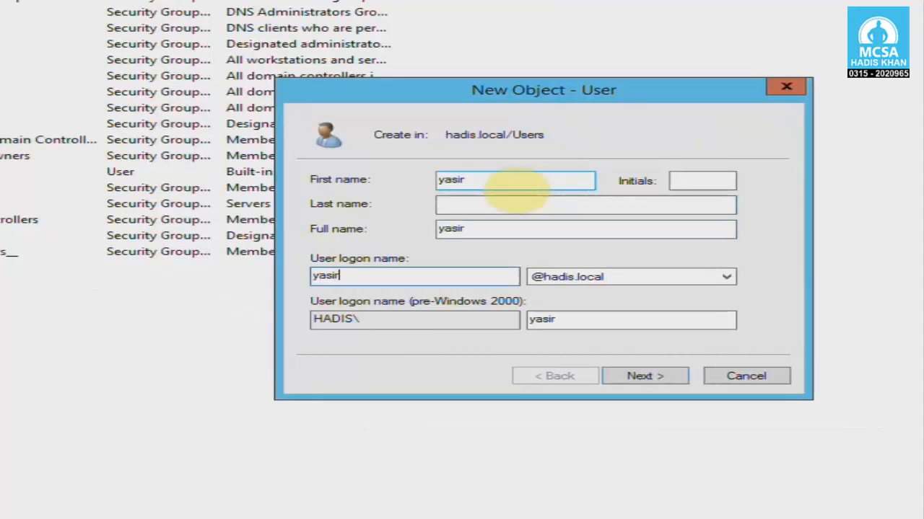
- Give yasir a password the user cannot change that never expires, and finish
{"action": "left_click", "coordinate": [646, 376]}
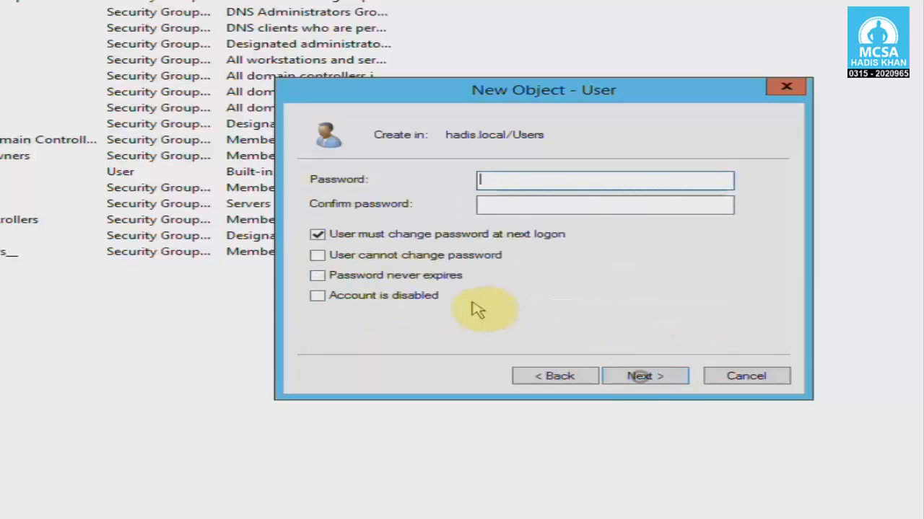
{"action": "left_click", "coordinate": [433, 234]}
{"action": "left_click", "coordinate": [512, 177]}
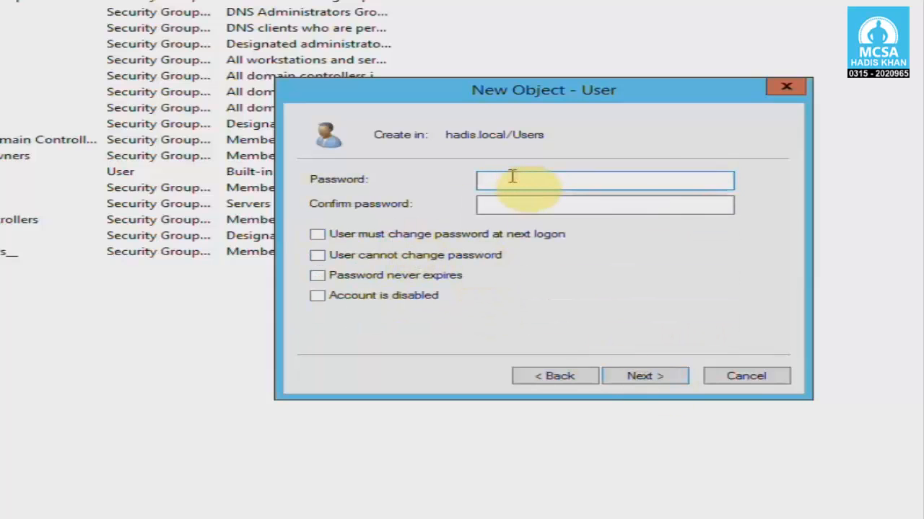
{"action": "type", "text": "Win2008"}
{"action": "key", "text": "Tab"}
{"action": "type", "text": "Win"}
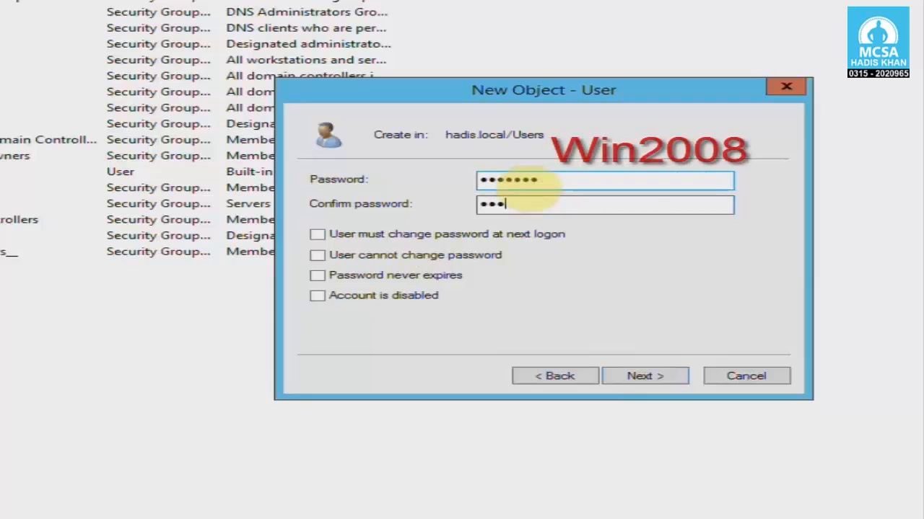
{"action": "type", "text": "2008"}
{"action": "key", "text": "Tab"}
{"action": "key", "text": "Tab"}
{"action": "key", "text": "space"}
{"action": "key", "text": "Tab"}
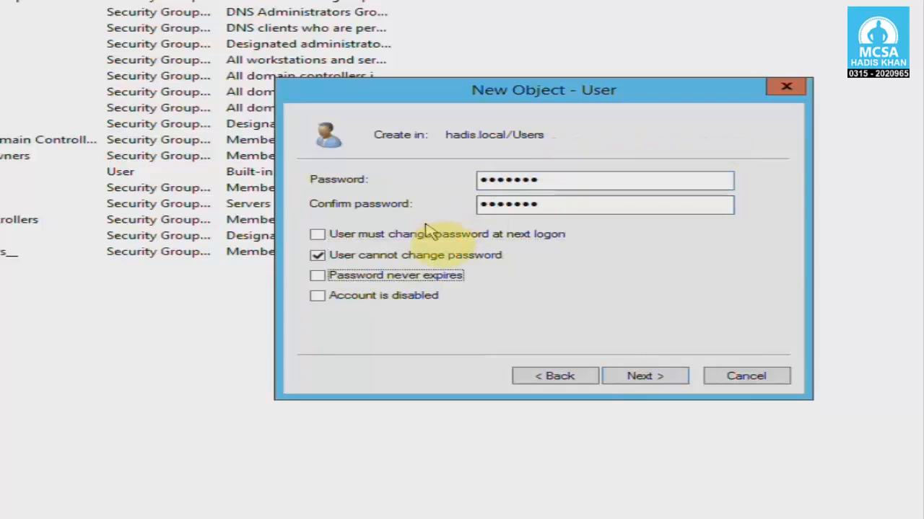
{"action": "left_click", "coordinate": [424, 275]}
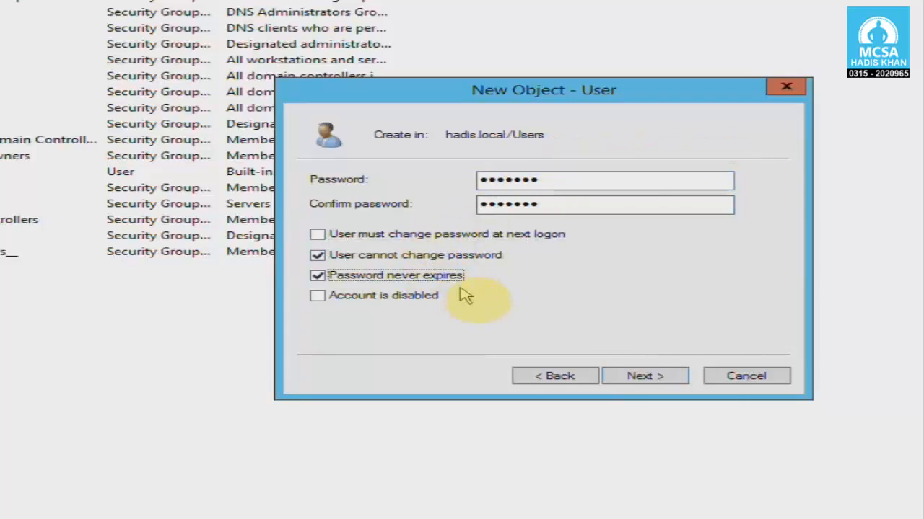
{"action": "left_click", "coordinate": [629, 378]}
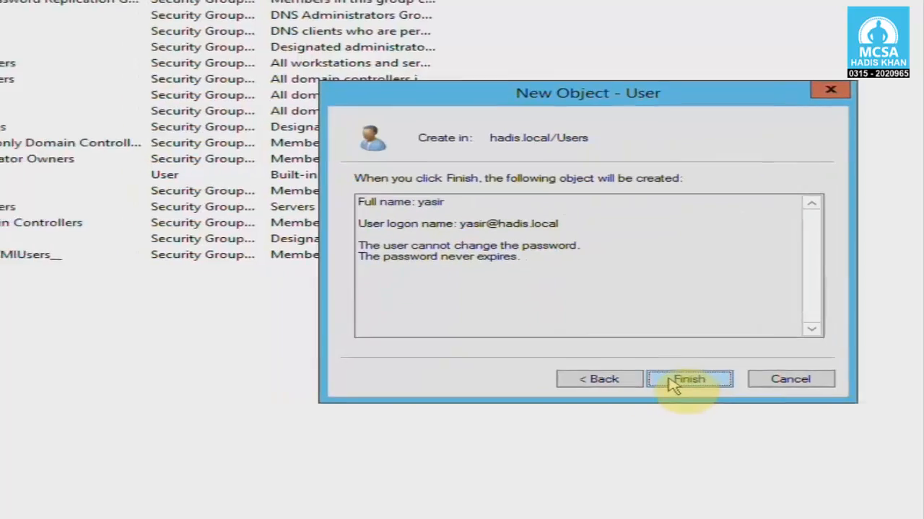
{"action": "left_click", "coordinate": [672, 385]}
- Start a second new user account named 'talha'
{"action": "left_click", "coordinate": [237, 362]}
{"action": "right_click", "coordinate": [31, 315]}
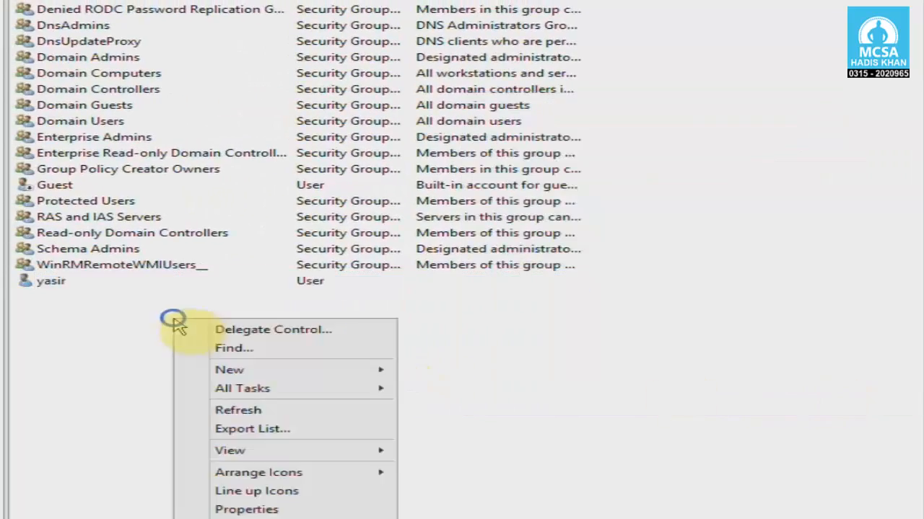
{"action": "left_click", "coordinate": [154, 333]}
{"action": "left_click", "coordinate": [157, 44]}
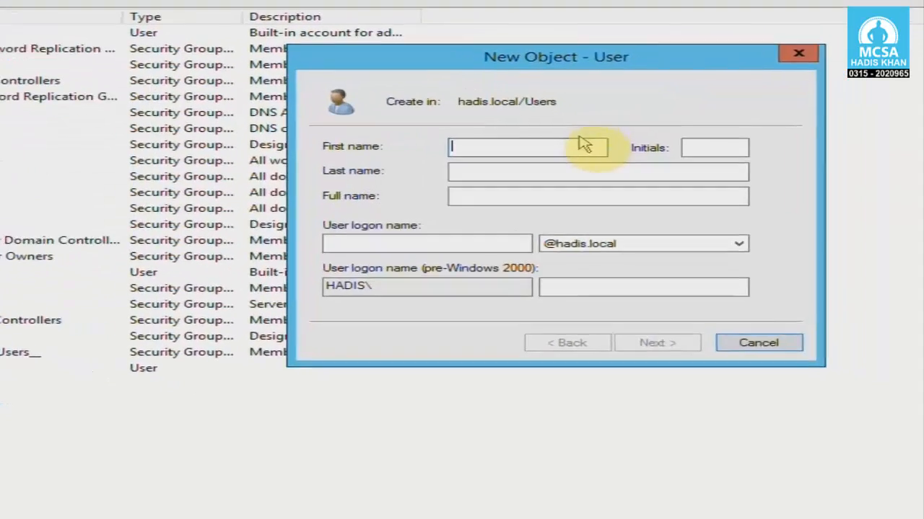
{"action": "left_click", "coordinate": [545, 147]}
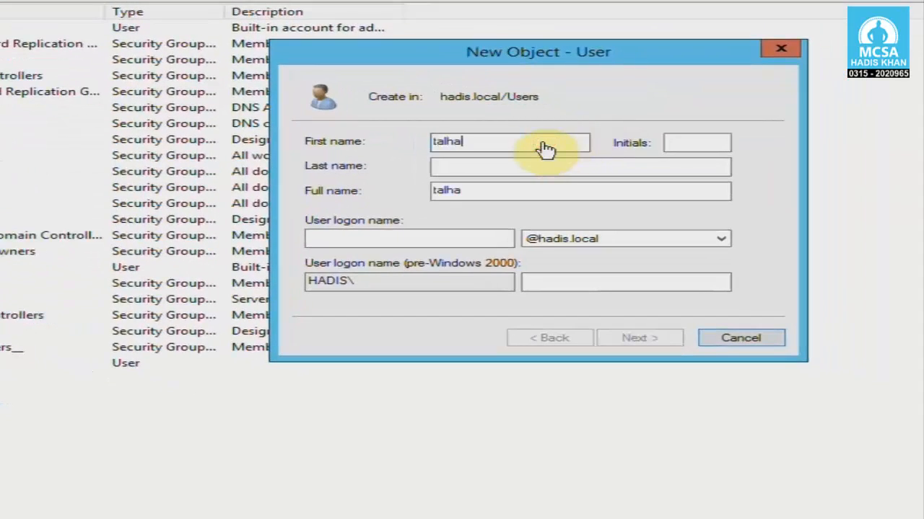
{"action": "key", "text": "Tab"}
{"action": "key", "text": "Tab"}
{"action": "key", "text": "Tab"}
{"action": "key", "text": "Tab"}
{"action": "type", "text": "talha"}
{"action": "key", "text": "Return"}
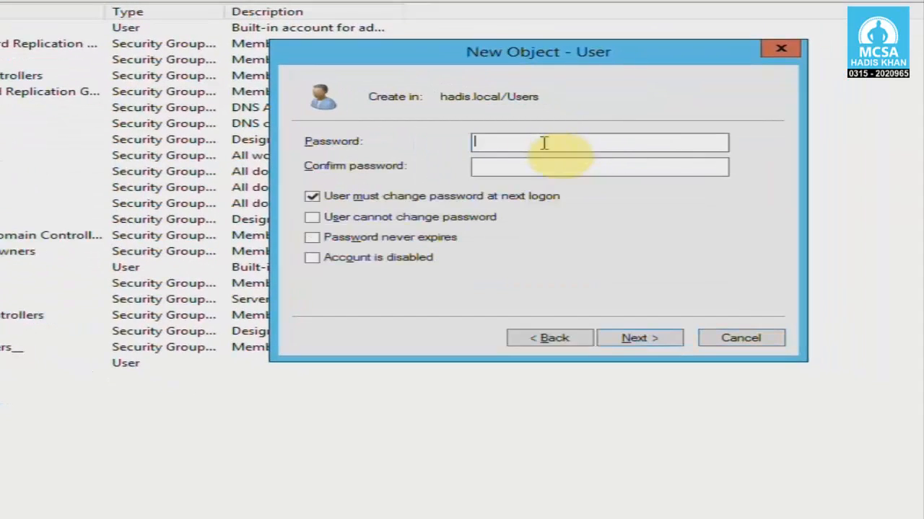
- Give talha a password that never expires and cannot be changed by the user
{"action": "left_click", "coordinate": [388, 196]}
{"action": "left_click", "coordinate": [505, 142]}
{"action": "type", "text": "W"}
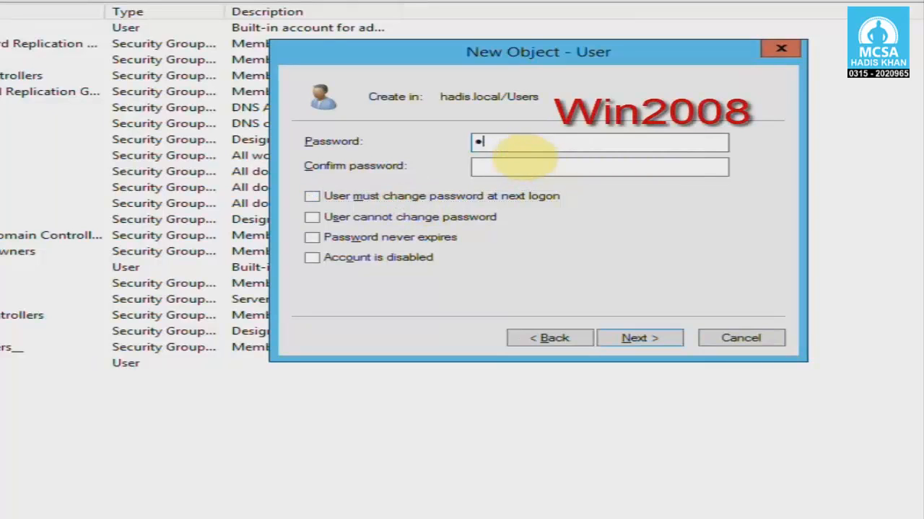
{"action": "type", "text": "in2008"}
{"action": "key", "text": "Tab"}
{"action": "type", "text": "Win2008"}
{"action": "key", "text": "Tab"}
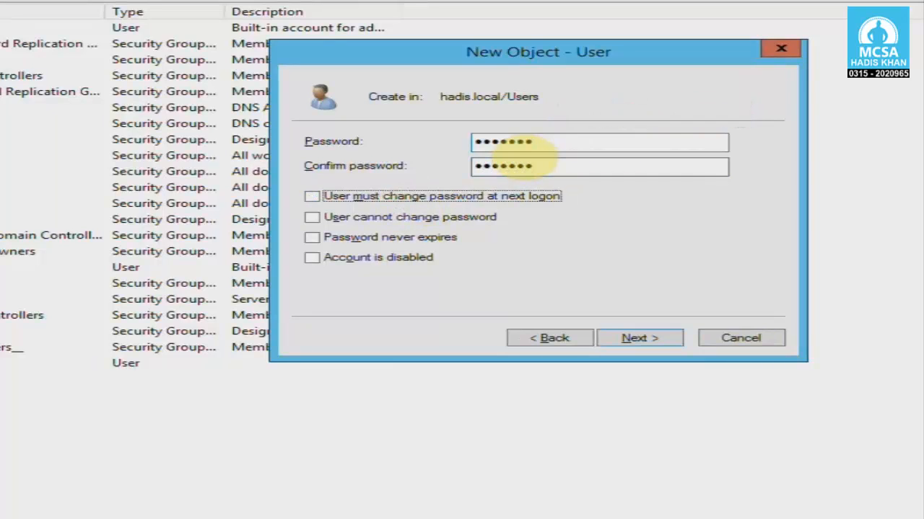
{"action": "key", "text": "Tab"}
{"action": "key", "text": "space"}
{"action": "key", "text": "Tab"}
{"action": "key", "text": "space"}
{"action": "left_click", "coordinate": [635, 338]}
- Finish the talha account, select the new yasir and talha rows, and open another New User form
{"action": "left_click", "coordinate": [620, 338]}
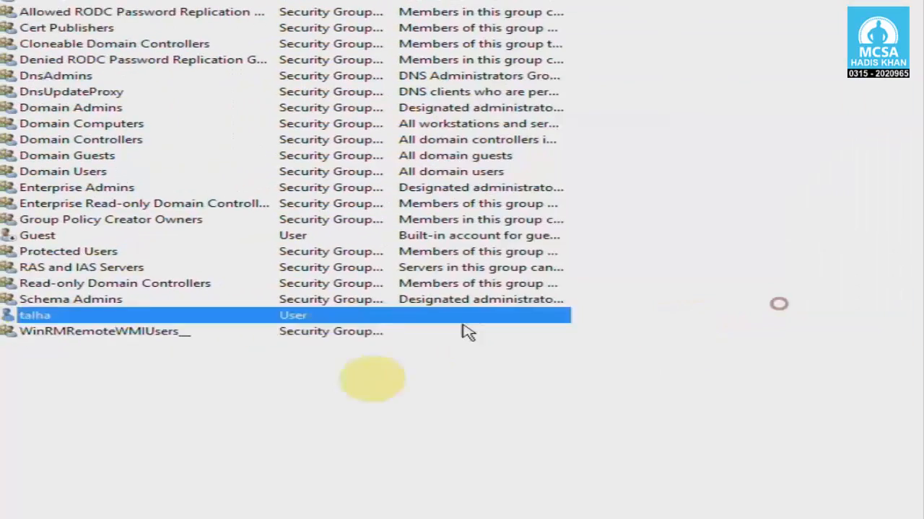
{"action": "left_click", "coordinate": [40, 347]}
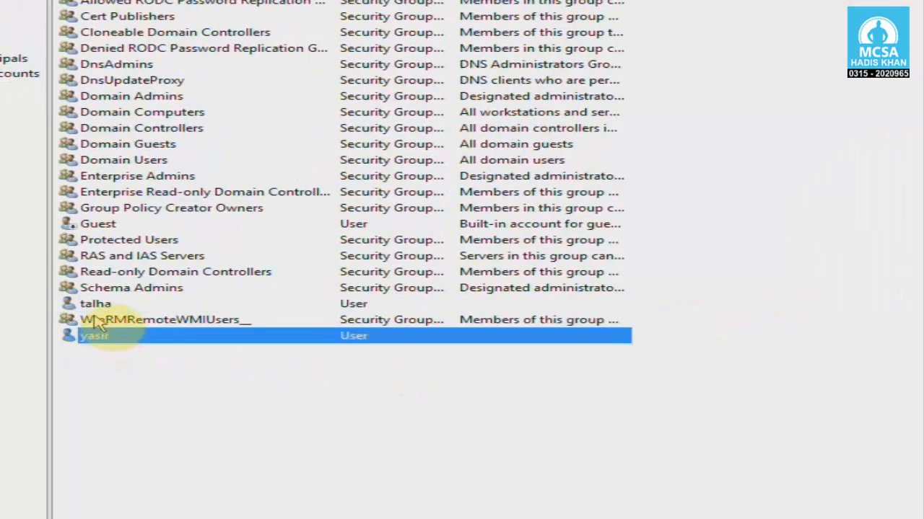
{"action": "left_click", "coordinate": [95, 304]}
{"action": "left_click", "coordinate": [101, 336]}
{"action": "left_click", "coordinate": [101, 303]}
{"action": "left_click", "coordinate": [105, 338]}
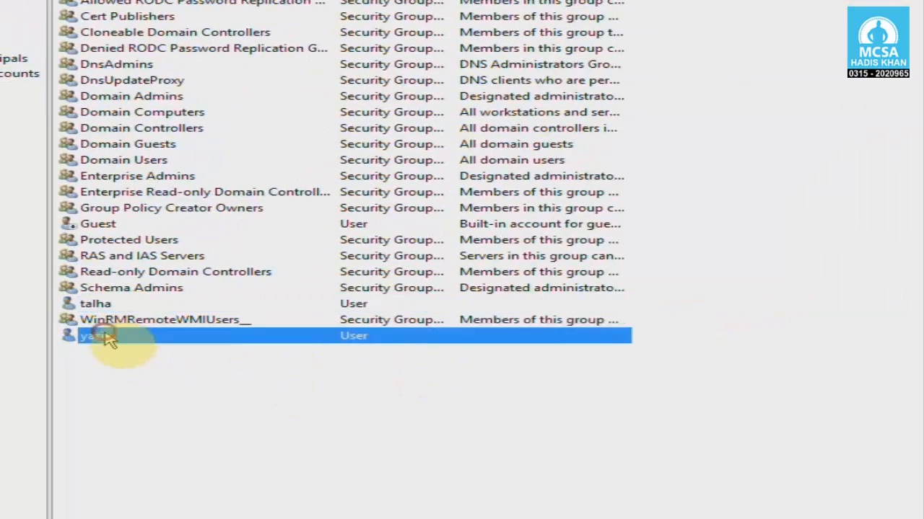
{"action": "left_click", "coordinate": [101, 304]}
{"action": "left_click", "coordinate": [104, 336]}
{"action": "left_click", "coordinate": [101, 304]}
{"action": "left_click", "coordinate": [130, 370]}
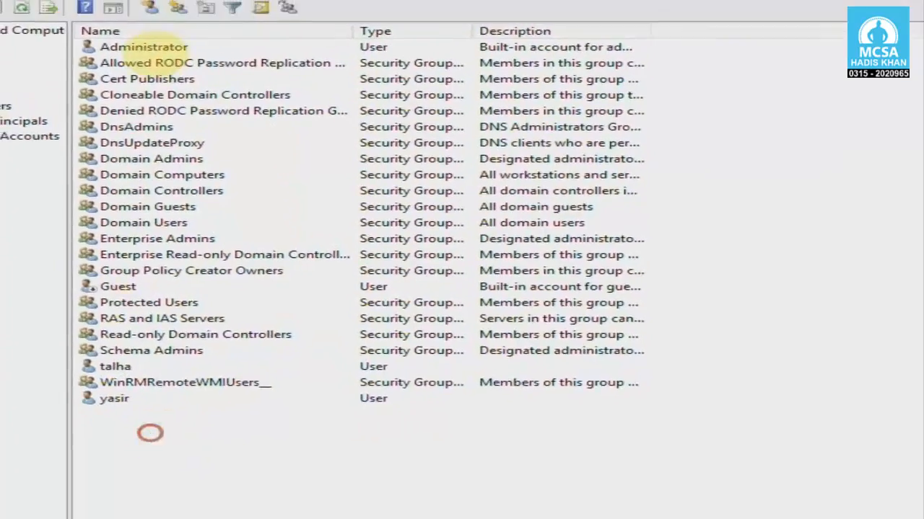
{"action": "left_click", "coordinate": [150, 8]}
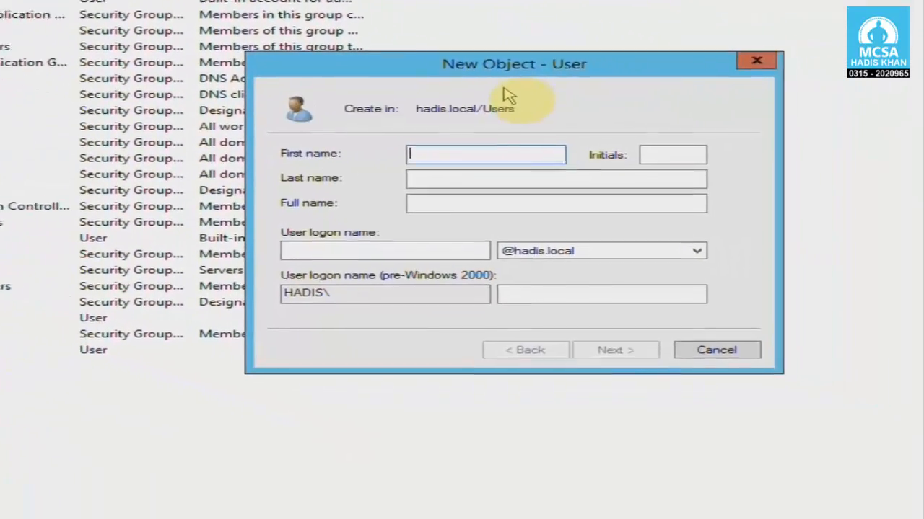
- Name the third user 'mohsin' and continue to the password page
{"action": "left_click", "coordinate": [27, 105]}
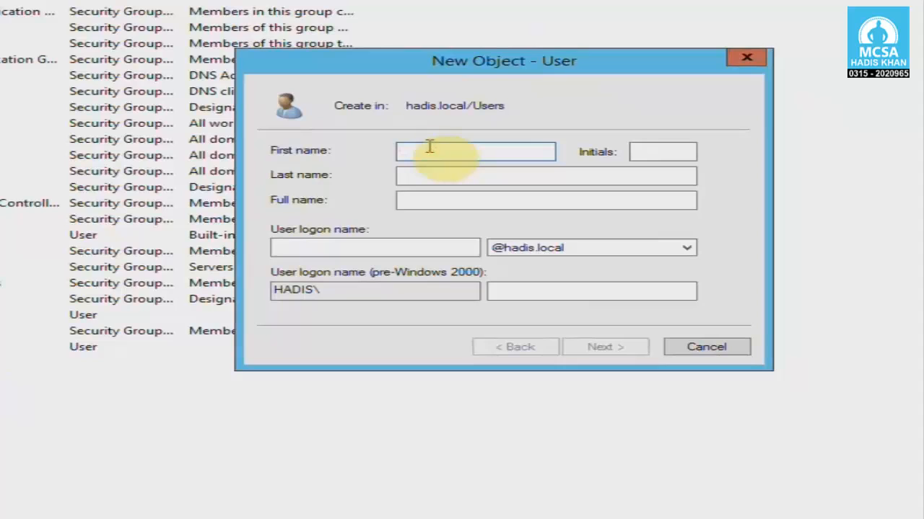
{"action": "key", "text": "Tab"}
{"action": "key", "text": "Tab"}
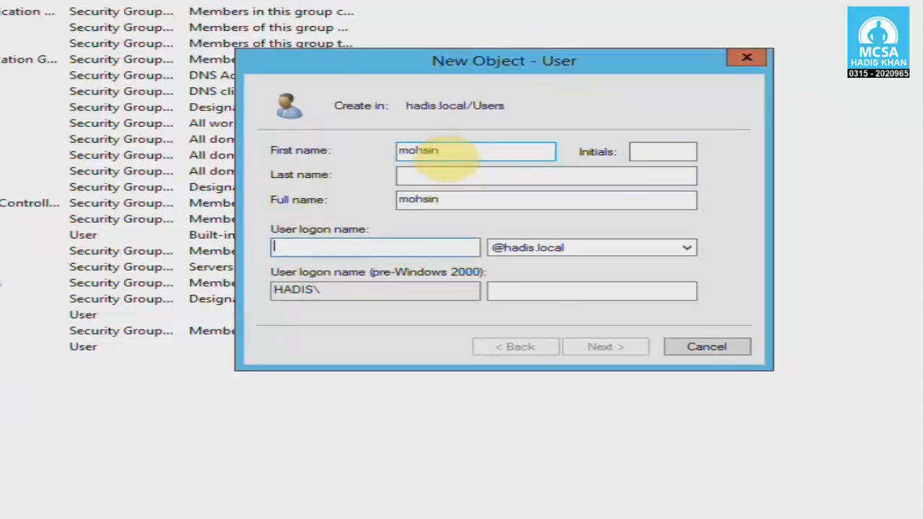
{"action": "type", "text": "mohsin"}
{"action": "key", "text": "Return"}
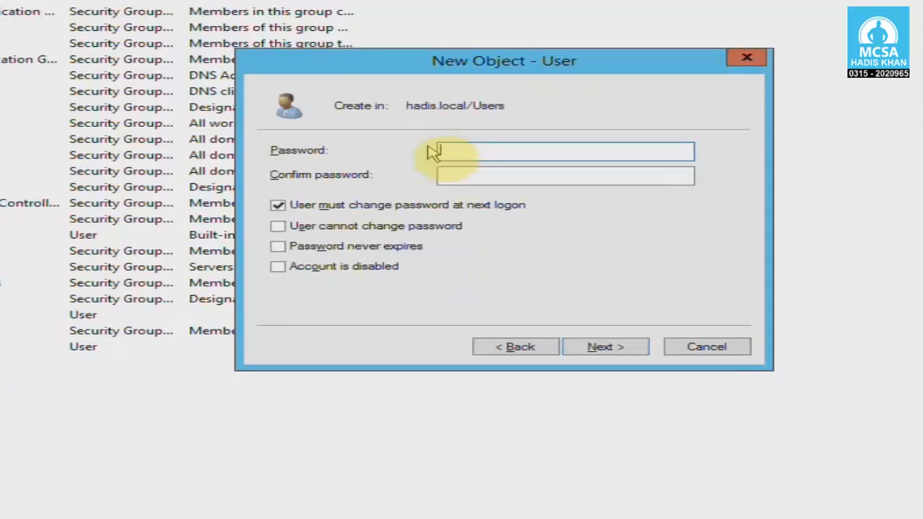
- Give mohsin a password the user cannot change that never expires, and create the account
{"action": "left_click", "coordinate": [413, 205]}
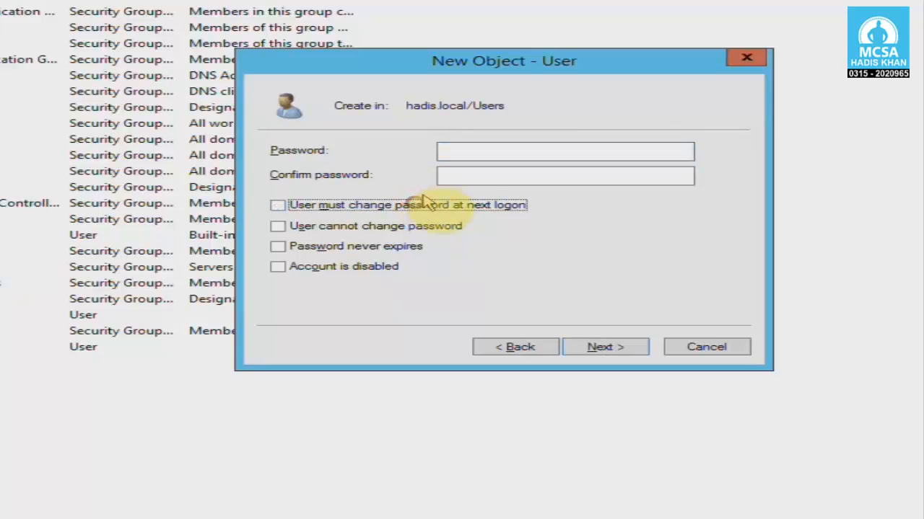
{"action": "left_click", "coordinate": [452, 152]}
{"action": "type", "text": "P@ssw0rd"}
{"action": "key", "text": "Tab"}
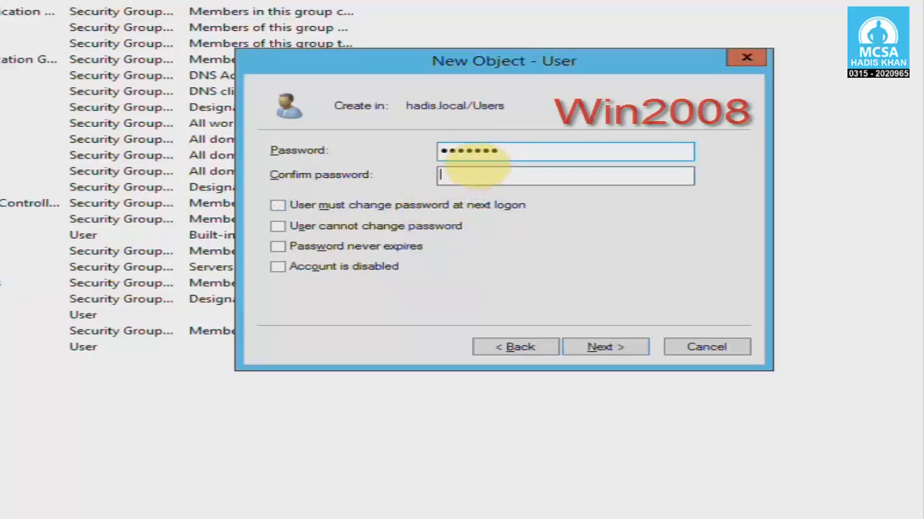
{"action": "type", "text": "P@ssw0rd"}
{"action": "key", "text": "Tab"}
{"action": "key", "text": "Tab"}
{"action": "key", "text": "space"}
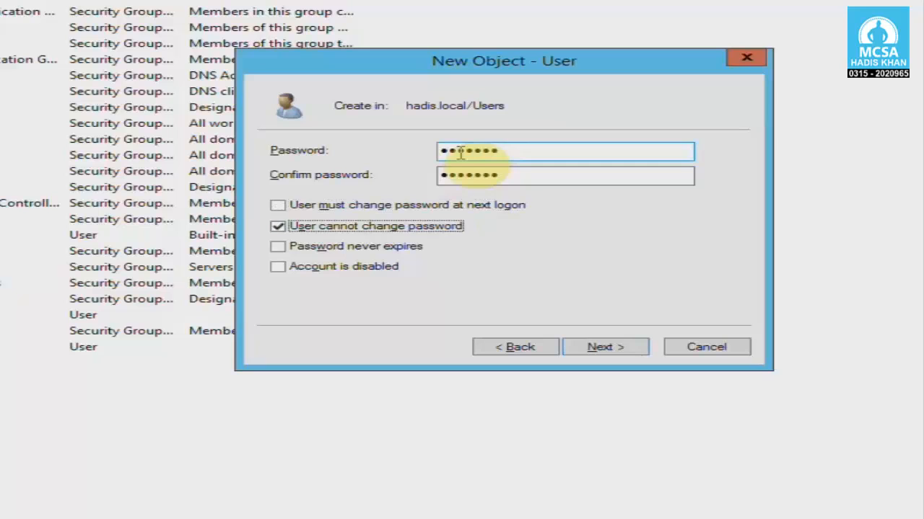
{"action": "key", "text": "Tab"}
{"action": "key", "text": "space"}
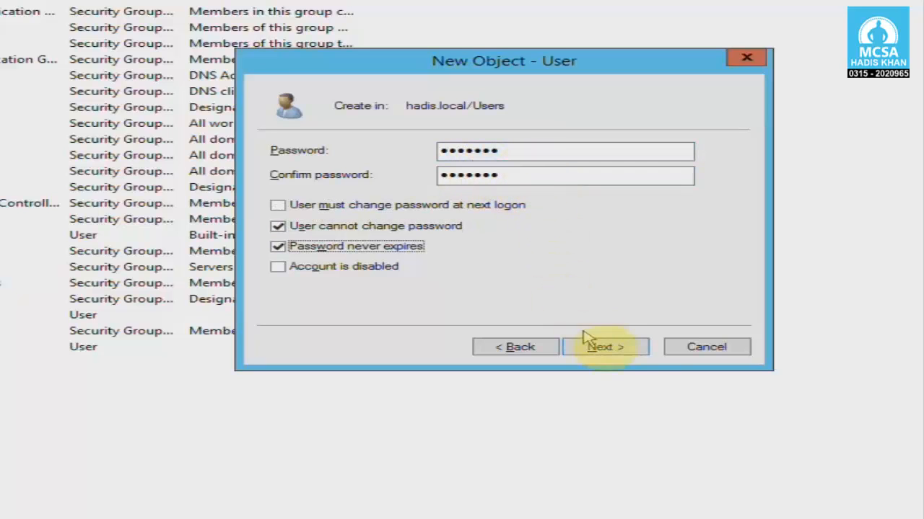
{"action": "left_click", "coordinate": [630, 349]}
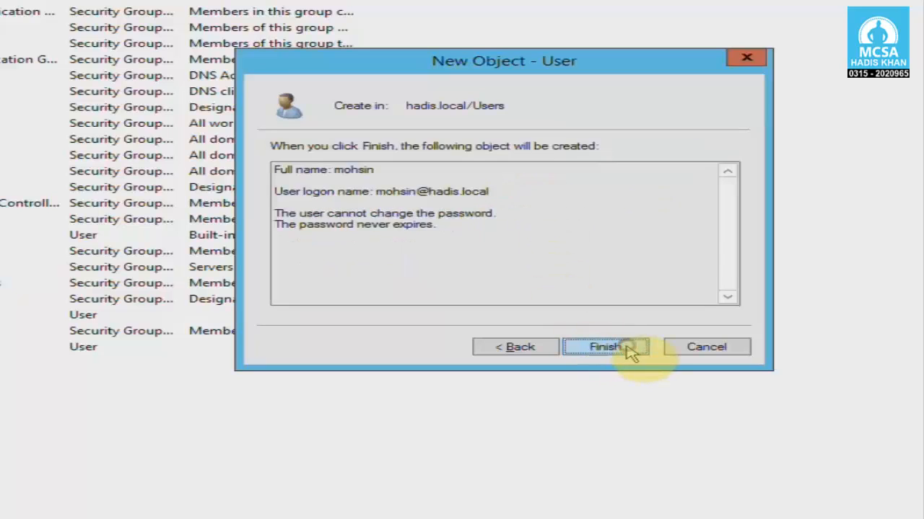
{"action": "left_click", "coordinate": [628, 348]}
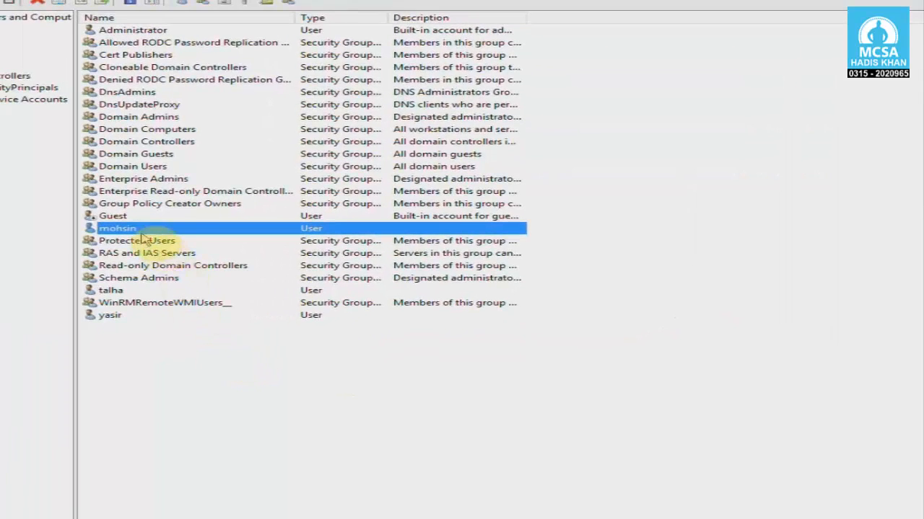
{"action": "left_click", "coordinate": [116, 291]}
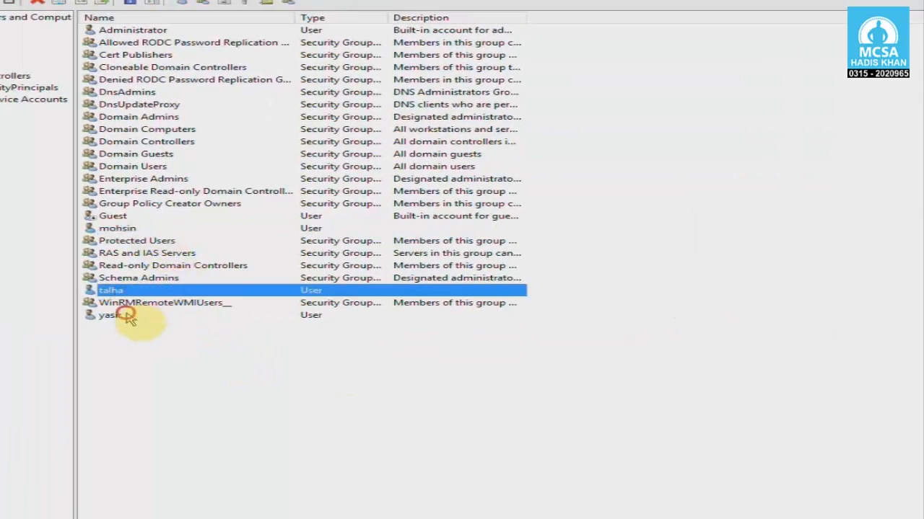
{"action": "left_click", "coordinate": [126, 317]}
{"action": "left_click", "coordinate": [121, 301]}
{"action": "left_click", "coordinate": [123, 229]}
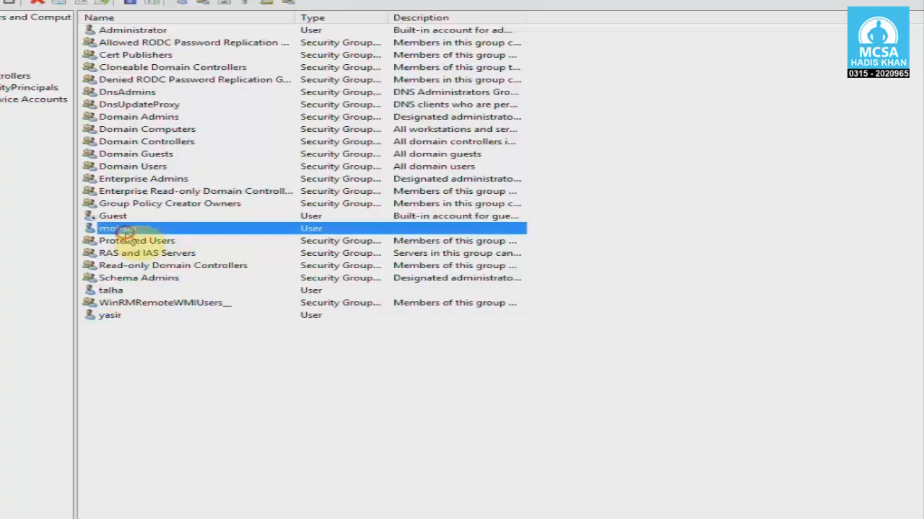
{"action": "left_click", "coordinate": [116, 290]}
{"action": "left_click", "coordinate": [121, 315]}
{"action": "left_click", "coordinate": [170, 364]}
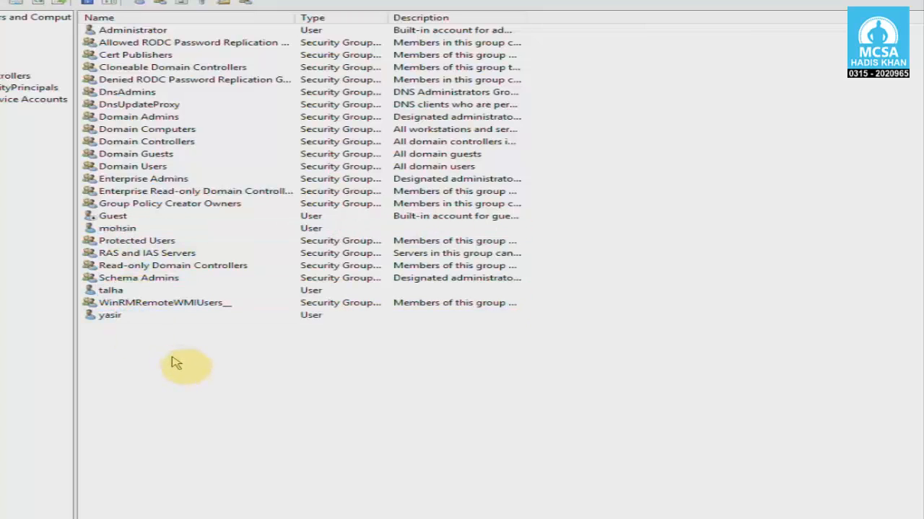
{"action": "left_click", "coordinate": [110, 315]}
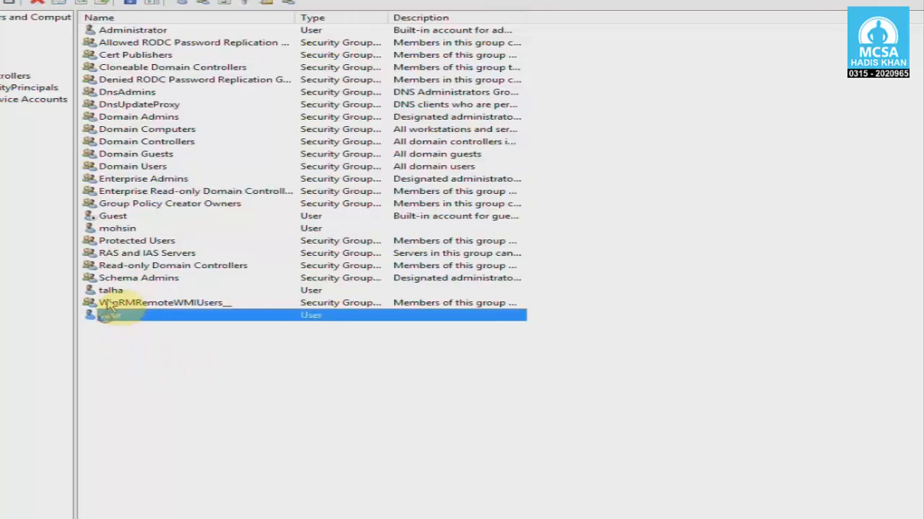
{"action": "left_click", "coordinate": [110, 291]}
{"action": "left_click", "coordinate": [112, 315]}
{"action": "left_click", "coordinate": [109, 291]}
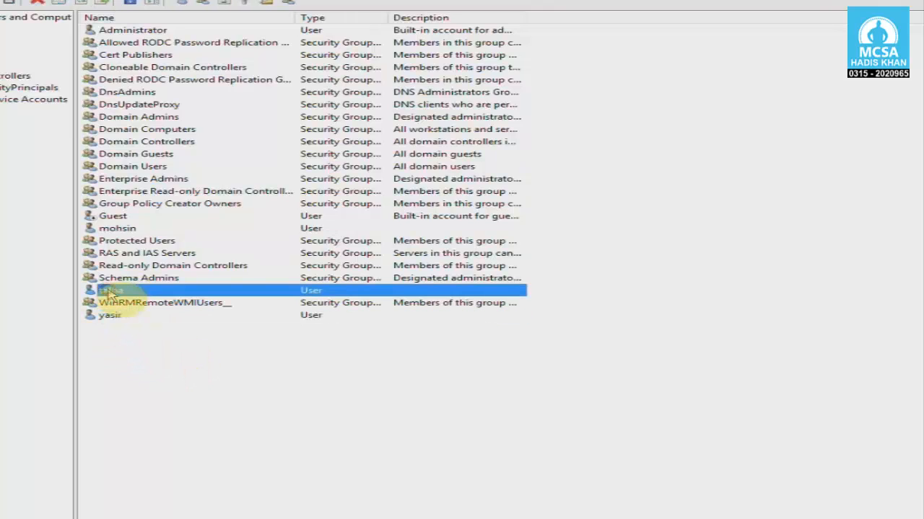
{"action": "left_click", "coordinate": [115, 229]}
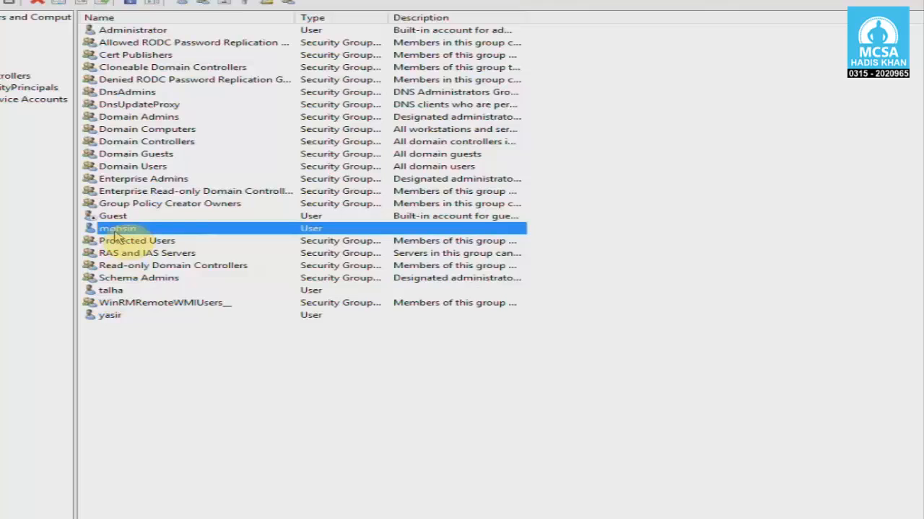
{"action": "left_click", "coordinate": [116, 291]}
{"action": "left_click", "coordinate": [119, 230]}
{"action": "left_click", "coordinate": [112, 318]}
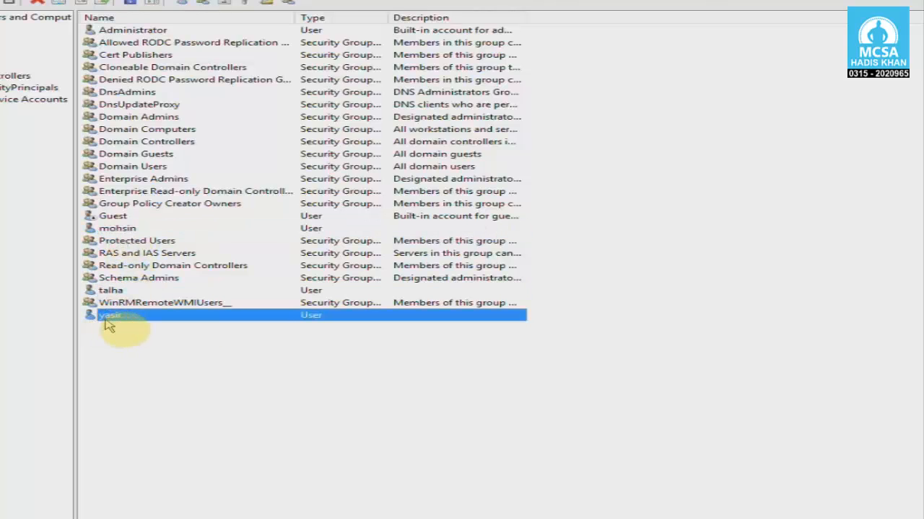
{"action": "left_click", "coordinate": [177, 353]}
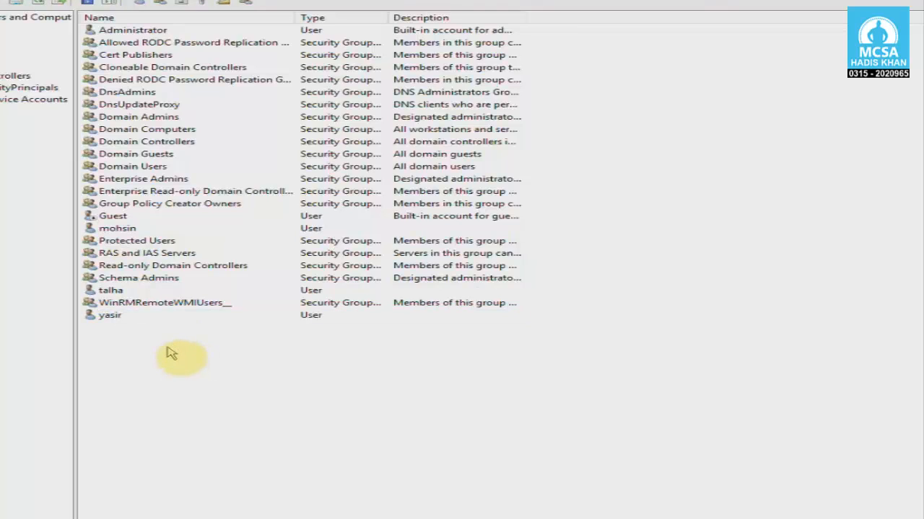
{"action": "left_click", "coordinate": [114, 291]}
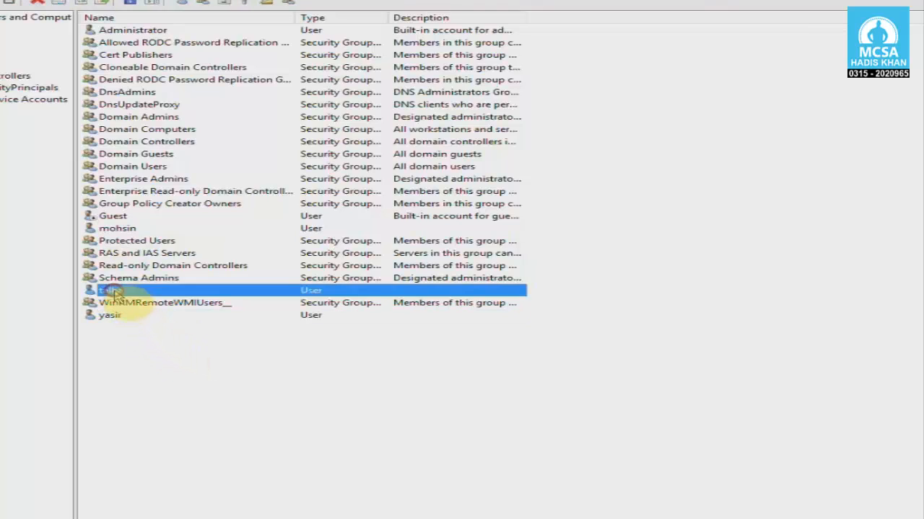
{"action": "left_click", "coordinate": [120, 303]}
{"action": "left_click", "coordinate": [123, 315]}
{"action": "left_click", "coordinate": [142, 347]}
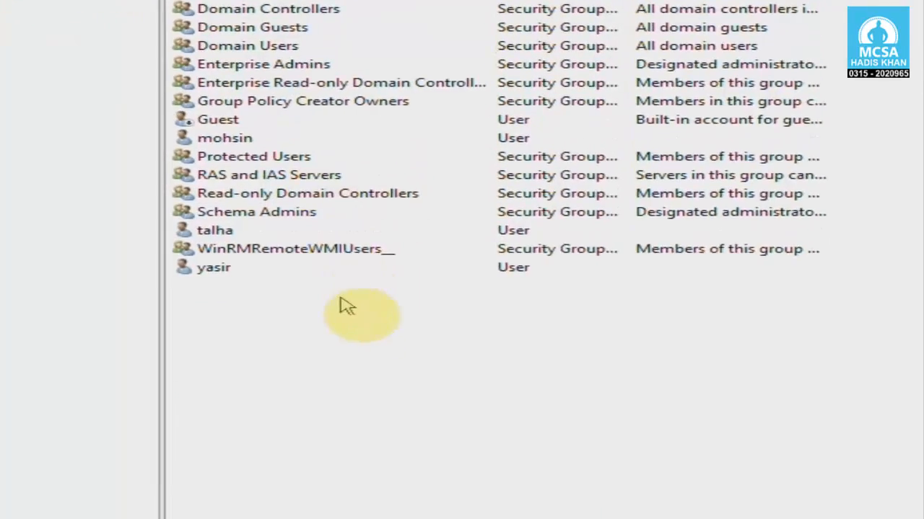
- Through New > Group in the Users container, create the group 'Sales', keeping Global and Security
{"action": "right_click", "coordinate": [348, 254]}
{"action": "left_click", "coordinate": [409, 311]}
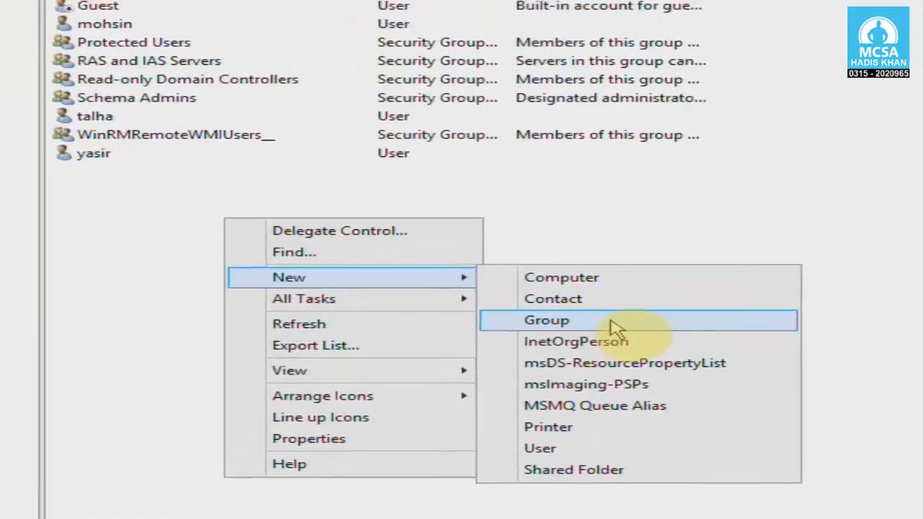
{"action": "left_click", "coordinate": [612, 329]}
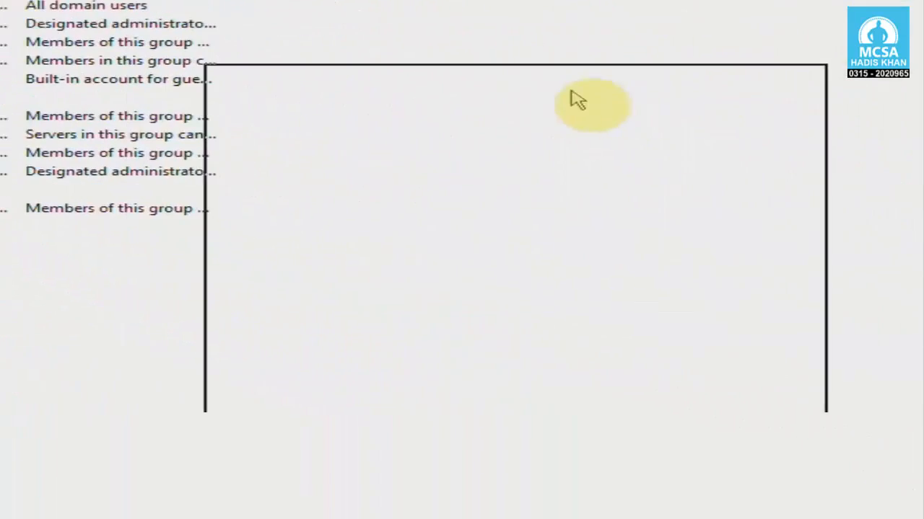
{"action": "left_click_drag", "start_coordinate": [571, 91], "coordinate": [575, 94]}
{"action": "left_click_drag", "start_coordinate": [454, 101], "coordinate": [315, 70]}
{"action": "left_click", "coordinate": [170, 173]}
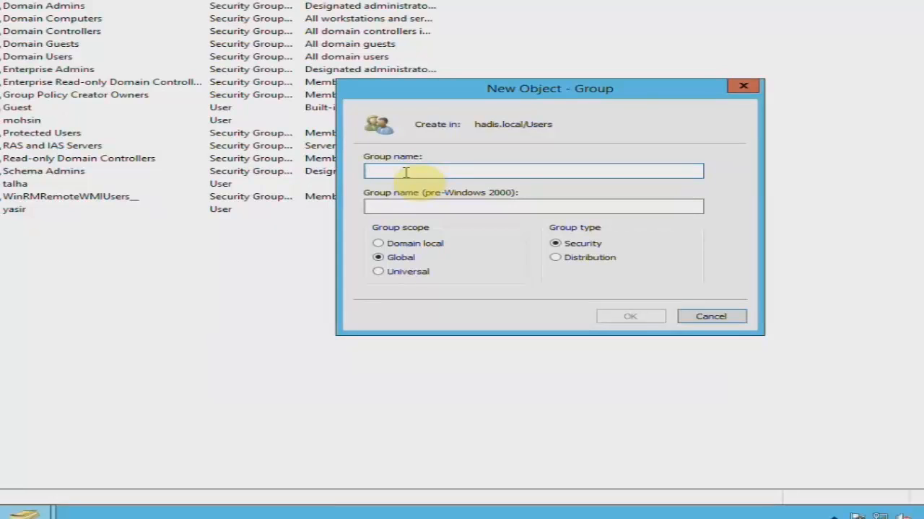
{"action": "type", "text": "Sales"}
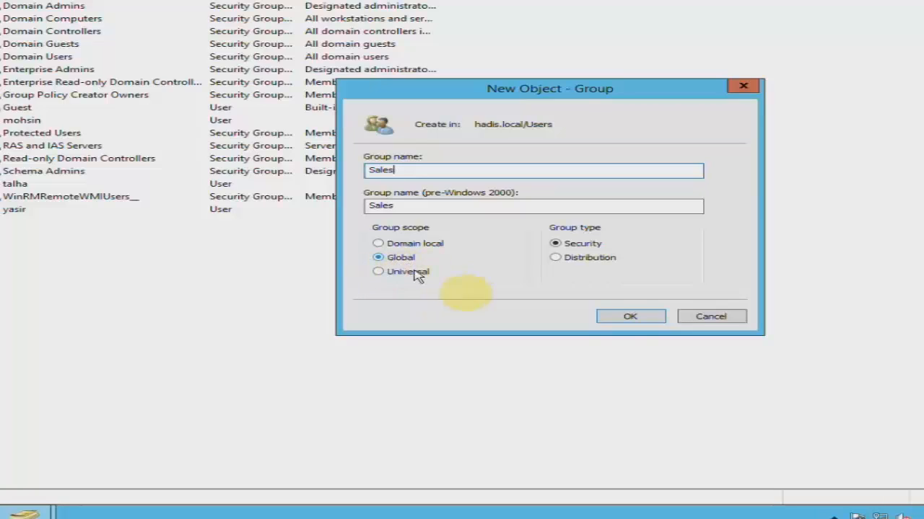
{"action": "left_click", "coordinate": [628, 316]}
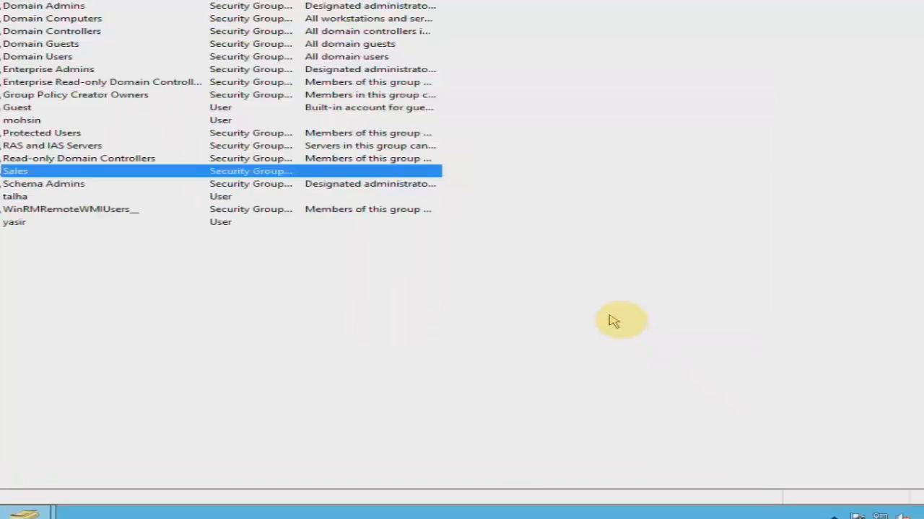
{"action": "left_click", "coordinate": [129, 244]}
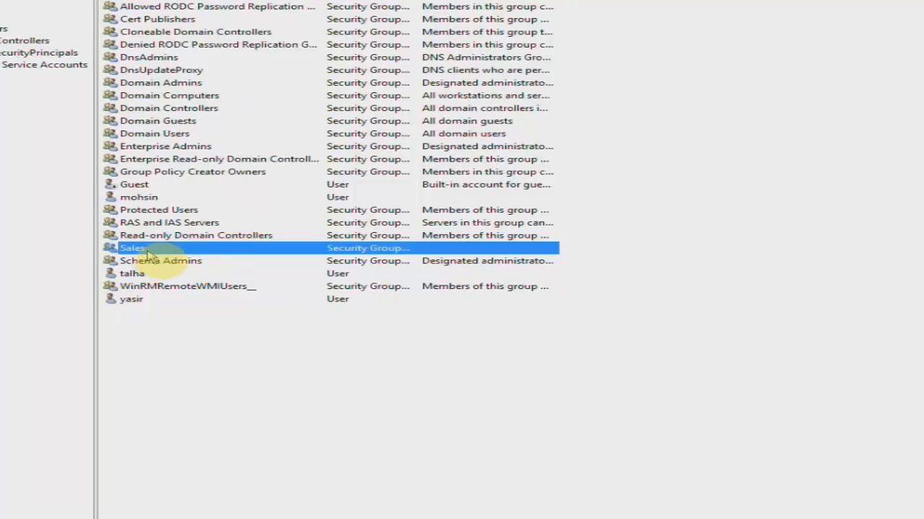
{"action": "left_click", "coordinate": [131, 199]}
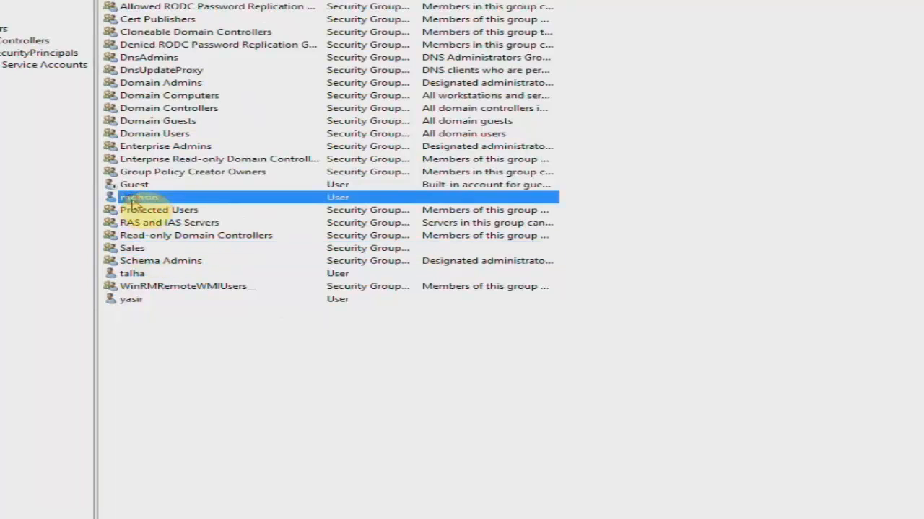
{"action": "left_click", "coordinate": [132, 247]}
{"action": "left_click", "coordinate": [131, 274]}
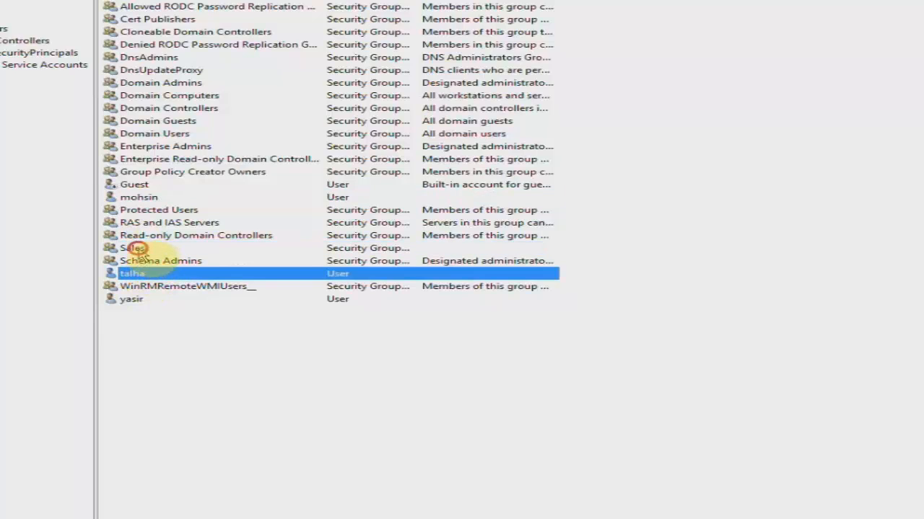
{"action": "left_click", "coordinate": [137, 250]}
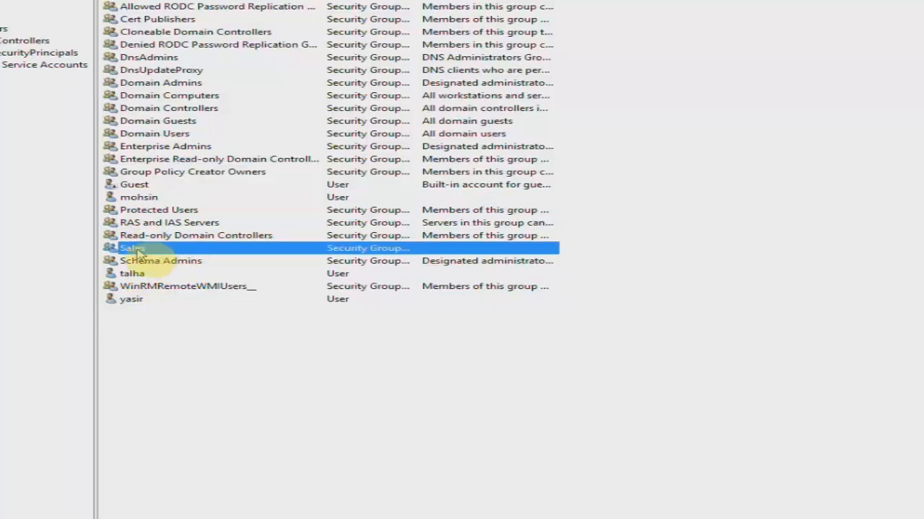
- Open the Sales group's Properties and go to its Members tab
{"action": "right_click", "coordinate": [182, 252]}
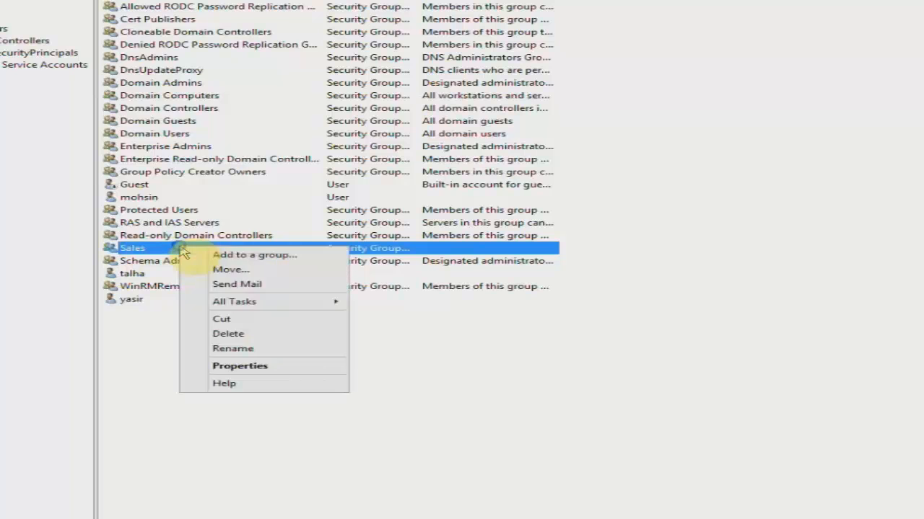
{"action": "left_click", "coordinate": [310, 368]}
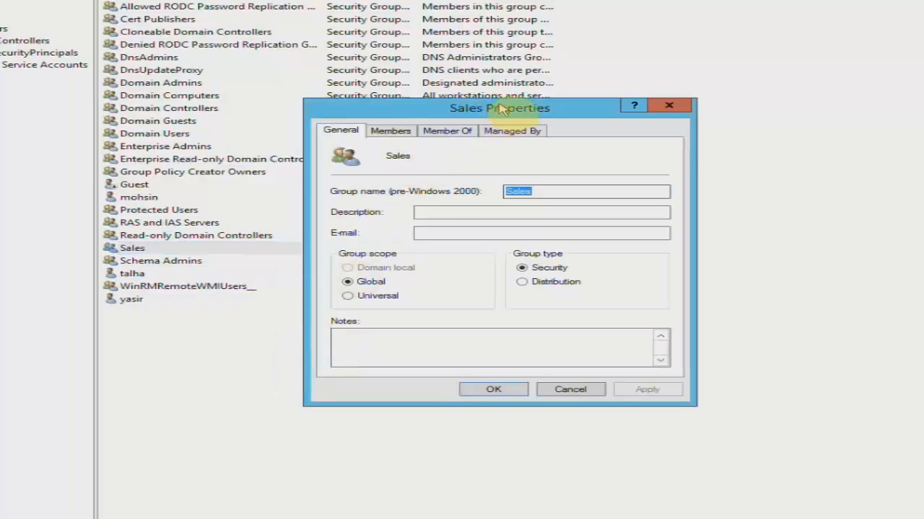
{"action": "left_click_drag", "start_coordinate": [668, 149], "coordinate": [652, 153]}
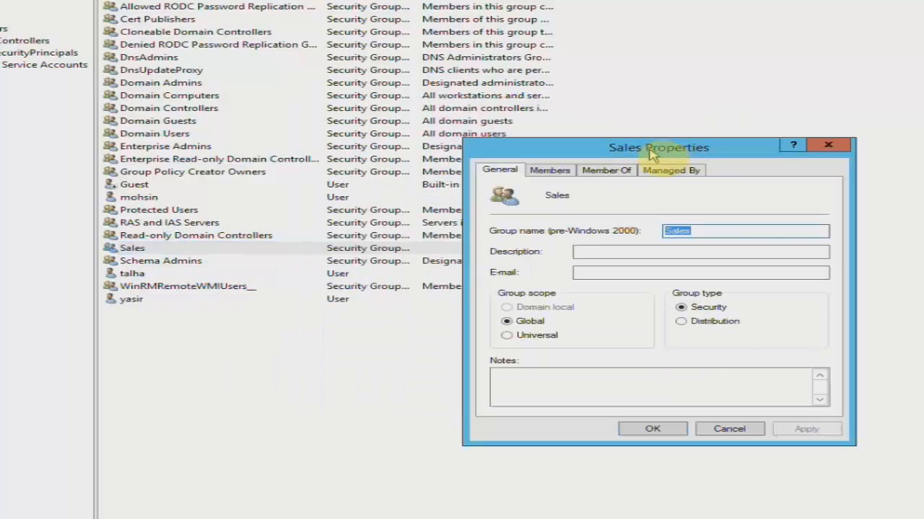
{"action": "left_click", "coordinate": [561, 172]}
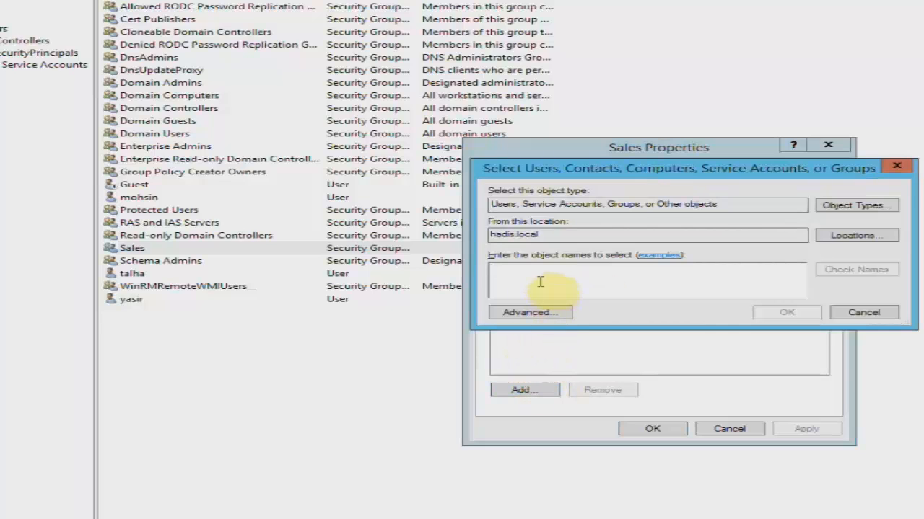
- Search the domain in Advanced search and select both domain users for the Sales group
{"action": "left_click_drag", "start_coordinate": [537, 171], "coordinate": [517, 143]}
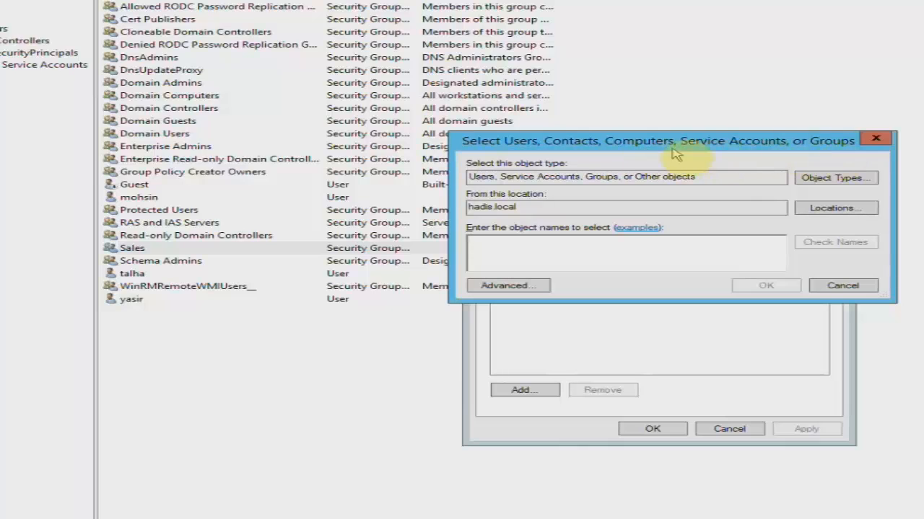
{"action": "left_click_drag", "start_coordinate": [676, 155], "coordinate": [680, 132]}
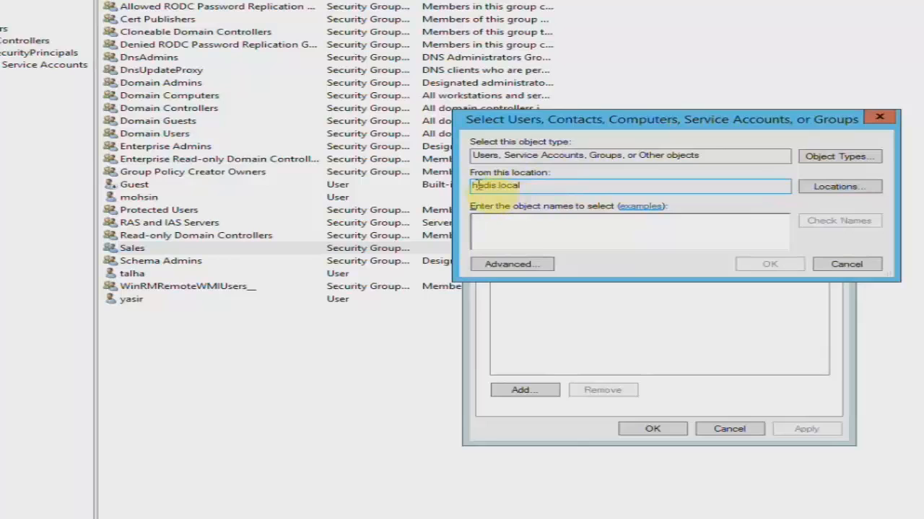
{"action": "left_click_drag", "start_coordinate": [507, 186], "coordinate": [543, 186]}
{"action": "left_click", "coordinate": [555, 232]}
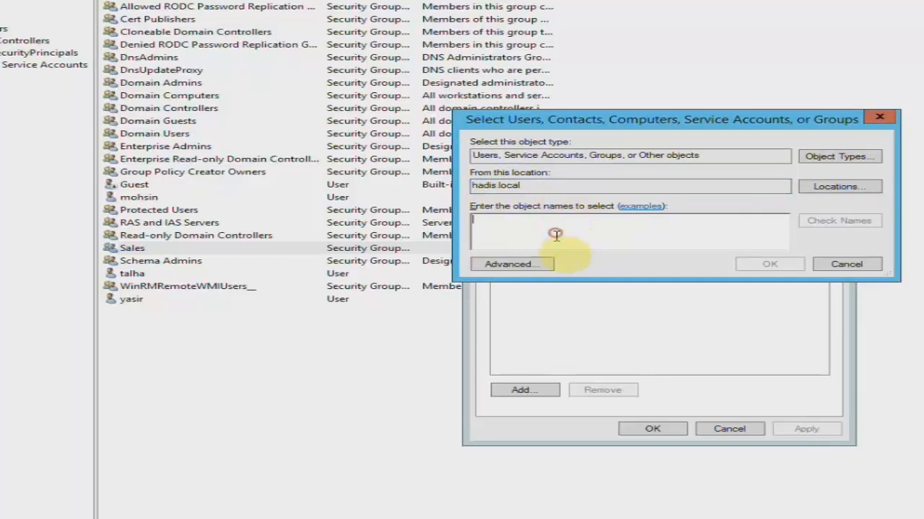
{"action": "left_click", "coordinate": [544, 265]}
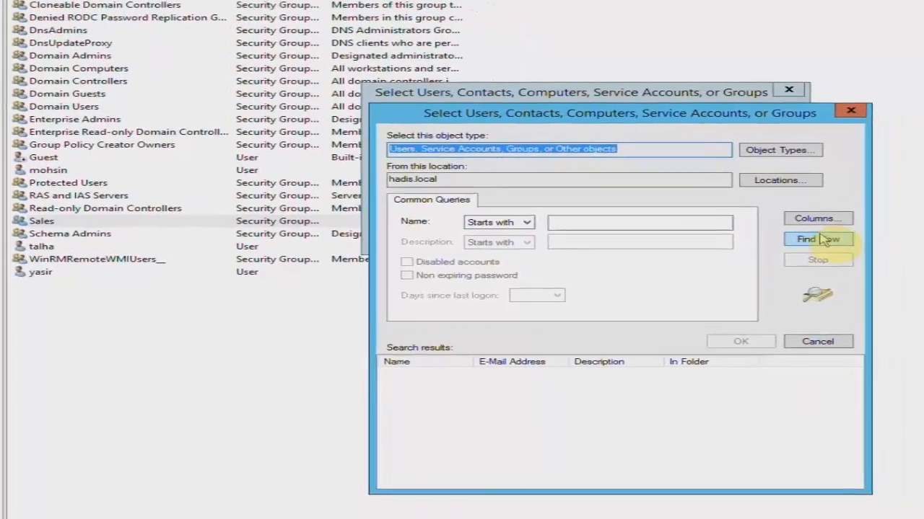
{"action": "left_click", "coordinate": [823, 239]}
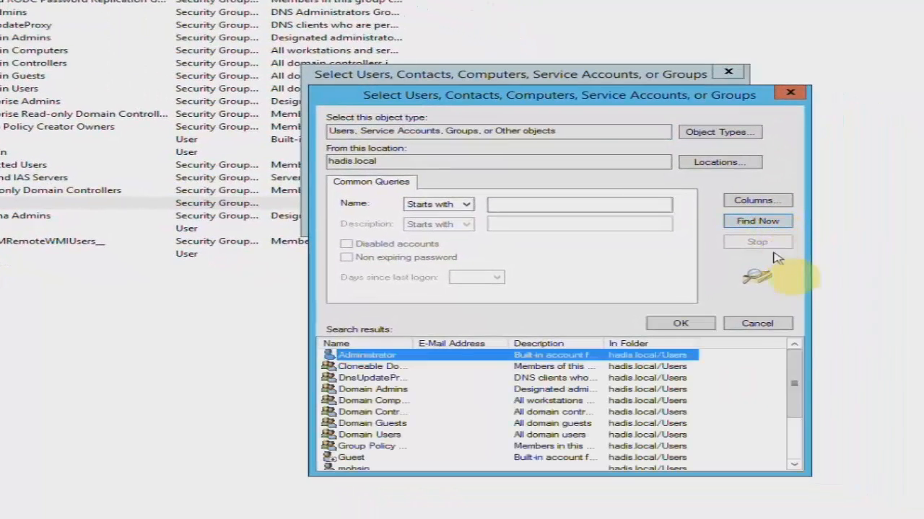
{"action": "scroll", "coordinate": [856, 393], "scroll_direction": "down", "scroll_amount": 2}
{"action": "left_click_drag", "start_coordinate": [794, 374], "coordinate": [799, 418]}
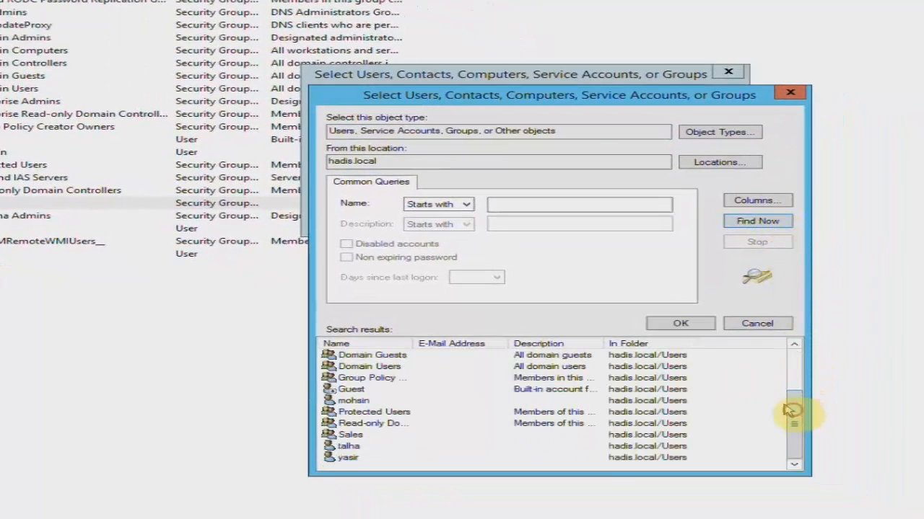
{"action": "left_click", "coordinate": [348, 446]}
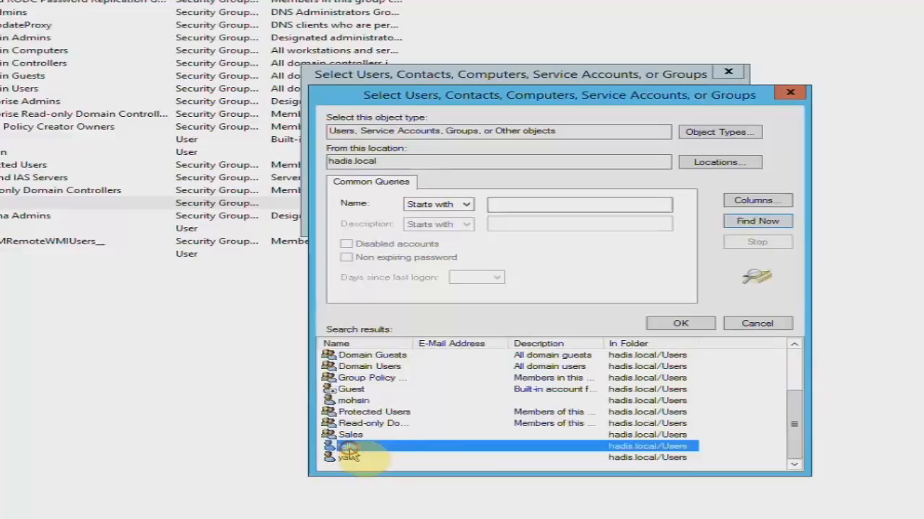
{"action": "left_click", "coordinate": [350, 402]}
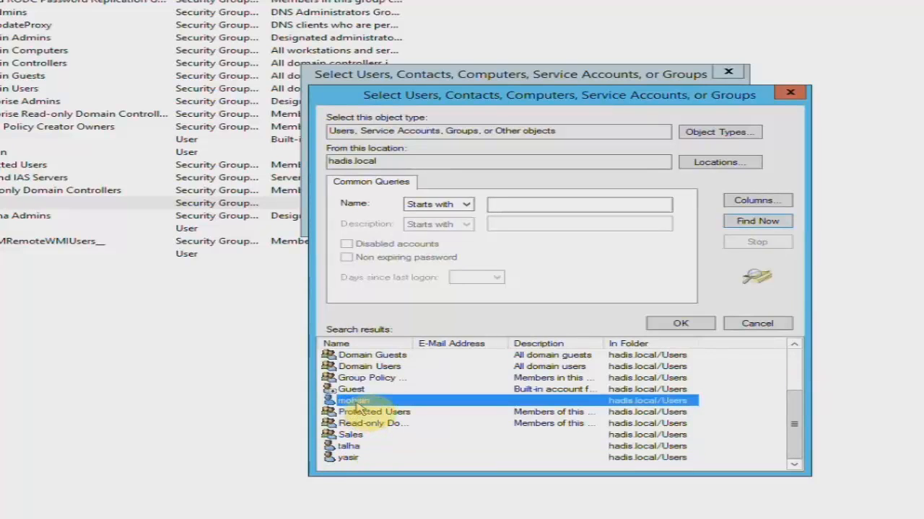
{"action": "left_click", "coordinate": [356, 447], "text": "ctrl"}
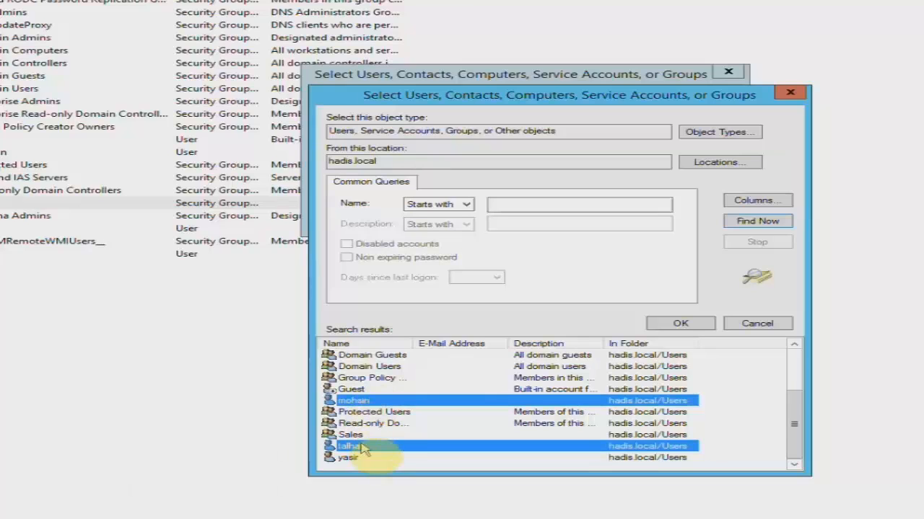
{"action": "left_click", "coordinate": [668, 323]}
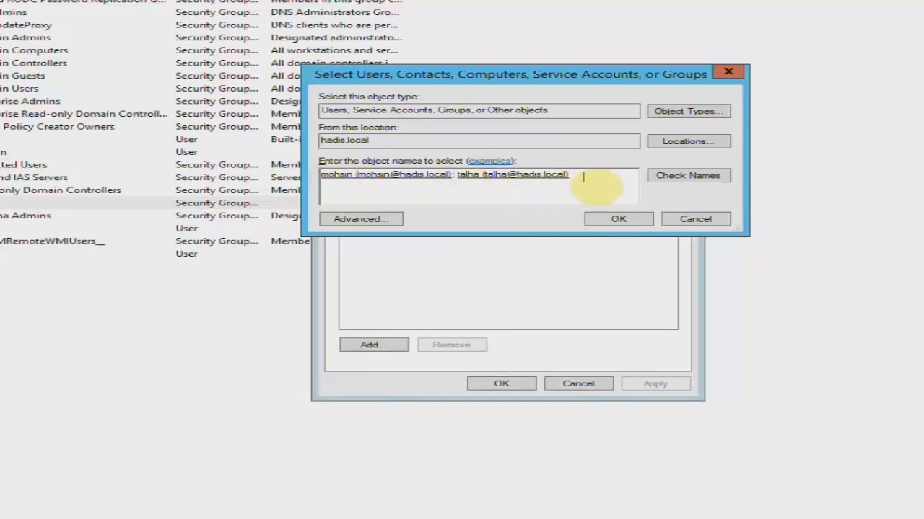
- Enter and resolve both user names, add them to Sales, then apply and close the properties
{"action": "key", "text": "BackSpace"}
{"action": "key", "text": "BackSpace"}
{"action": "key", "text": "BackSpace"}
{"action": "key", "text": "BackSpace"}
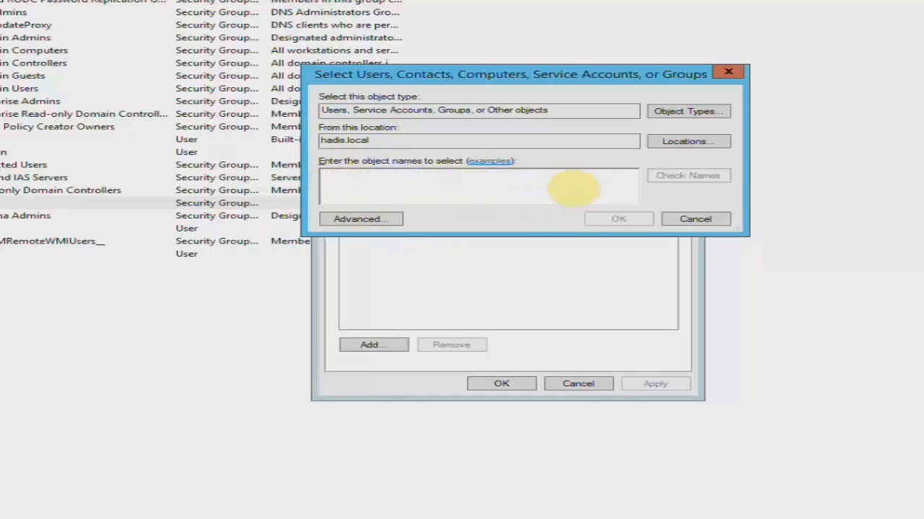
{"action": "type", "text": "mohsin"}
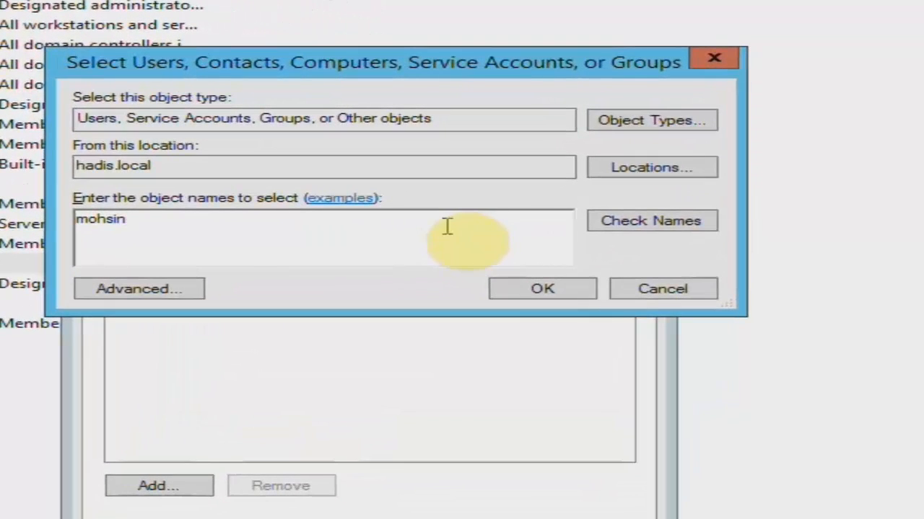
{"action": "left_click", "coordinate": [608, 224]}
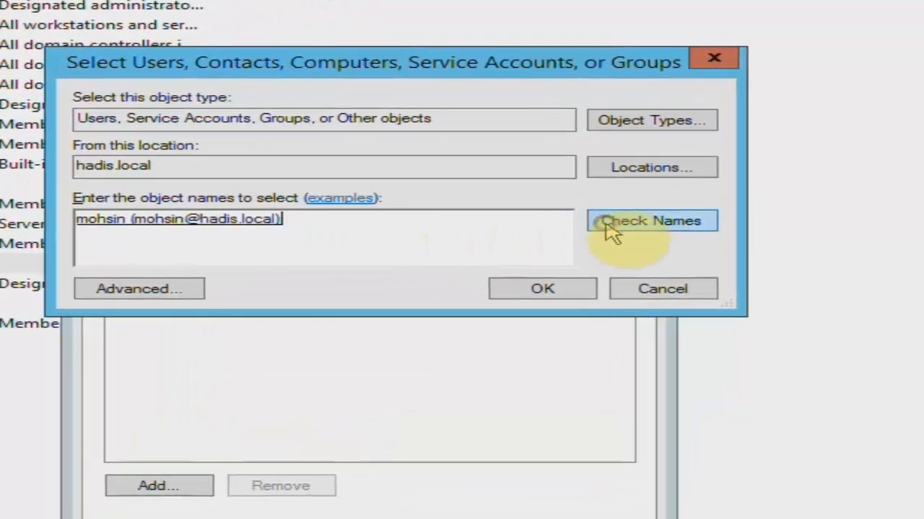
{"action": "left_click", "coordinate": [311, 218]}
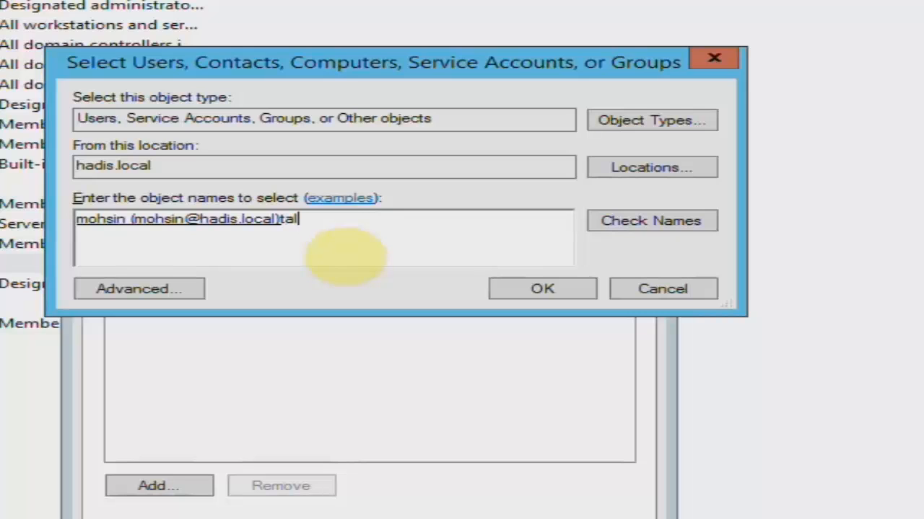
{"action": "left_click", "coordinate": [625, 228]}
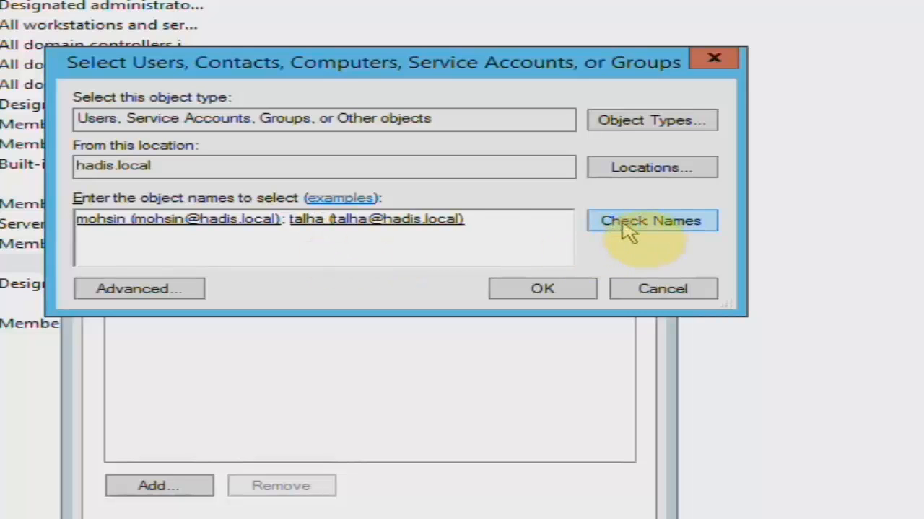
{"action": "left_click", "coordinate": [547, 289]}
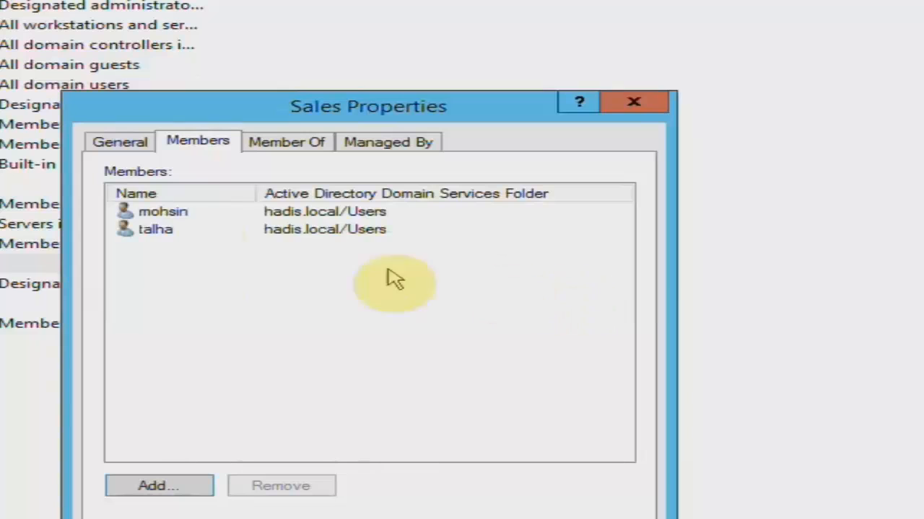
{"action": "left_click", "coordinate": [176, 215]}
{"action": "left_click", "coordinate": [171, 228]}
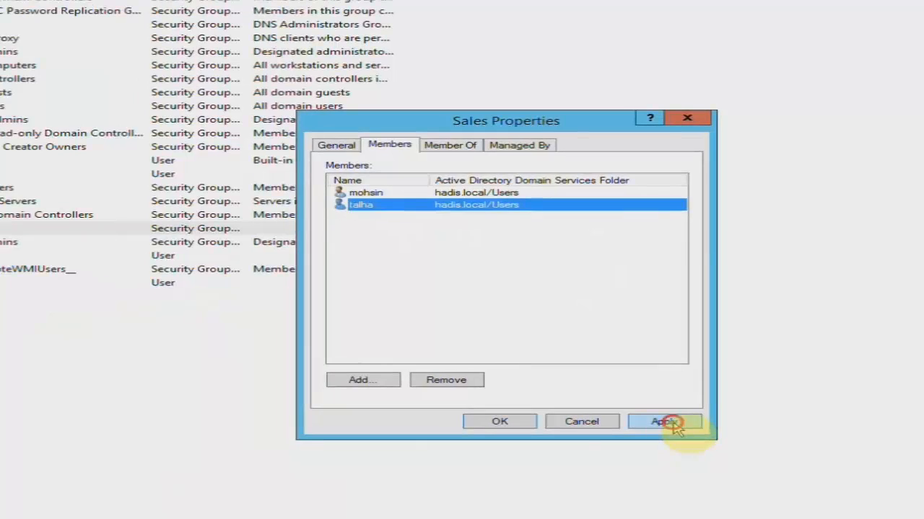
{"action": "left_click", "coordinate": [671, 423]}
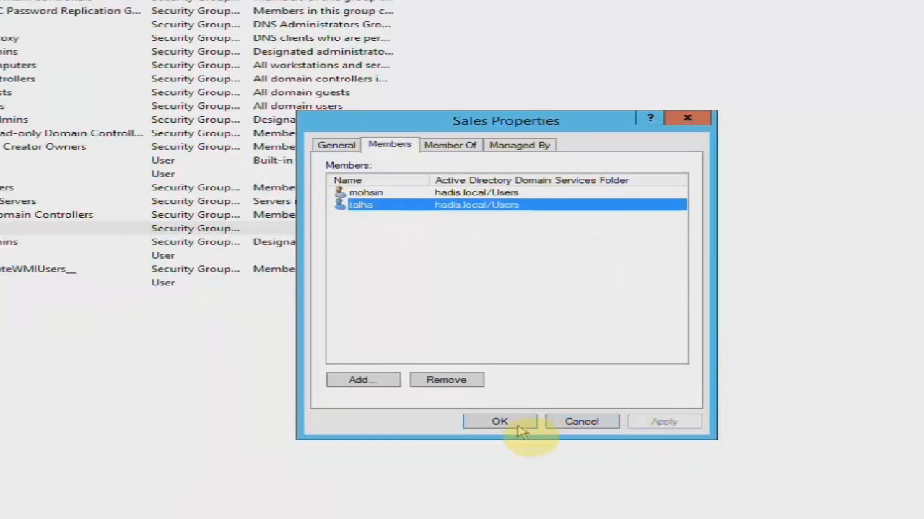
{"action": "left_click", "coordinate": [501, 422]}
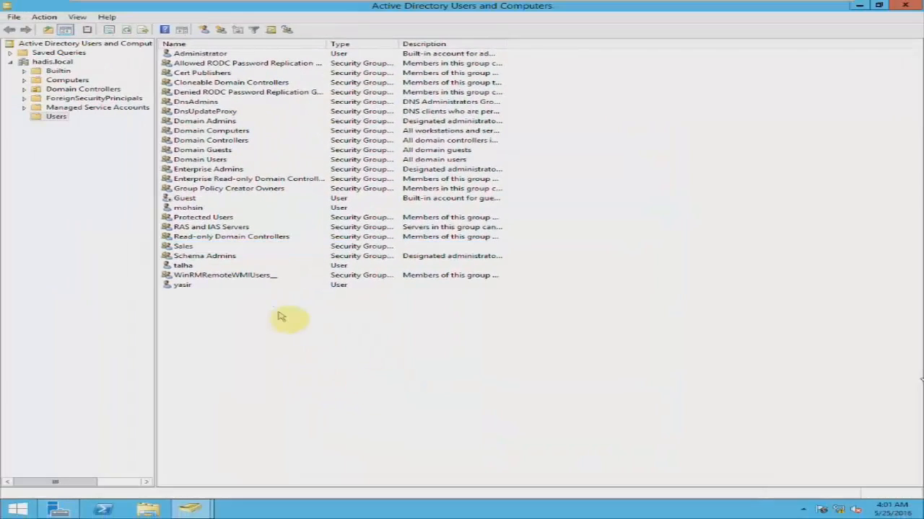
{"action": "left_click", "coordinate": [190, 208]}
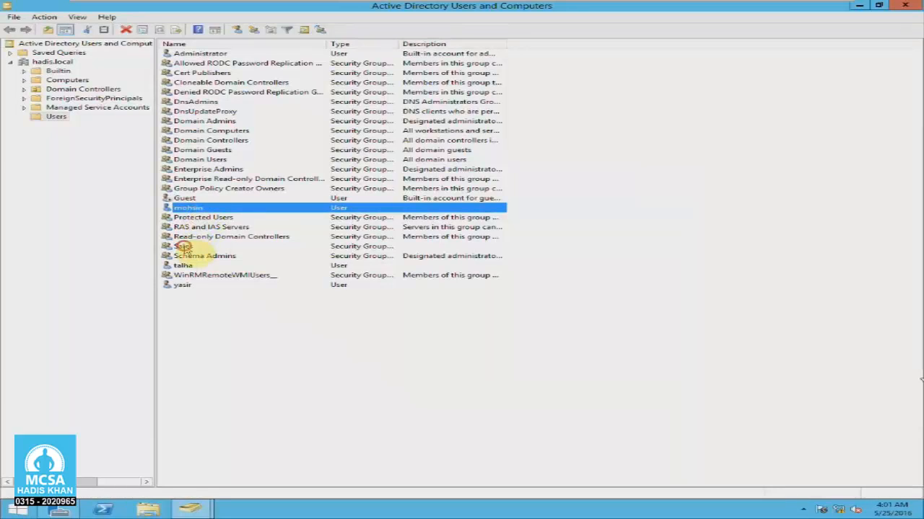
{"action": "left_click", "coordinate": [184, 247]}
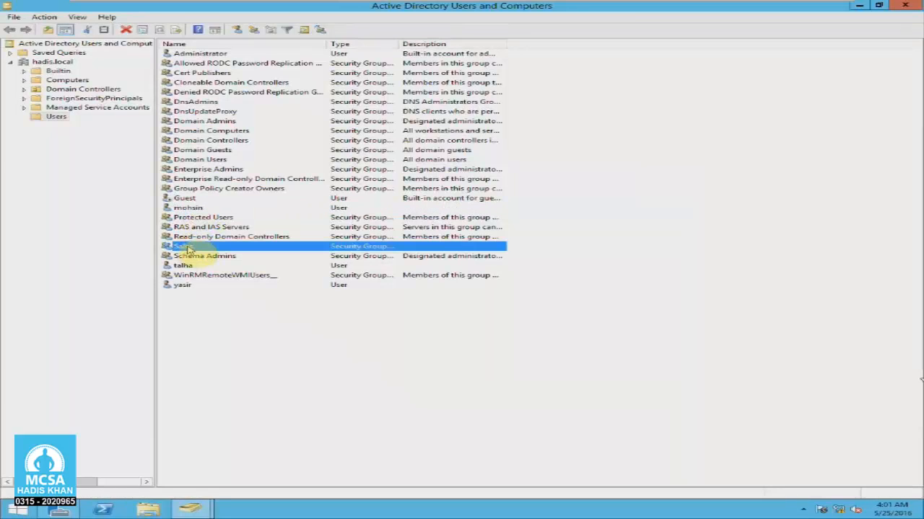
{"action": "left_click", "coordinate": [185, 208]}
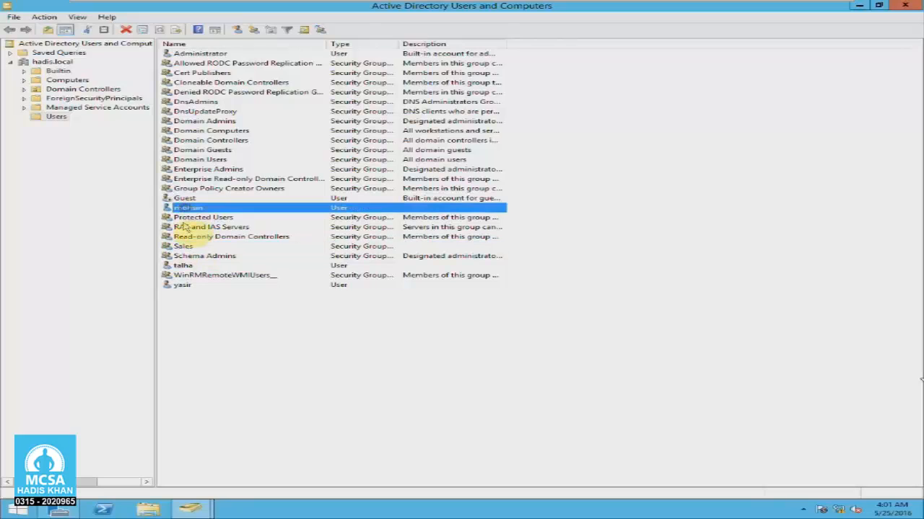
{"action": "left_click", "coordinate": [184, 246]}
{"action": "left_click", "coordinate": [184, 286]}
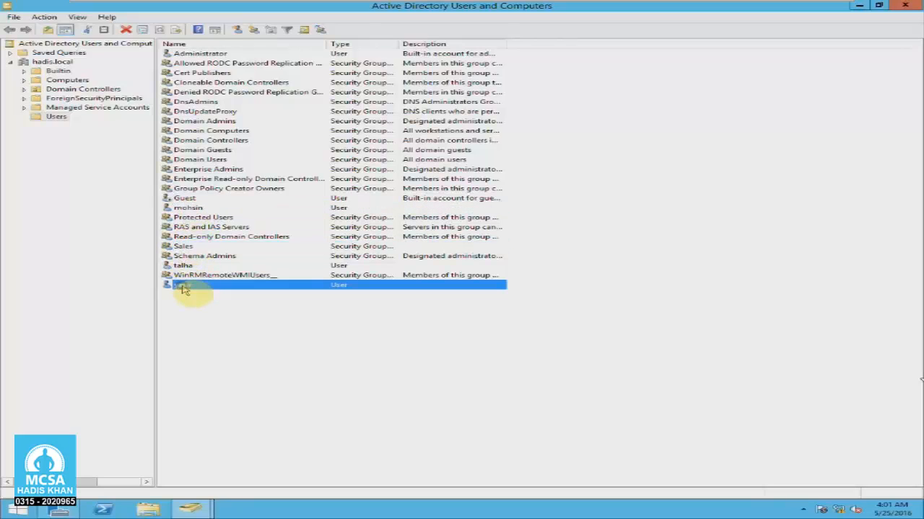
{"action": "left_click", "coordinate": [189, 299]}
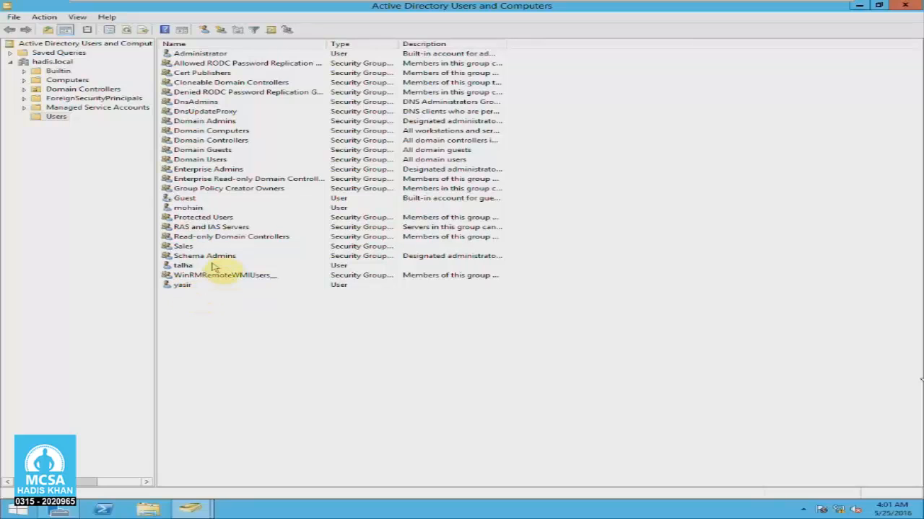
{"action": "left_click_drag", "start_coordinate": [588, 10], "coordinate": [471, 81]}
{"action": "double_click", "coordinate": [470, 79]}
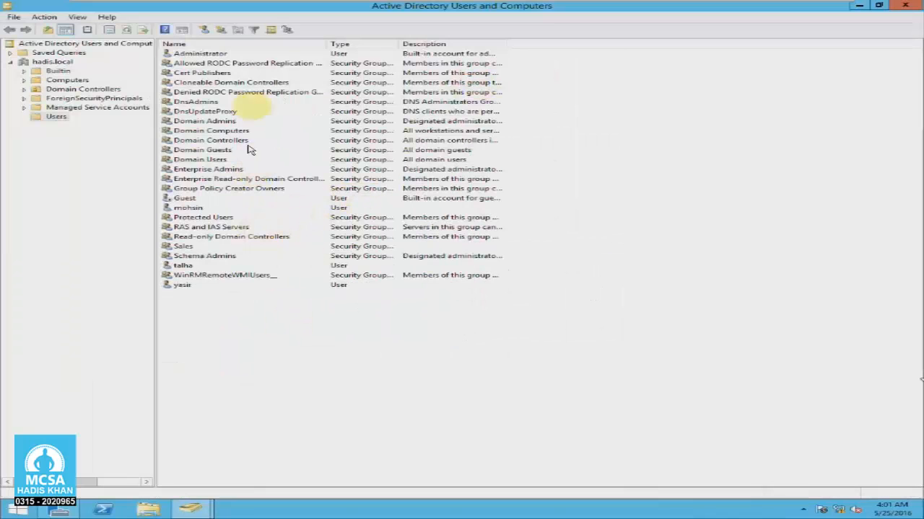
{"action": "mouse_move", "coordinate": [141, 13]}
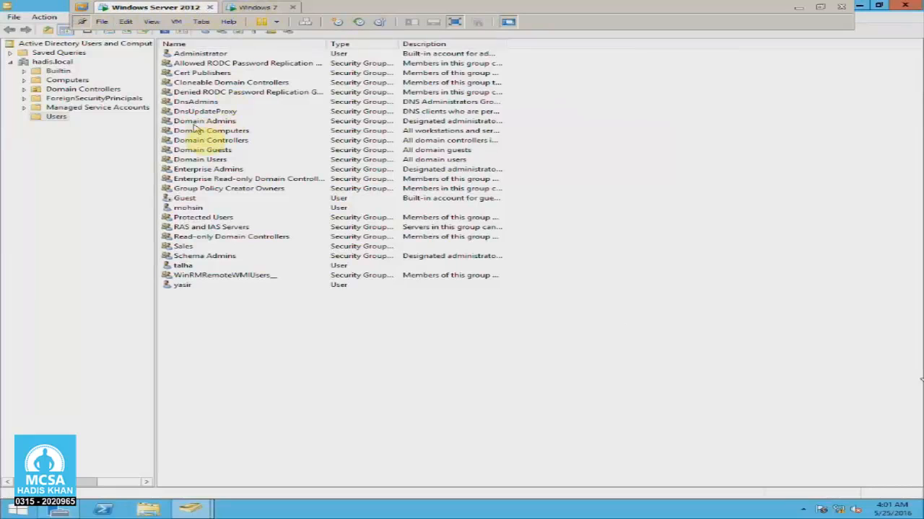
{"action": "left_click", "coordinate": [180, 266]}
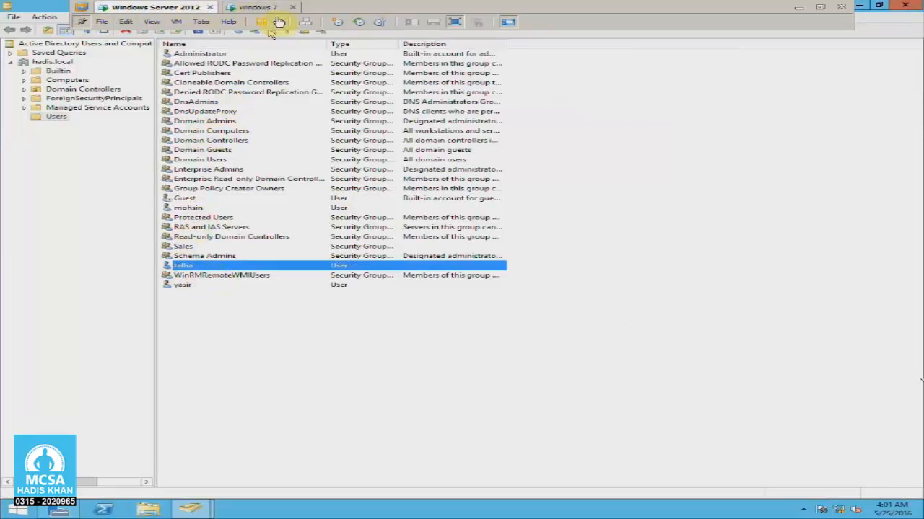
- Log the Windows 7 client on as Other User with the Sales member's account and password
{"action": "left_click", "coordinate": [256, 8]}
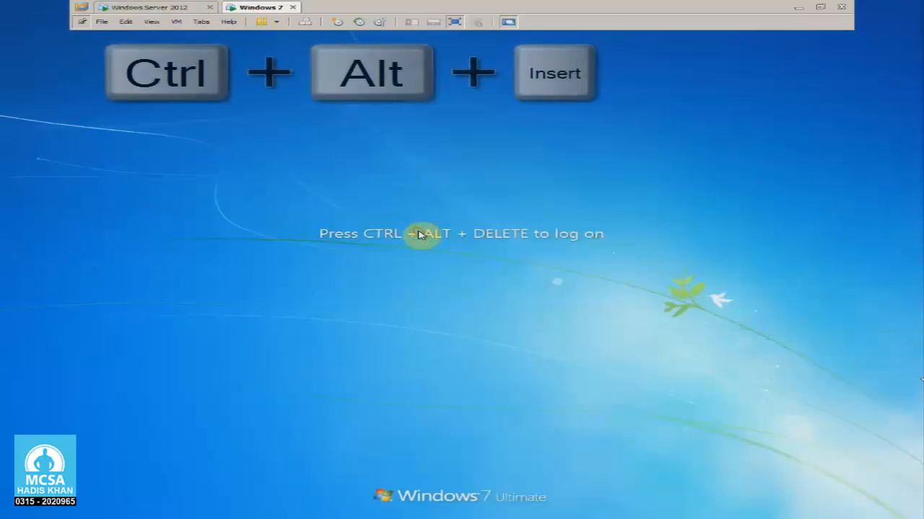
{"action": "key", "text": "ctrl+alt+Insert"}
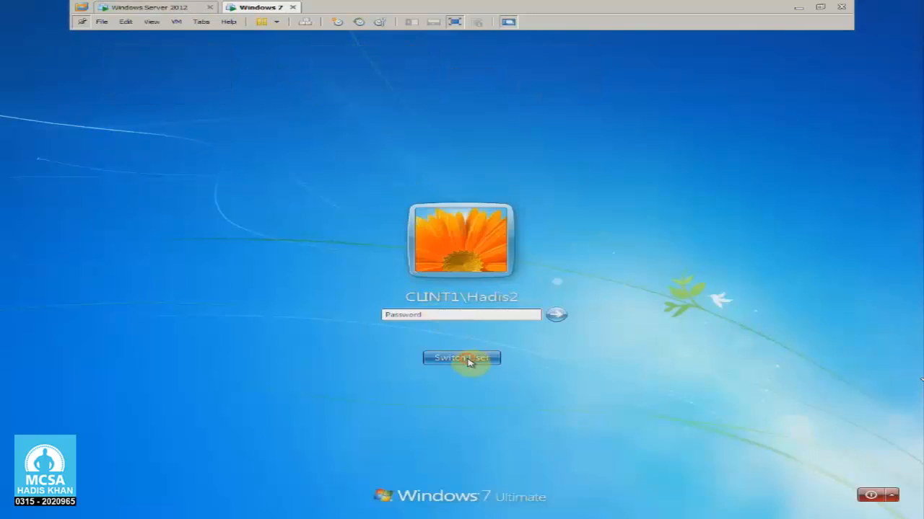
{"action": "left_click", "coordinate": [470, 358]}
{"action": "left_click", "coordinate": [515, 292]}
{"action": "type", "text": "talha"}
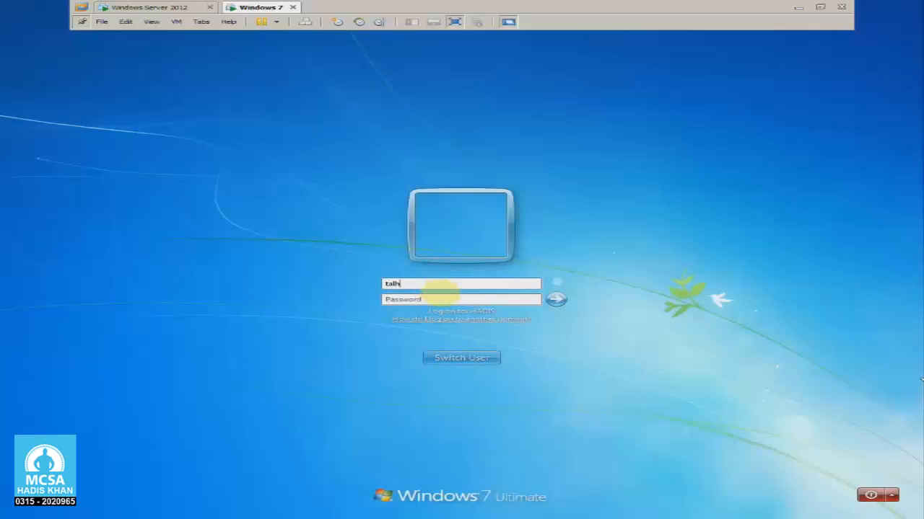
{"action": "key", "text": "Tab"}
{"action": "type", "text": "*****08"}
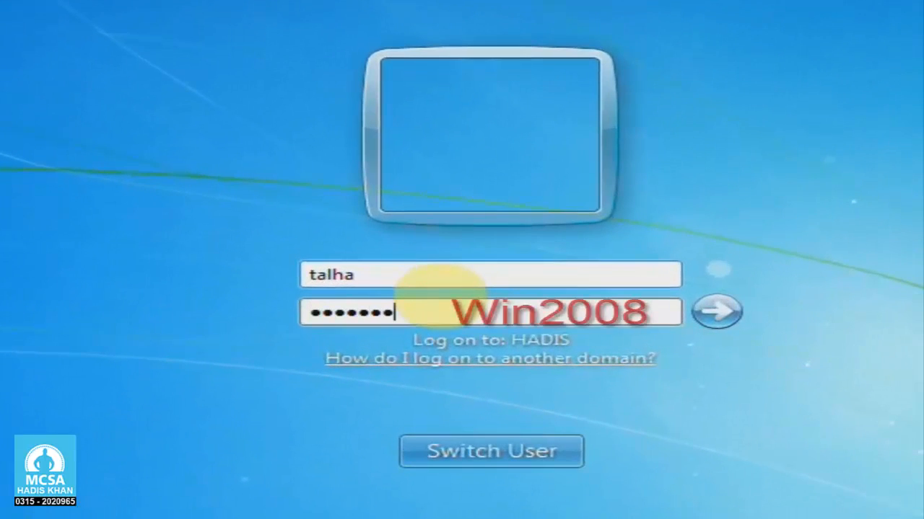
{"action": "key", "text": "Return"}
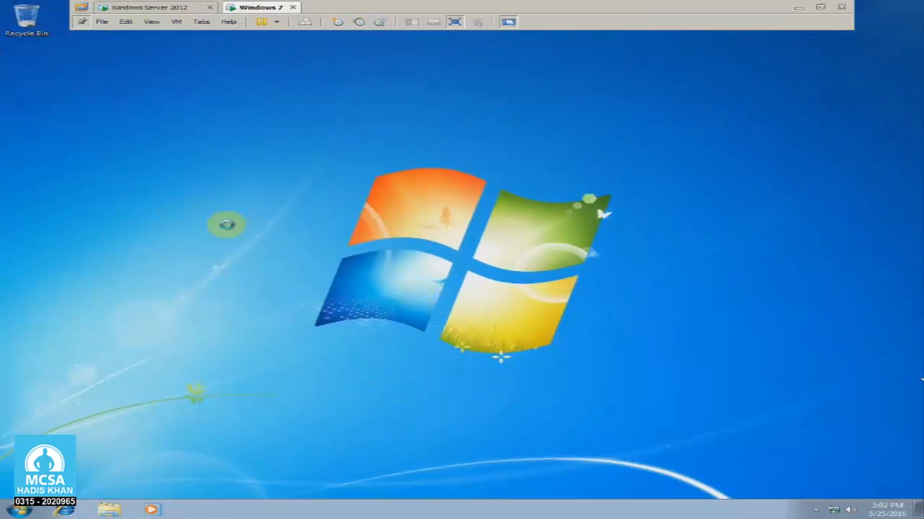
- Refresh the client desktop and return to the Windows Server 2012 machine
{"action": "right_click", "coordinate": [207, 187]}
{"action": "left_click", "coordinate": [260, 218]}
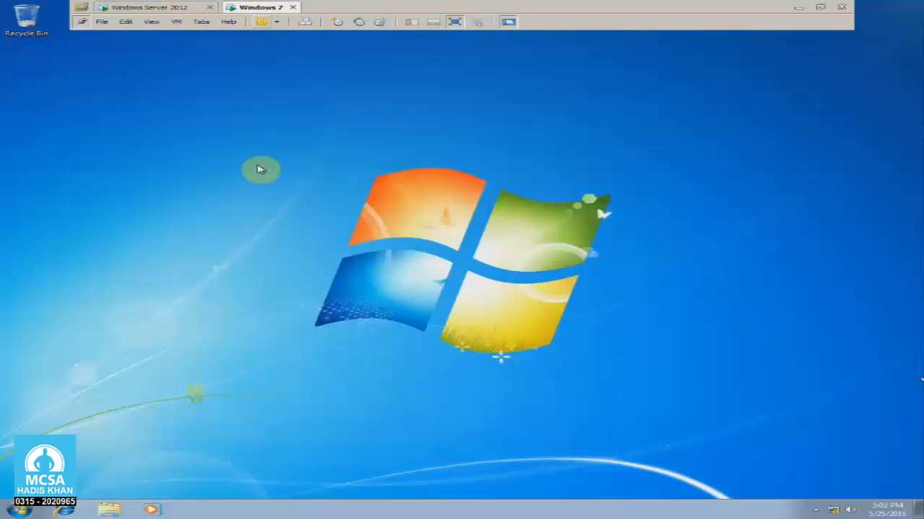
{"action": "left_click", "coordinate": [177, 9]}
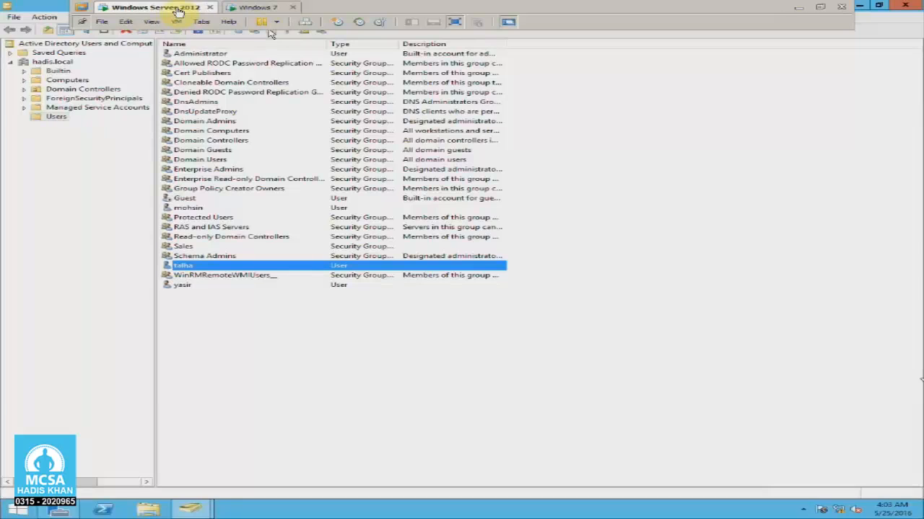
- Minimize the console, open Local Disk (C:) and create a new folder named Data
{"action": "left_click", "coordinate": [635, 202]}
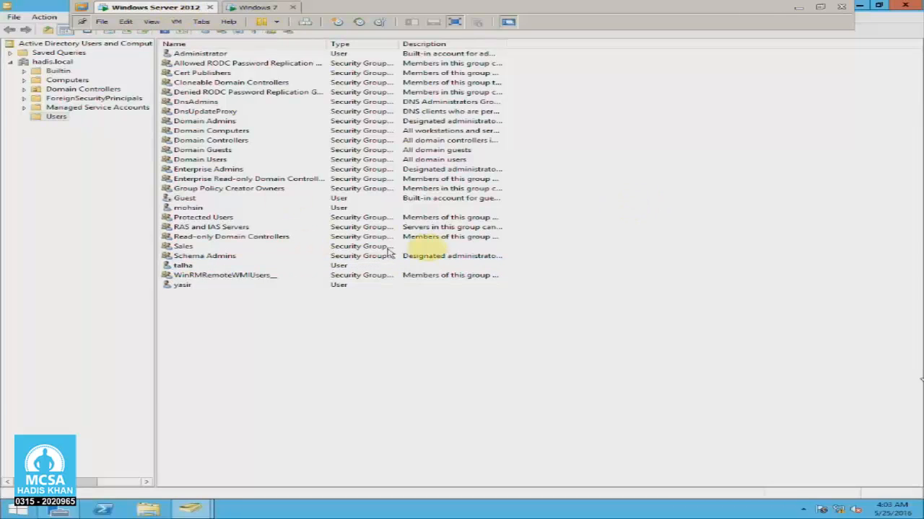
{"action": "left_click", "coordinate": [878, 6]}
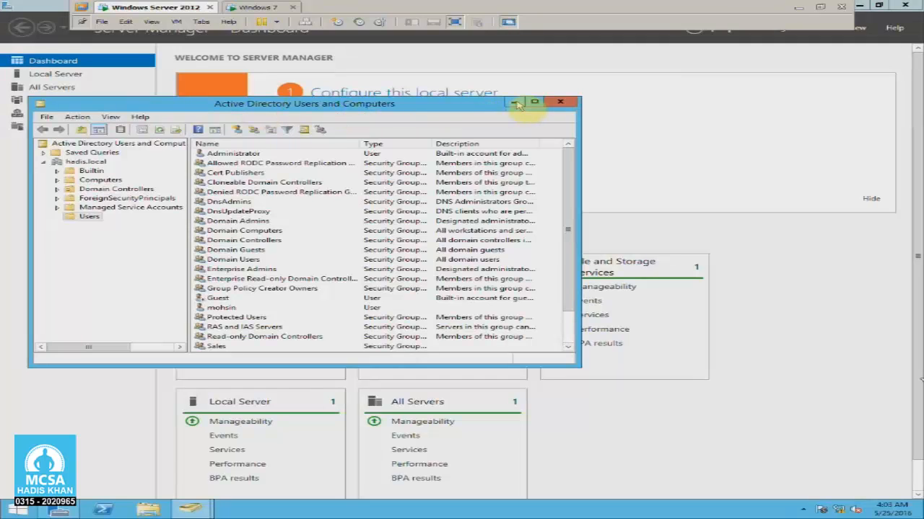
{"action": "left_click", "coordinate": [514, 103]}
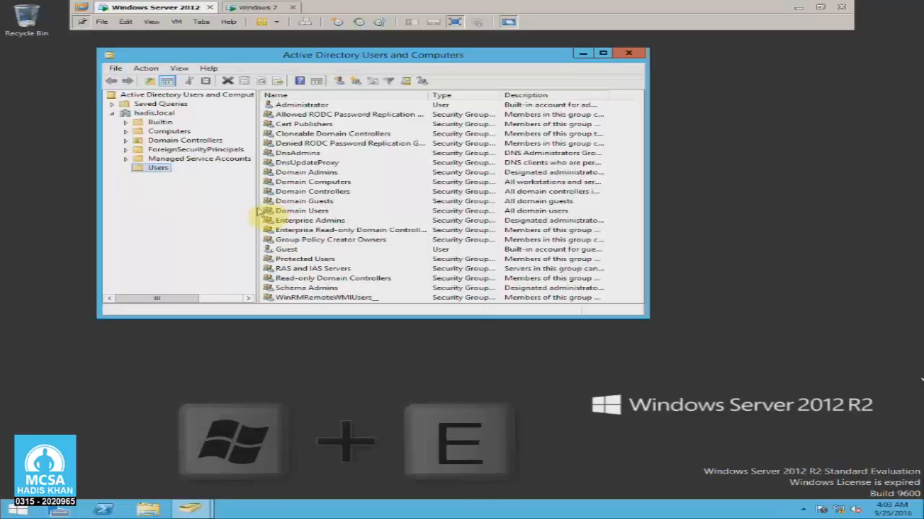
{"action": "key", "text": "super+e"}
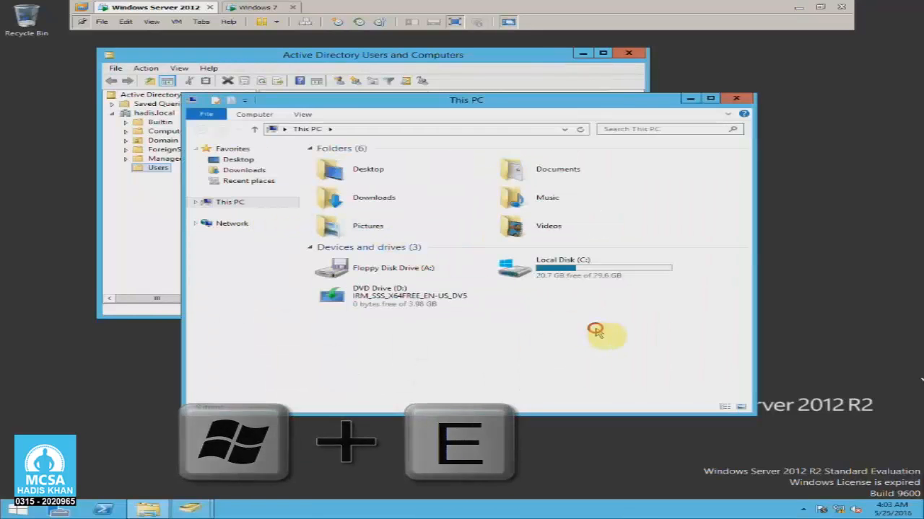
{"action": "double_click", "coordinate": [585, 281]}
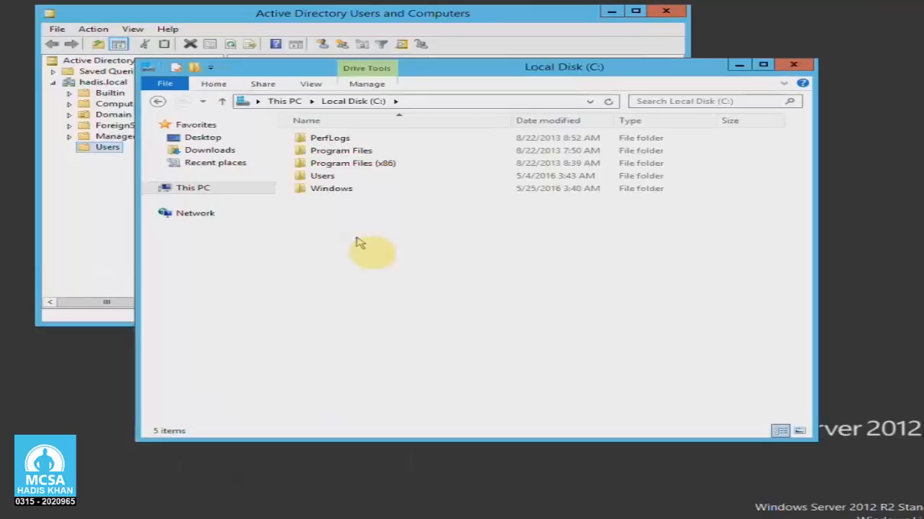
{"action": "right_click", "coordinate": [365, 232]}
{"action": "mouse_move", "coordinate": [404, 339]}
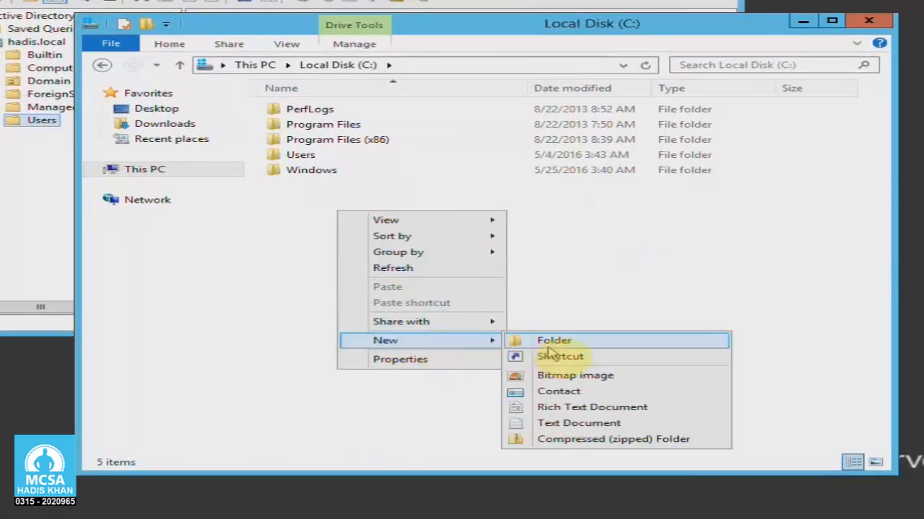
{"action": "left_click", "coordinate": [544, 342]}
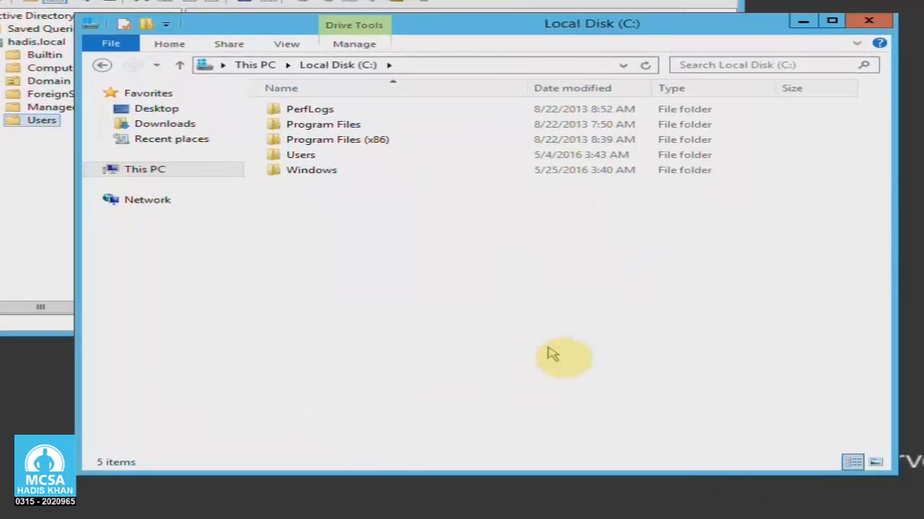
{"action": "type", "text": "Data"}
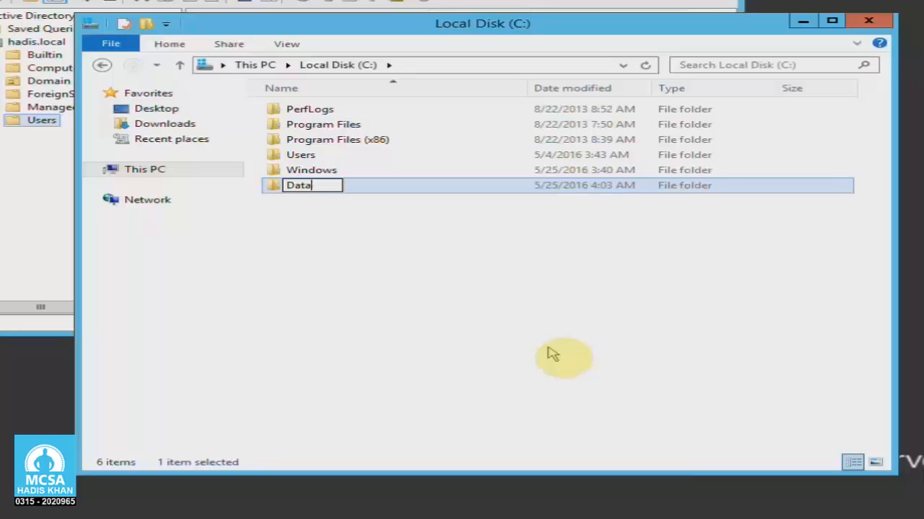
{"action": "key", "text": "Return"}
- Create a subfolder named Check inside Data, then go back to Local Disk (C:)
{"action": "left_click", "coordinate": [547, 351]}
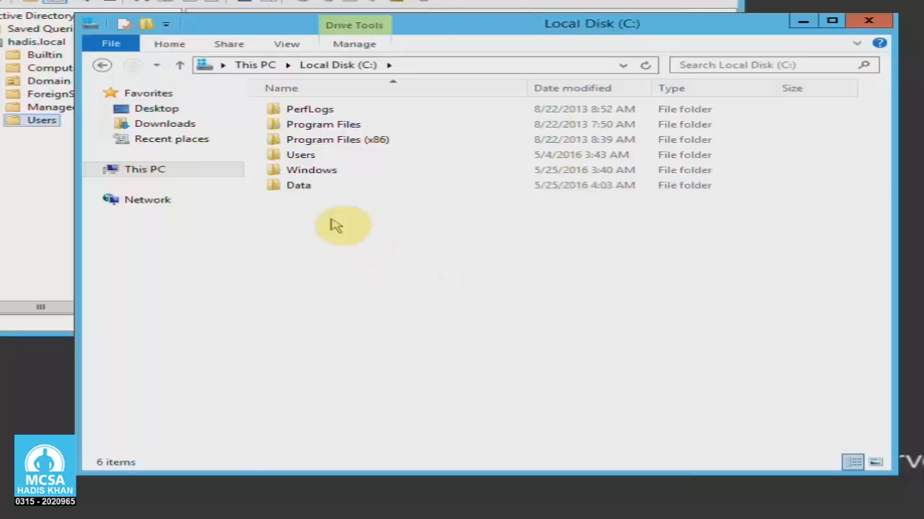
{"action": "double_click", "coordinate": [301, 191]}
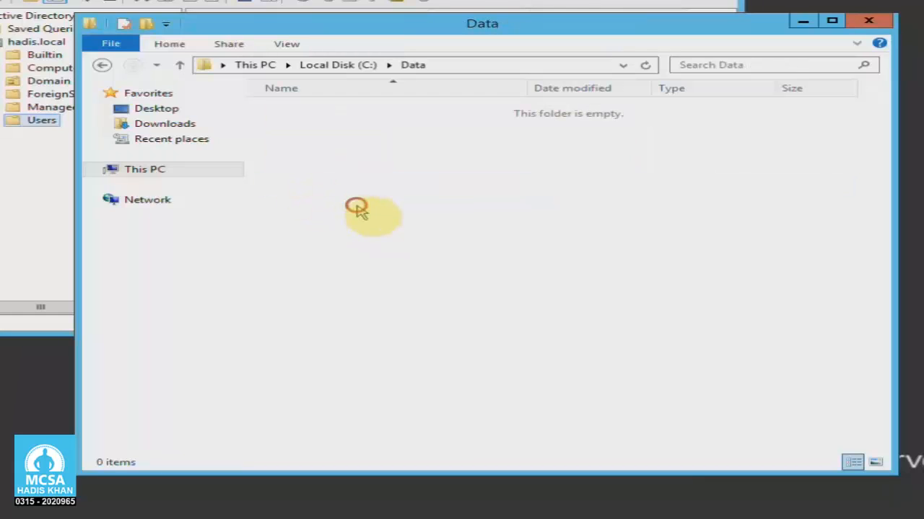
{"action": "right_click", "coordinate": [319, 165]}
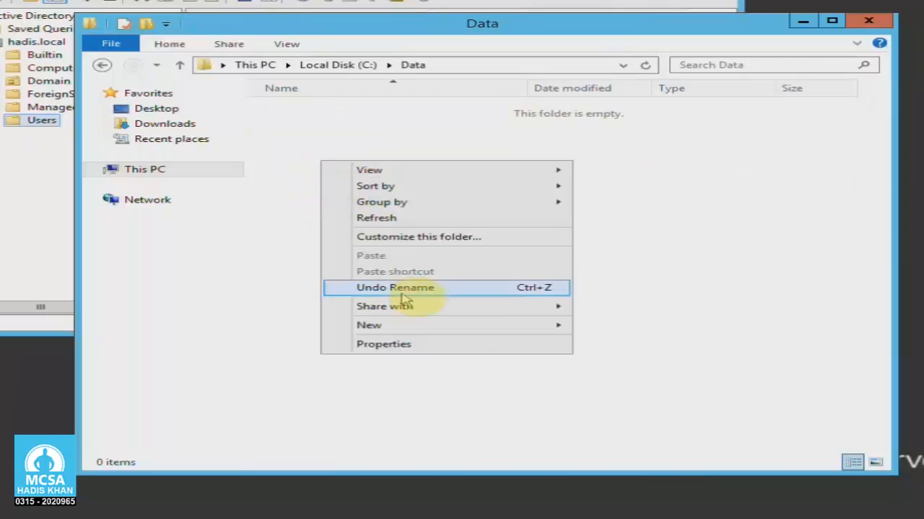
{"action": "left_click", "coordinate": [454, 331]}
{"action": "left_click", "coordinate": [640, 332]}
{"action": "type", "text": "Check"}
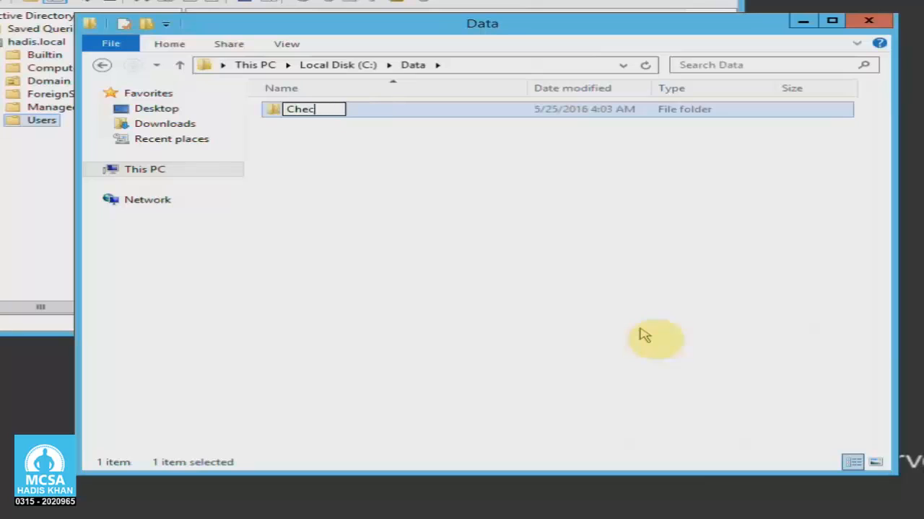
{"action": "key", "text": "Return"}
{"action": "left_click", "coordinate": [639, 330]}
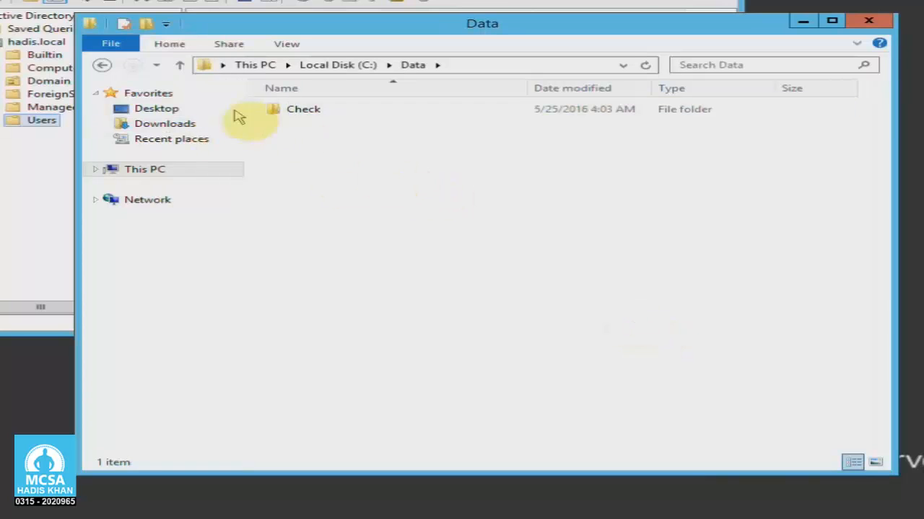
{"action": "left_click", "coordinate": [282, 112]}
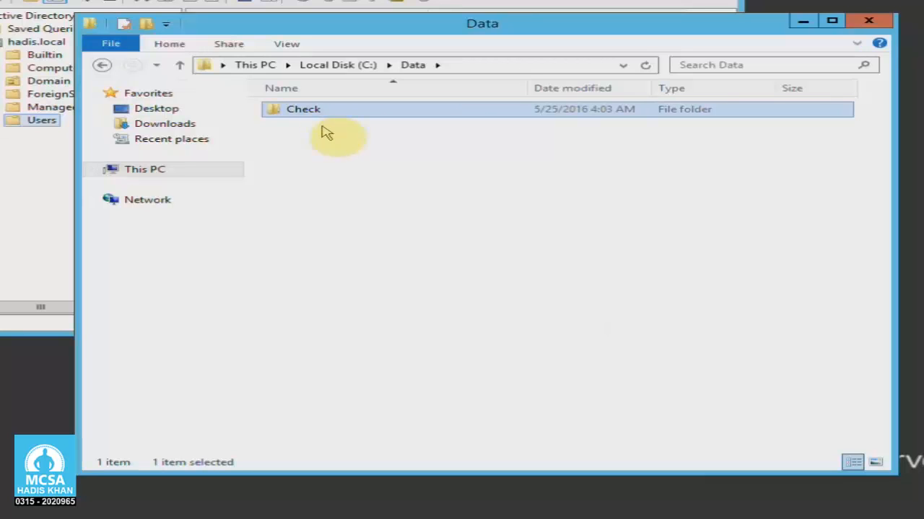
{"action": "left_click", "coordinate": [102, 65]}
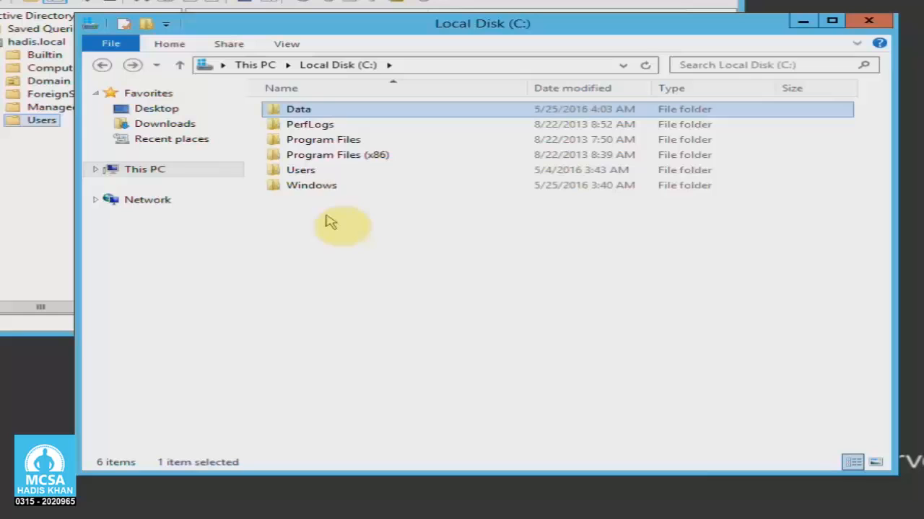
- Open Data's Properties, review its Security and Sharing tabs, and start Share to choose people
{"action": "right_click", "coordinate": [324, 110]}
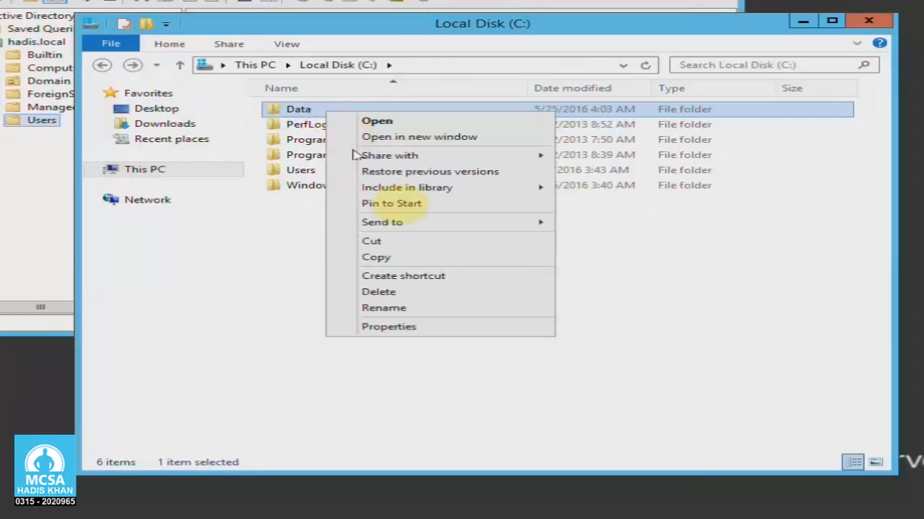
{"action": "left_click", "coordinate": [485, 331]}
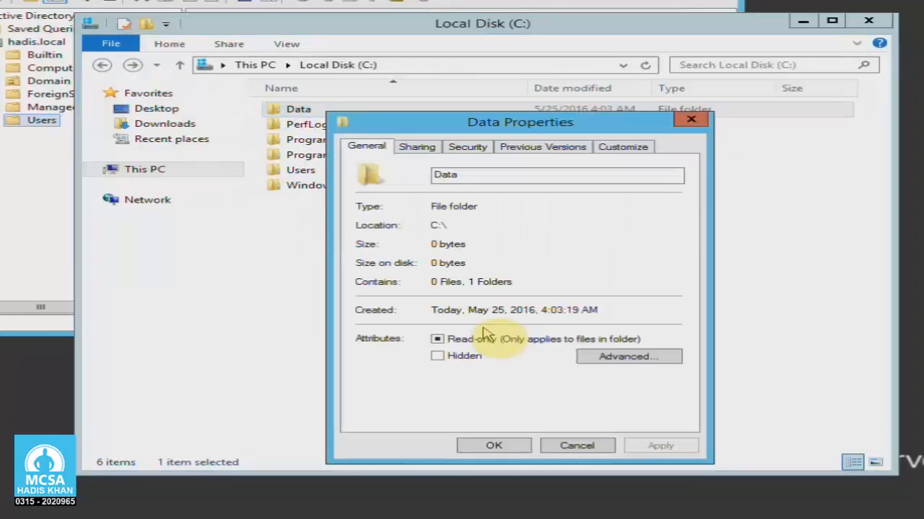
{"action": "left_click_drag", "start_coordinate": [448, 124], "coordinate": [453, 107]}
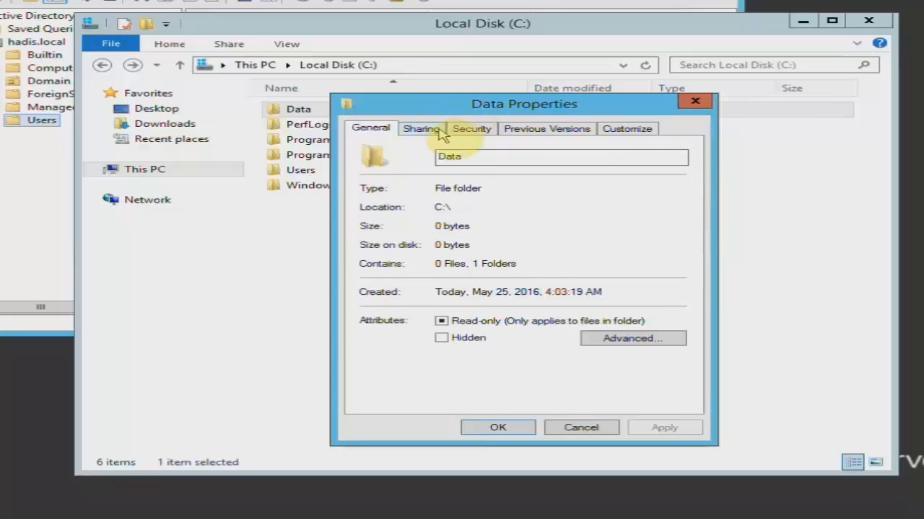
{"action": "left_click", "coordinate": [433, 129]}
{"action": "left_click", "coordinate": [473, 130]}
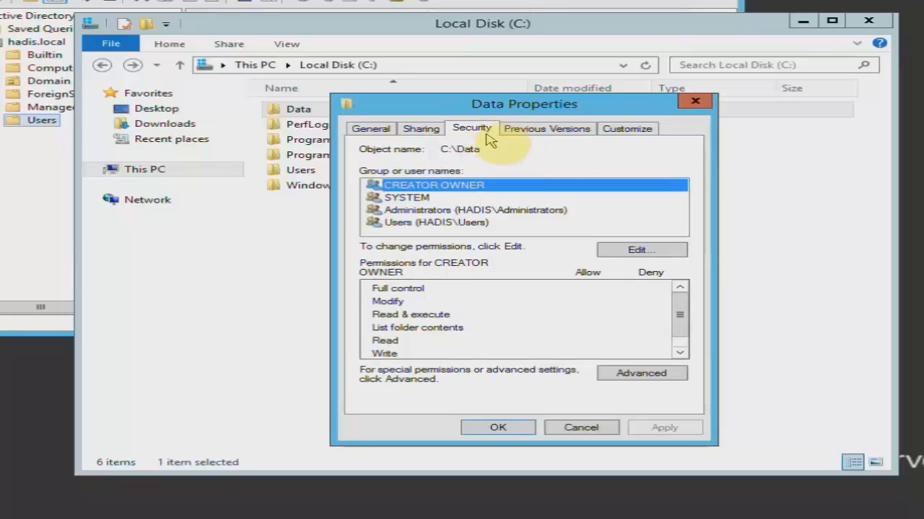
{"action": "left_click", "coordinate": [424, 130]}
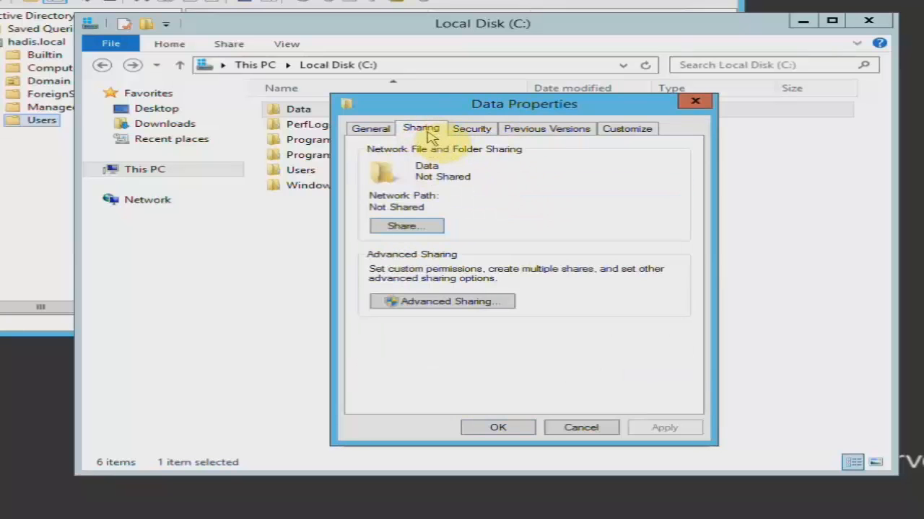
{"action": "left_click", "coordinate": [423, 228]}
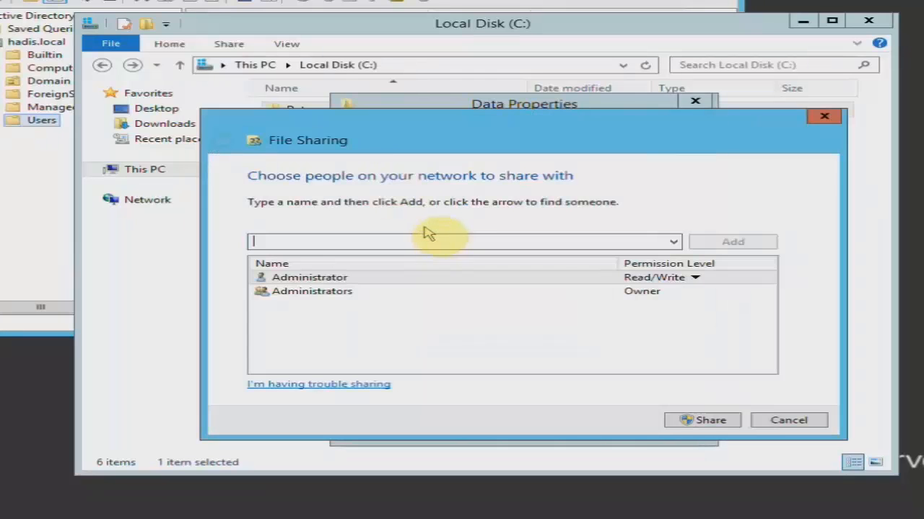
{"action": "left_click", "coordinate": [673, 243]}
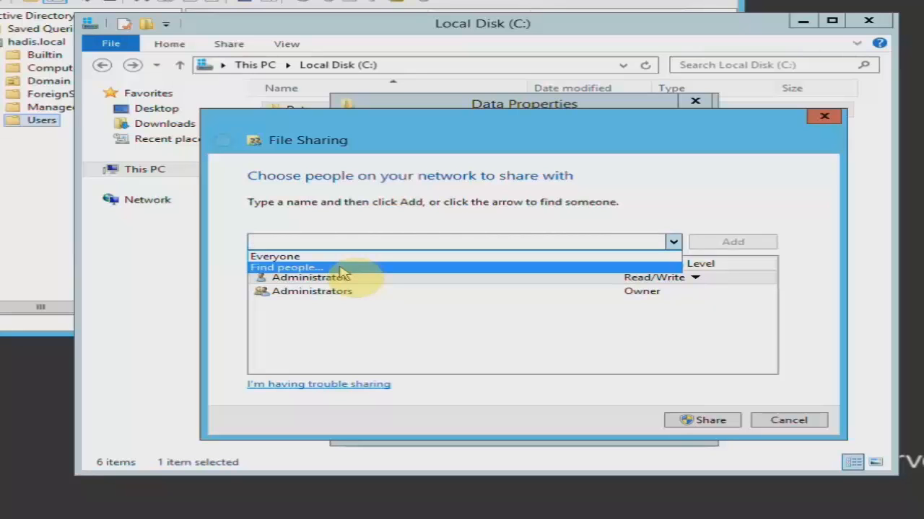
- Choose Find people and try resolving 'sa' to the Sales group with Check Names
{"action": "left_click", "coordinate": [339, 268]}
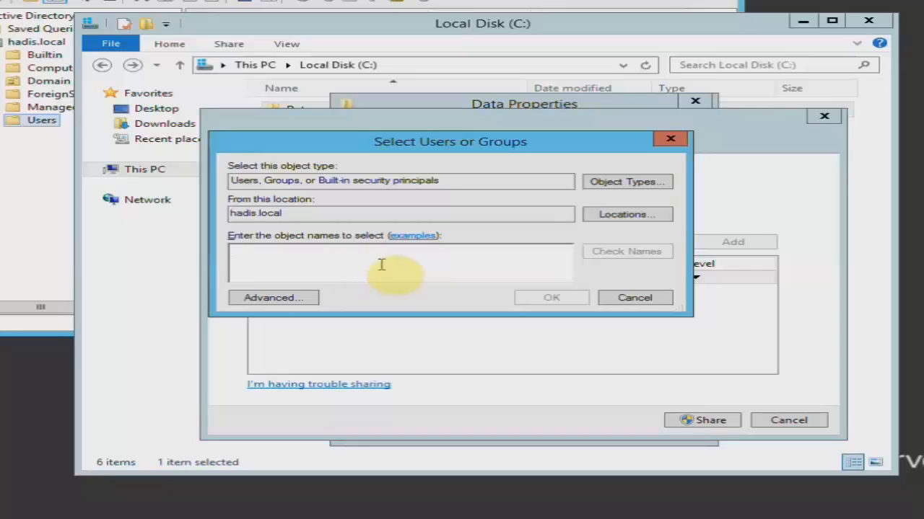
{"action": "left_click_drag", "start_coordinate": [407, 145], "coordinate": [462, 160]}
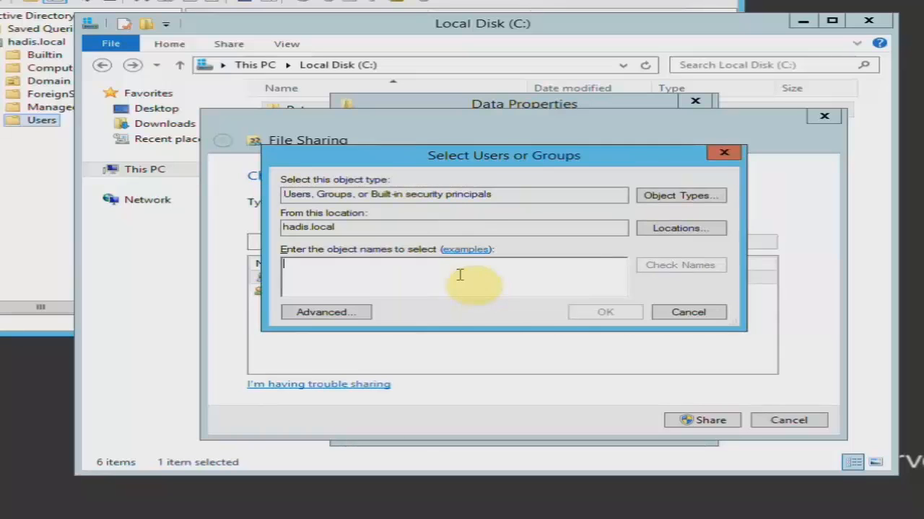
{"action": "type", "text": "sales"}
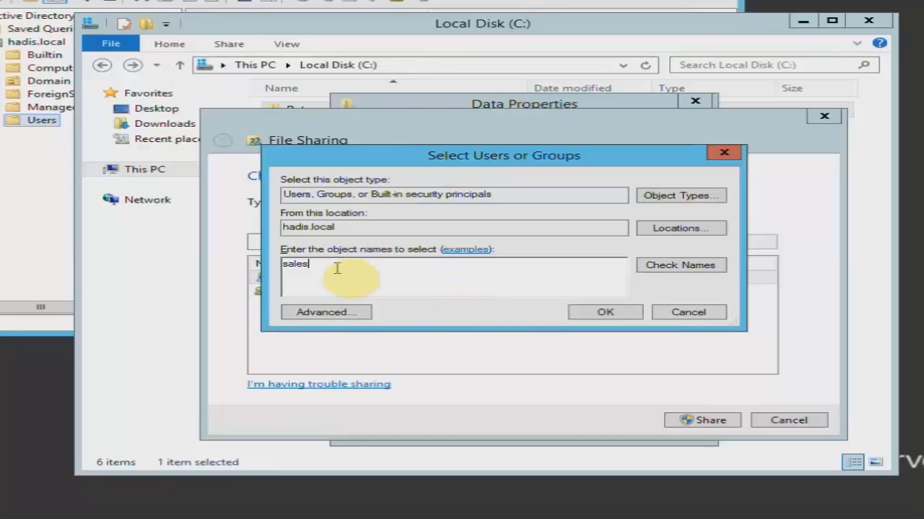
{"action": "left_click", "coordinate": [694, 267]}
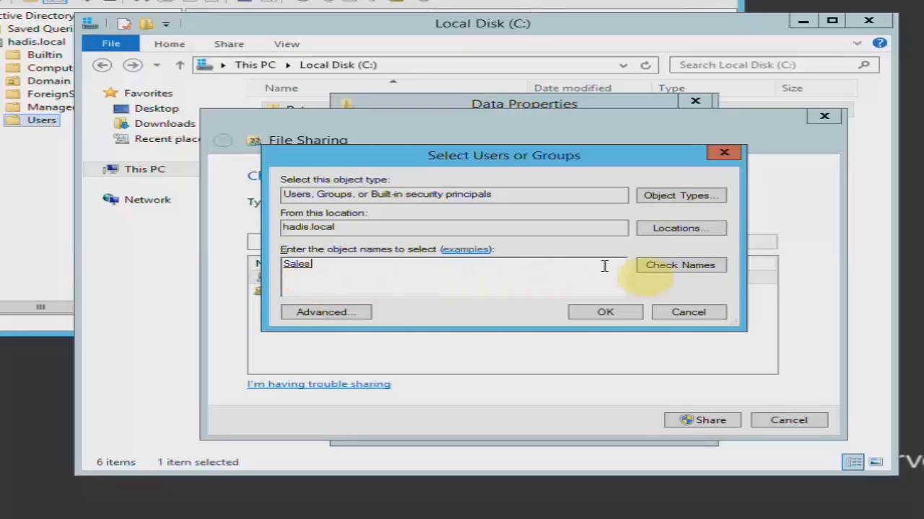
{"action": "double_click", "coordinate": [354, 281]}
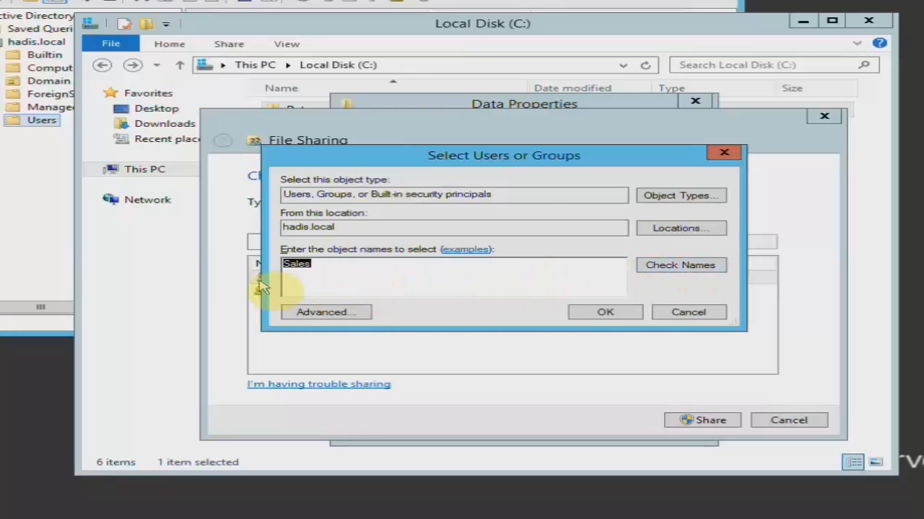
{"action": "key", "text": "BackSpace"}
- List all domain users and groups with Find Now, select Sales, and accept it
{"action": "left_click", "coordinate": [350, 311]}
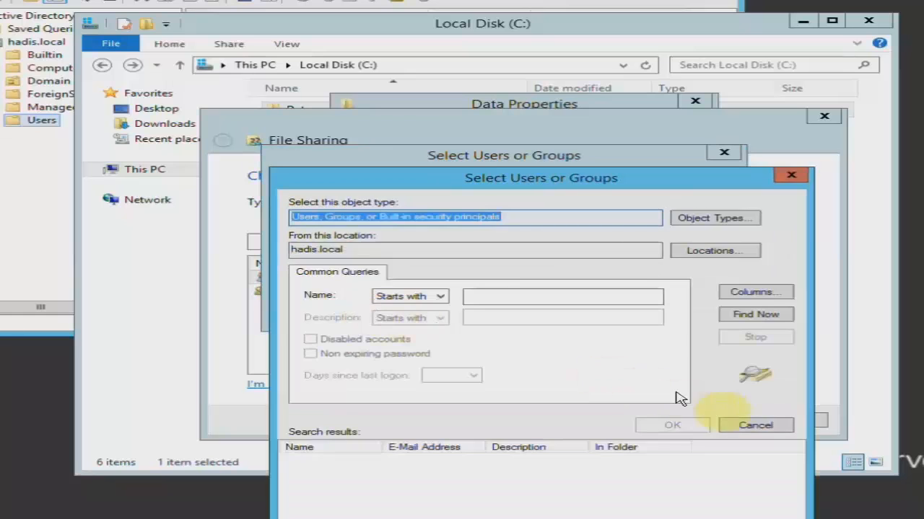
{"action": "left_click", "coordinate": [754, 313]}
{"action": "left_click_drag", "start_coordinate": [695, 180], "coordinate": [693, 141]}
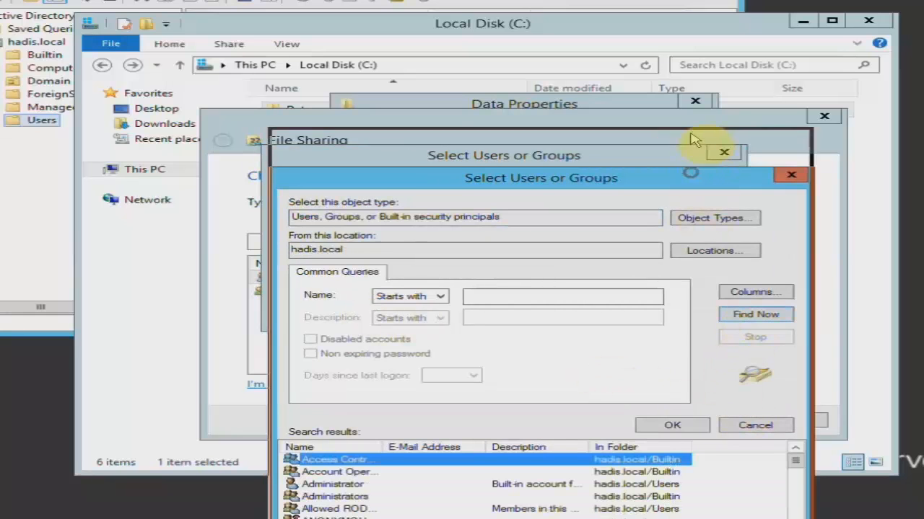
{"action": "left_click_drag", "start_coordinate": [797, 427], "coordinate": [798, 495]}
{"action": "left_click", "coordinate": [375, 447]}
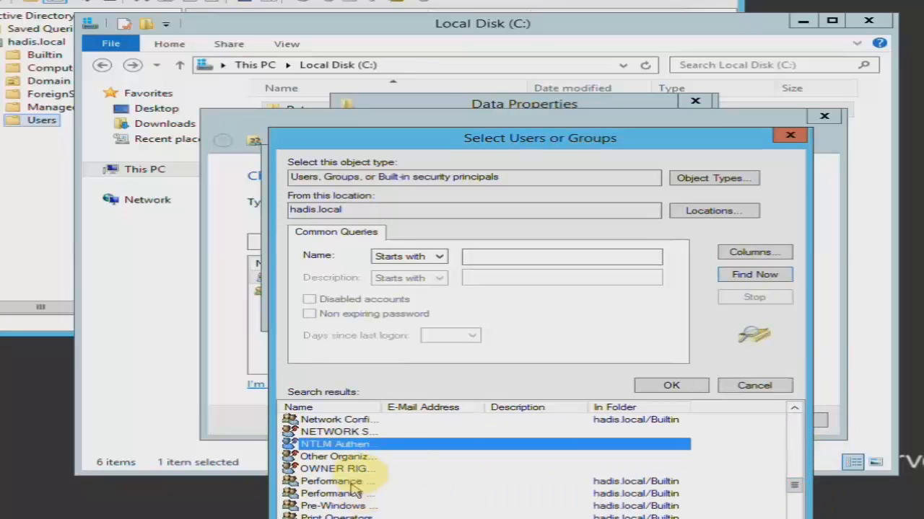
{"action": "left_click", "coordinate": [318, 433]}
{"action": "key", "text": "s"}
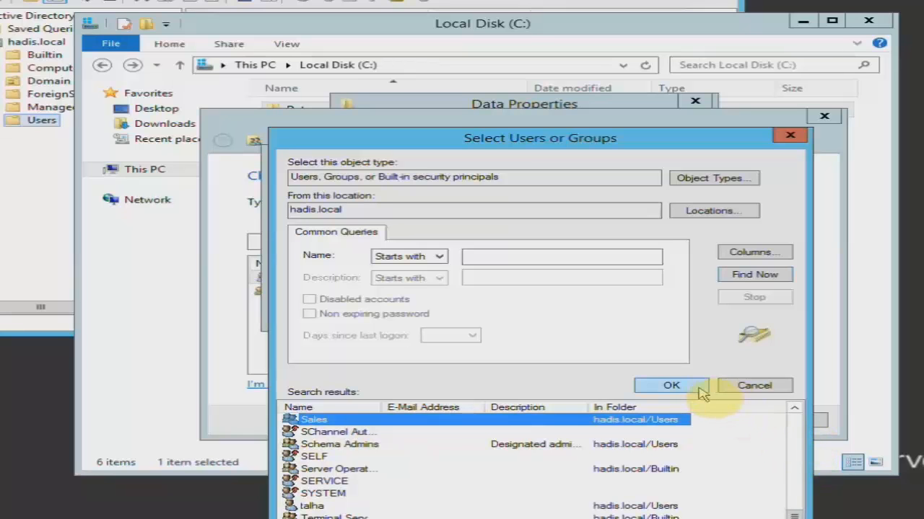
{"action": "left_click", "coordinate": [694, 387]}
- Add Sales to the sharing list, keep its permission level at Read, and share Data
{"action": "left_click", "coordinate": [614, 314]}
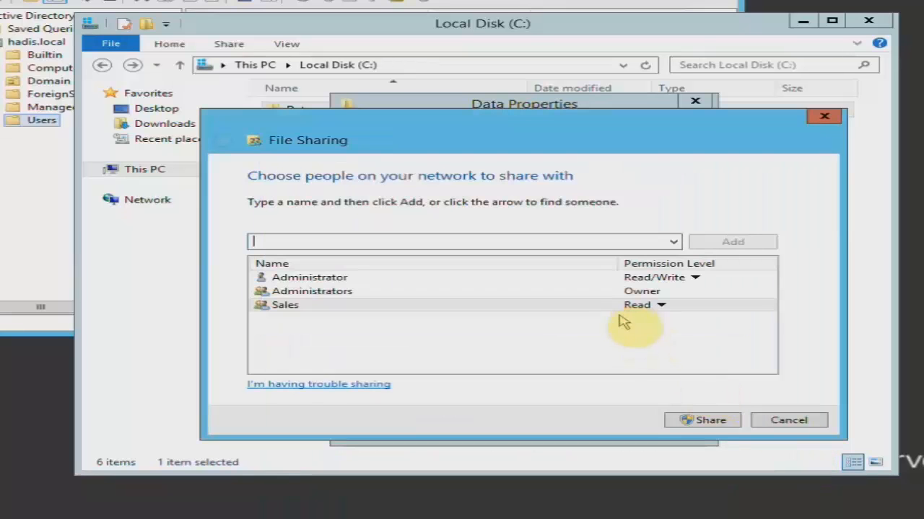
{"action": "left_click", "coordinate": [296, 278]}
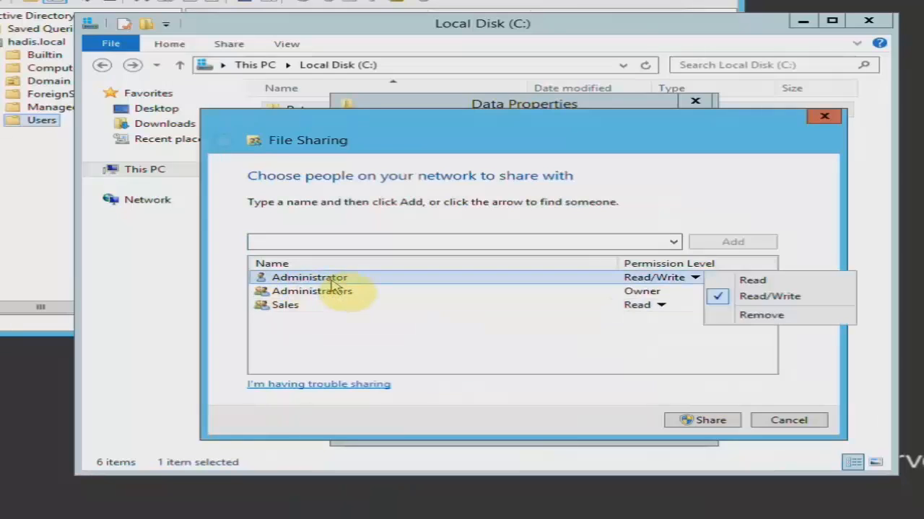
{"action": "left_click", "coordinate": [341, 291]}
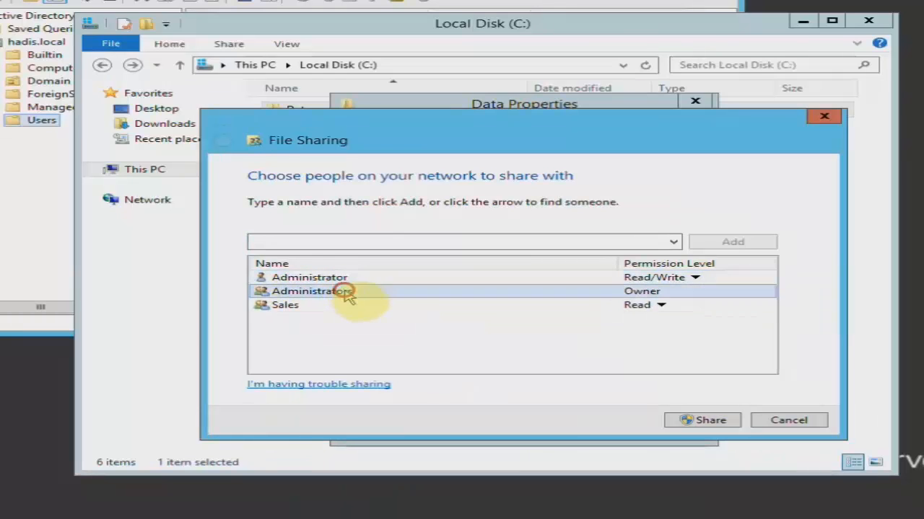
{"action": "left_click", "coordinate": [288, 307]}
{"action": "left_click", "coordinate": [317, 326]}
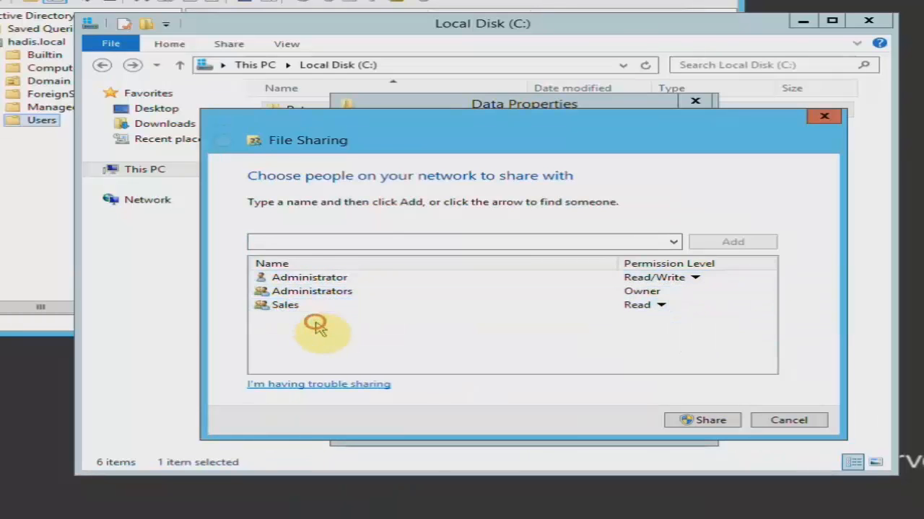
{"action": "left_click", "coordinate": [277, 310]}
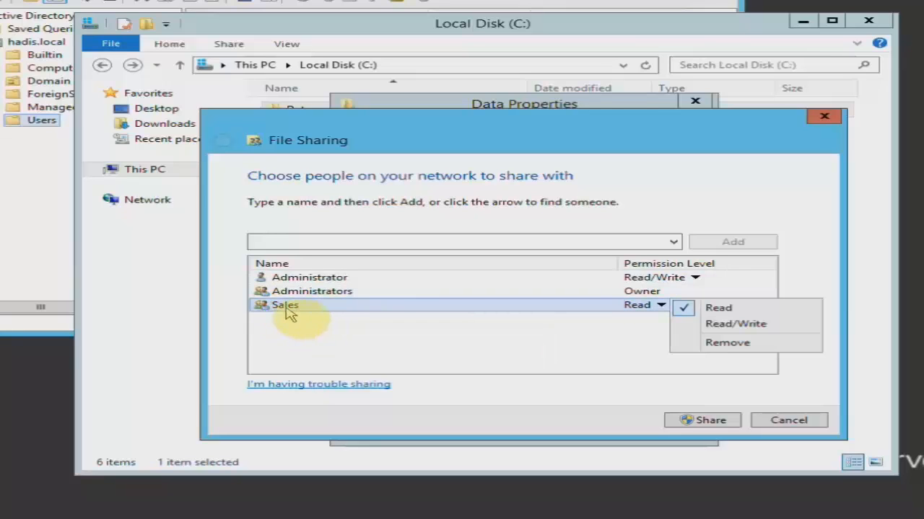
{"action": "left_click", "coordinate": [536, 345]}
{"action": "left_click", "coordinate": [658, 306]}
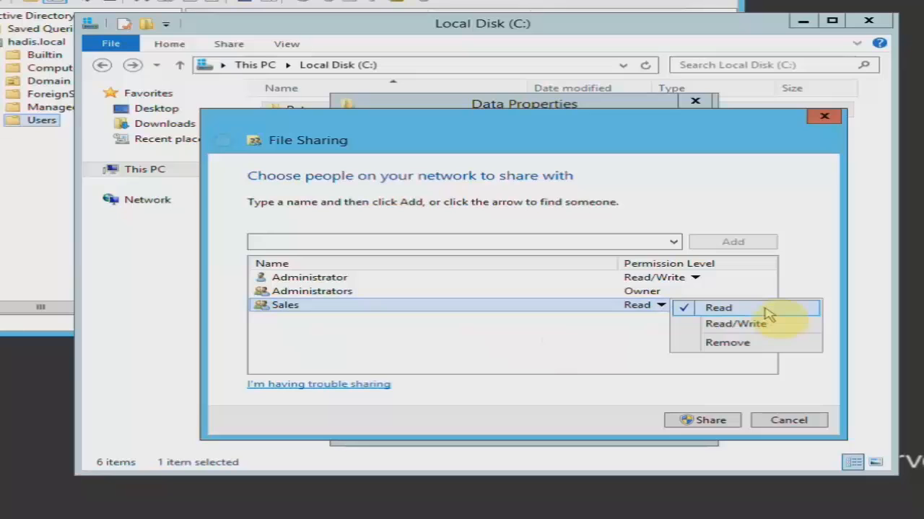
{"action": "left_click", "coordinate": [766, 311]}
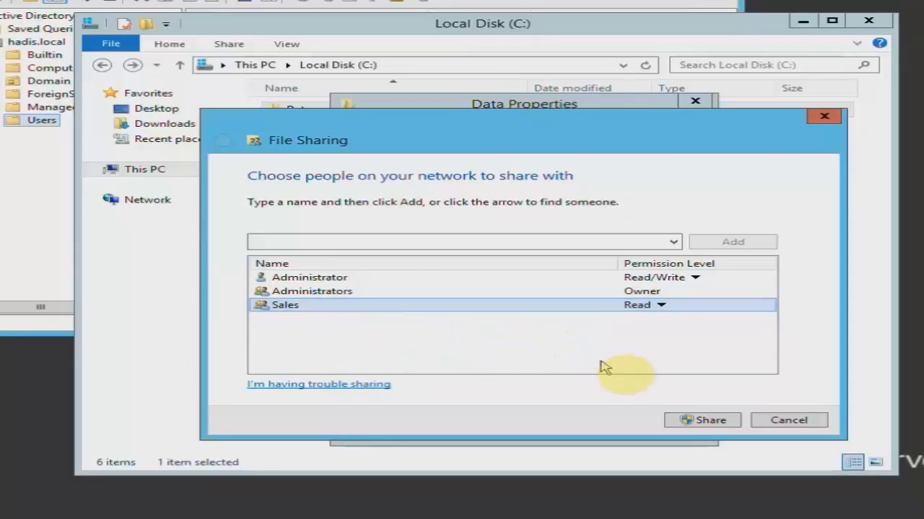
{"action": "left_click", "coordinate": [693, 420]}
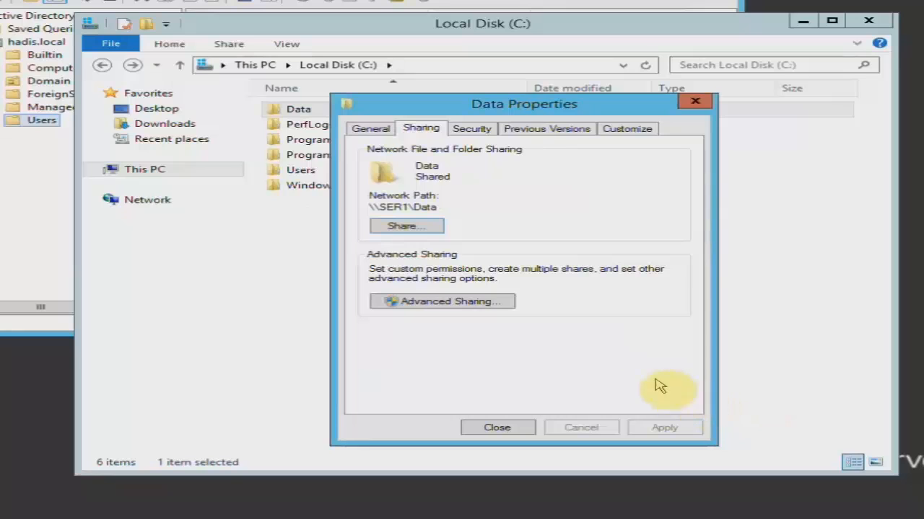
- Check Advanced Sharing permissions (Everyone Full Control), close all Data dialogs, and refresh drive C:
{"action": "left_click", "coordinate": [447, 303]}
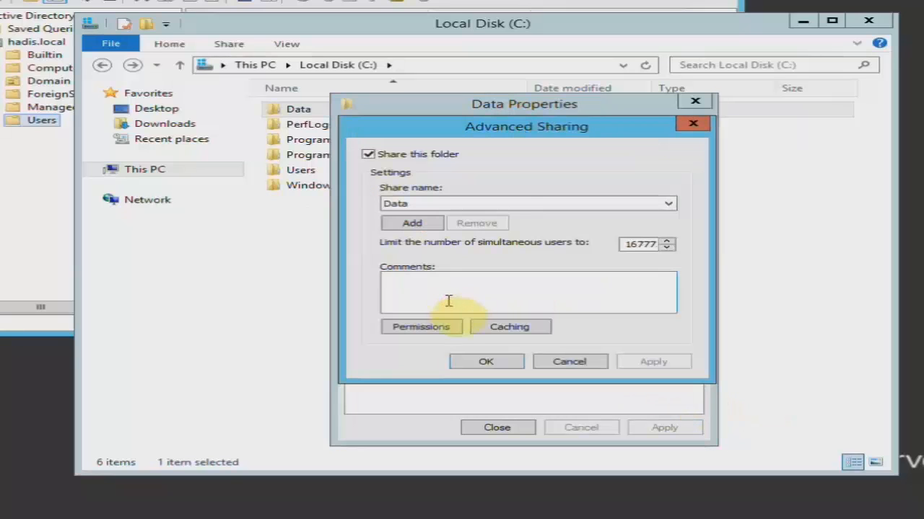
{"action": "left_click", "coordinate": [433, 329]}
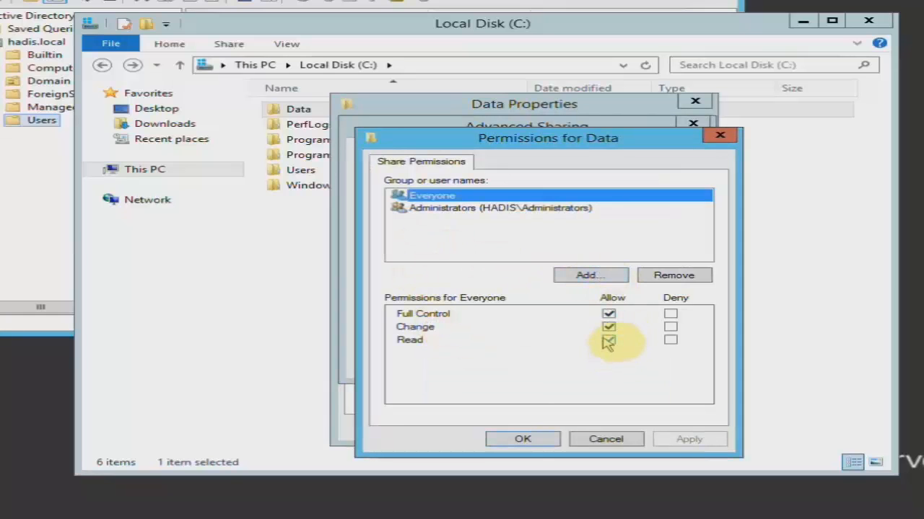
{"action": "left_click", "coordinate": [514, 441]}
{"action": "left_click", "coordinate": [503, 367]}
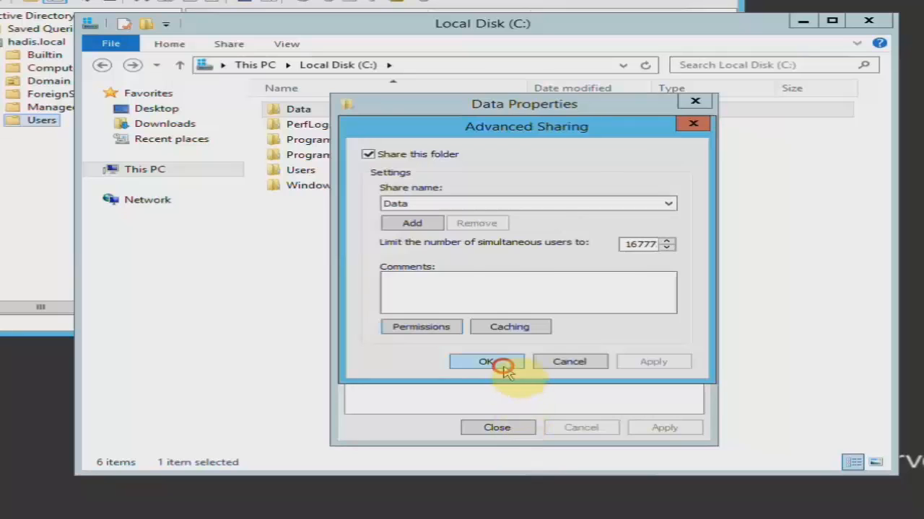
{"action": "left_click", "coordinate": [500, 424]}
{"action": "right_click", "coordinate": [412, 264]}
{"action": "left_click", "coordinate": [430, 319]}
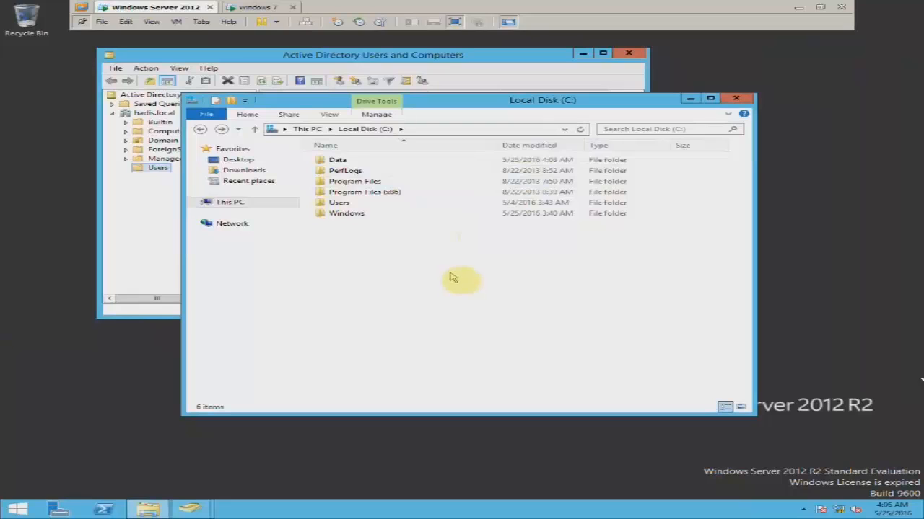
- Deselect the Data folder and bring up the Windows 7 virtual machine's desktop
{"action": "left_click", "coordinate": [337, 164]}
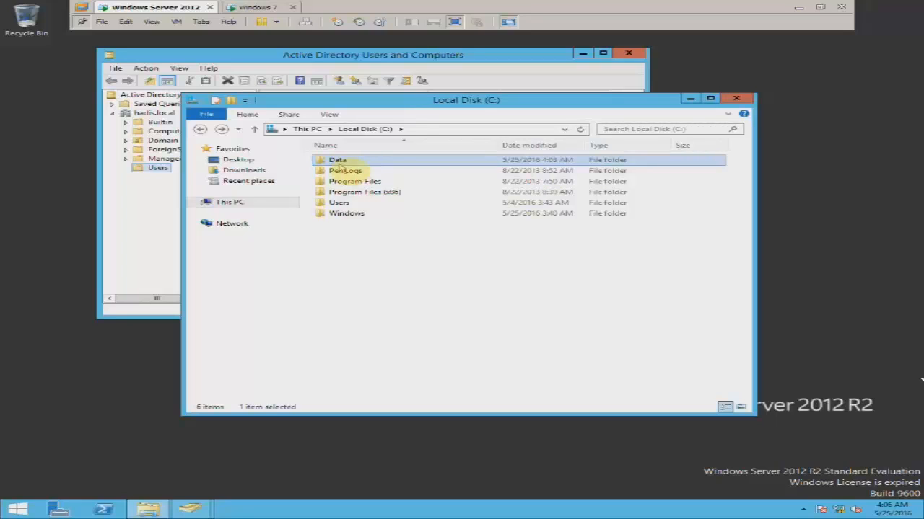
{"action": "left_click", "coordinate": [478, 293]}
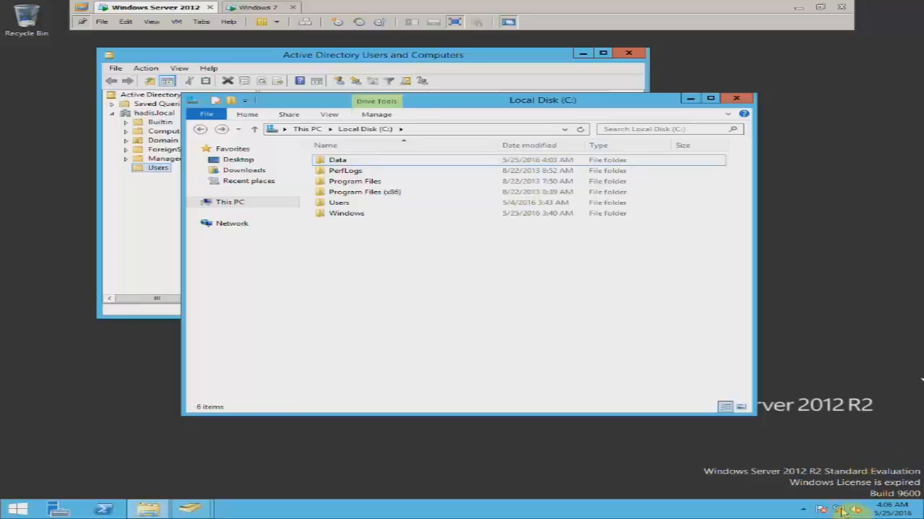
{"action": "mouse_move", "coordinate": [842, 511]}
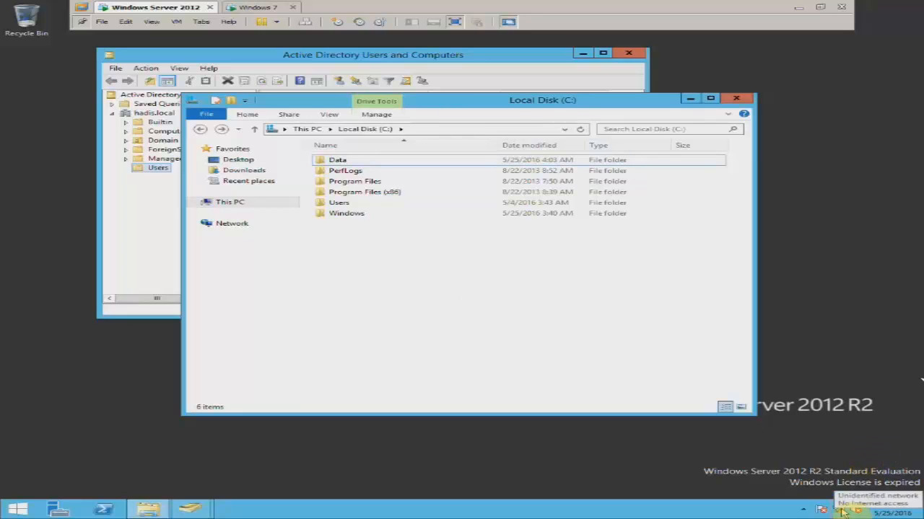
{"action": "left_click", "coordinate": [260, 8]}
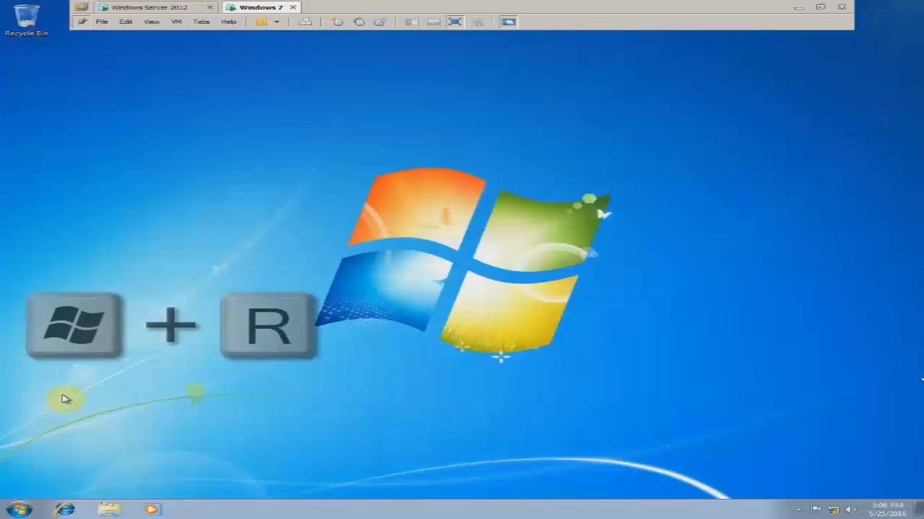
- Run \\10.0.0.10 on the client to list the server's shared folders
{"action": "key", "text": "super+r"}
{"action": "left_click_drag", "start_coordinate": [135, 396], "coordinate": [154, 375]}
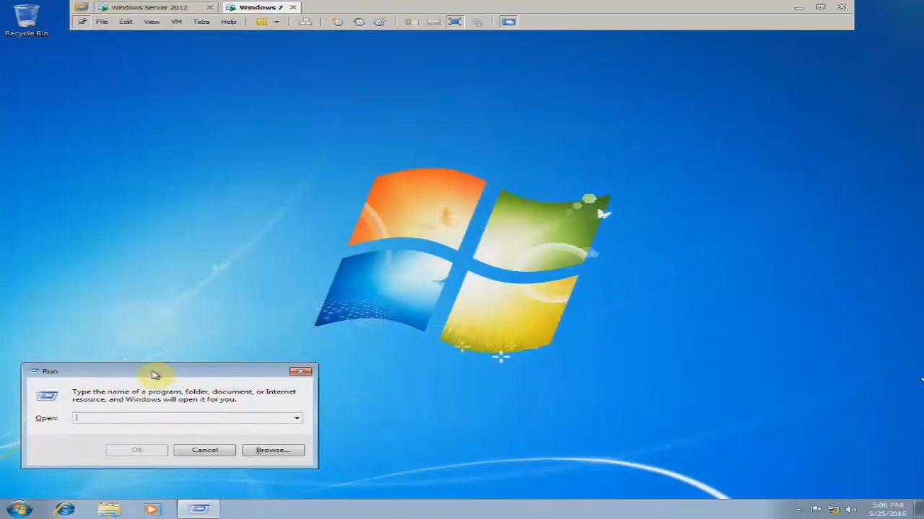
{"action": "type", "text": "\\\\10.0.0.10"}
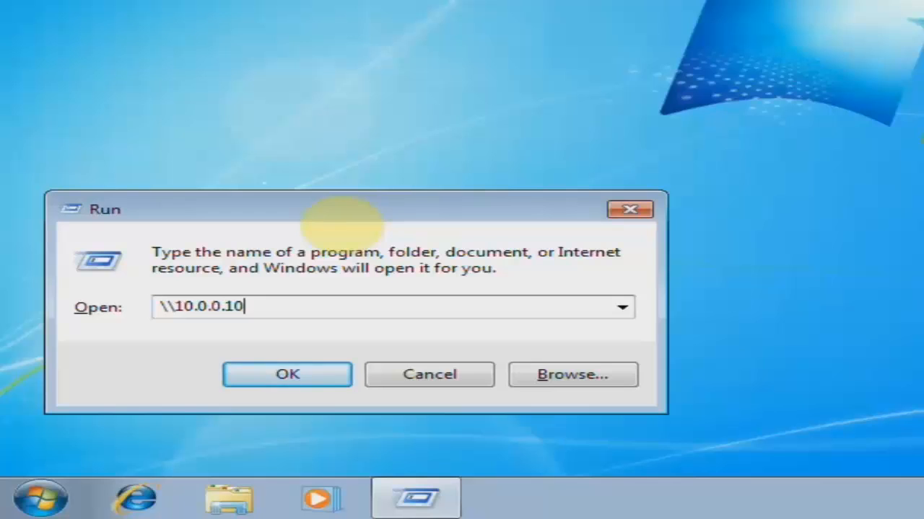
{"action": "key", "text": "Return"}
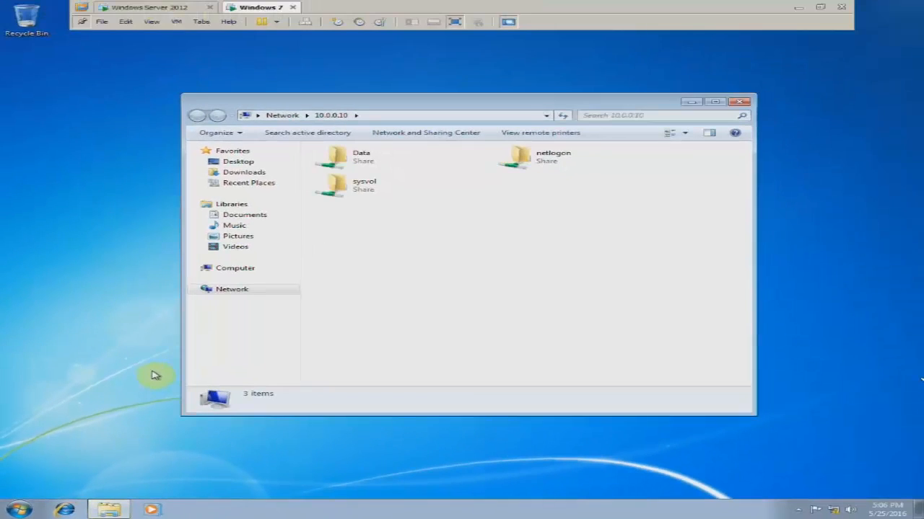
- Refresh the share list and open the Data share to reveal its Check folder
{"action": "left_click", "coordinate": [389, 186]}
{"action": "left_click", "coordinate": [544, 164]}
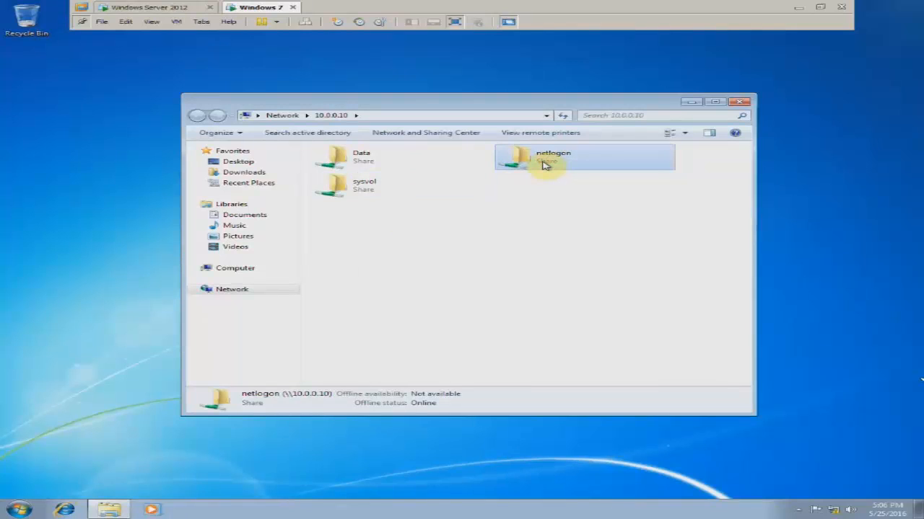
{"action": "left_click", "coordinate": [423, 185]}
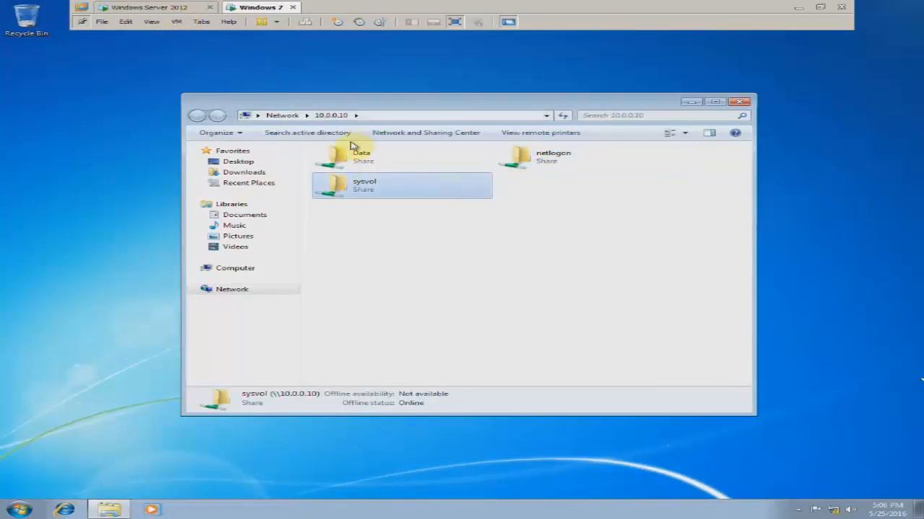
{"action": "left_click", "coordinate": [532, 169]}
{"action": "left_click", "coordinate": [464, 185]}
{"action": "left_click", "coordinate": [484, 226]}
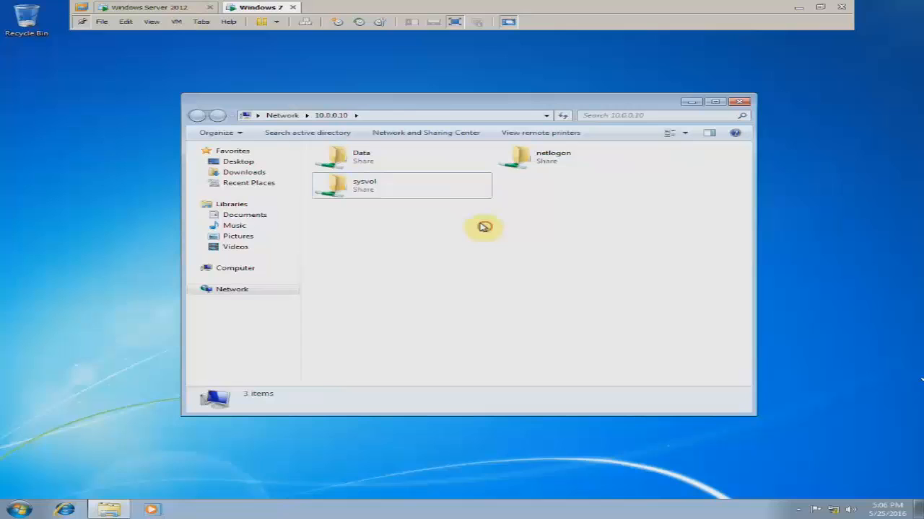
{"action": "left_click", "coordinate": [530, 173]}
{"action": "left_click", "coordinate": [464, 181]}
{"action": "left_click", "coordinate": [462, 229]}
{"action": "right_click", "coordinate": [465, 222]}
{"action": "left_click", "coordinate": [480, 261]}
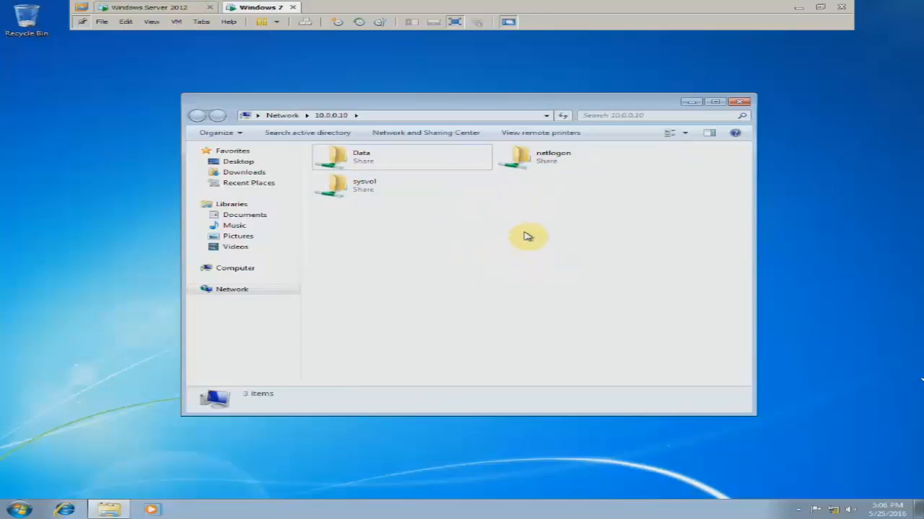
{"action": "left_click_drag", "start_coordinate": [379, 104], "coordinate": [383, 125]}
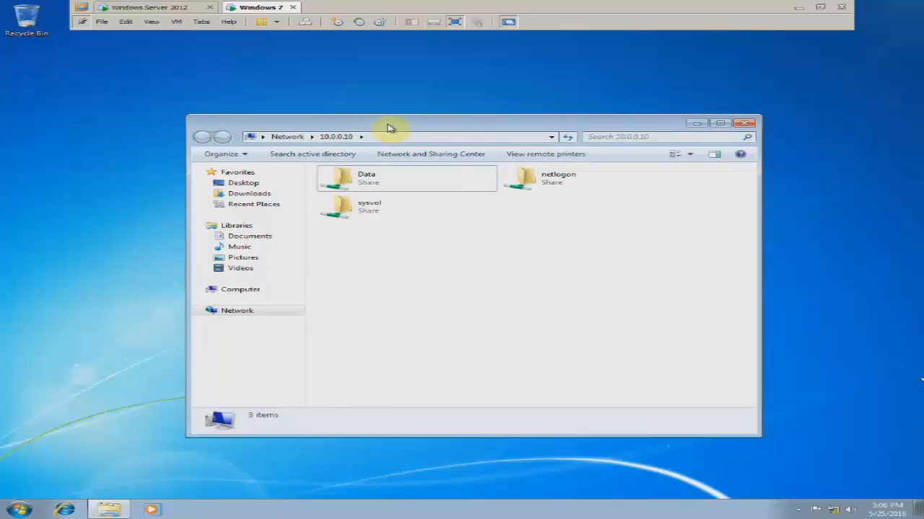
{"action": "left_click_drag", "start_coordinate": [387, 128], "coordinate": [384, 124]}
{"action": "double_click", "coordinate": [366, 180]}
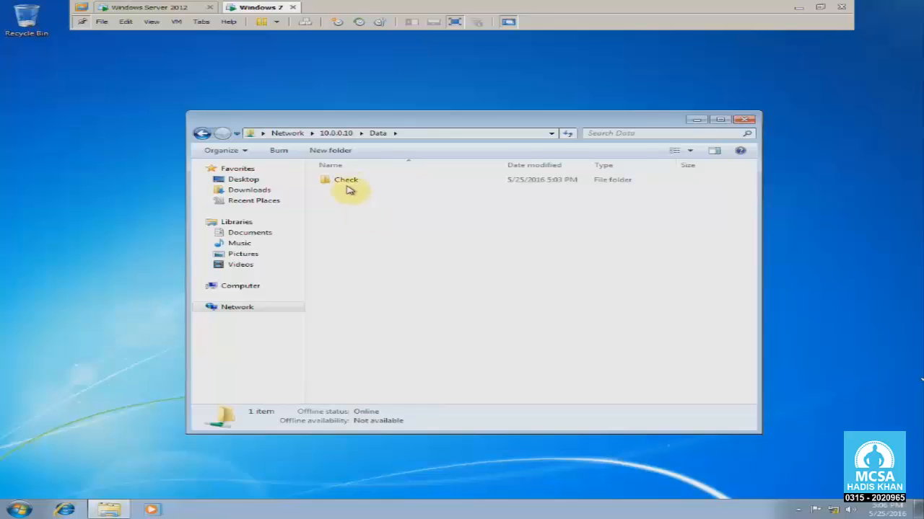
{"action": "mouse_move", "coordinate": [338, 122]}
{"action": "left_mouse_down"}
{"action": "mouse_move", "coordinate": [344, 127]}
{"action": "mouse_move", "coordinate": [322, 120]}
{"action": "left_mouse_up"}
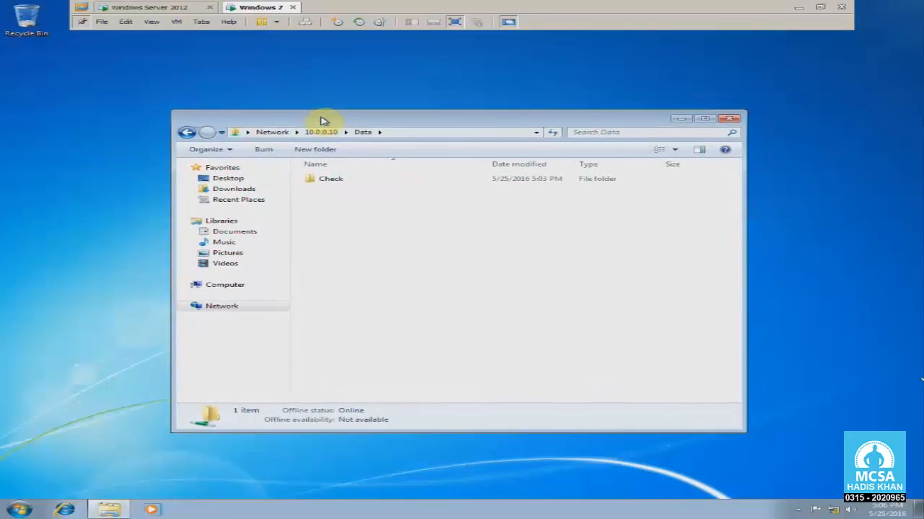
- Return to the Windows Server 2012 machine and bring up the Data folder's Properties
{"action": "left_click", "coordinate": [153, 7]}
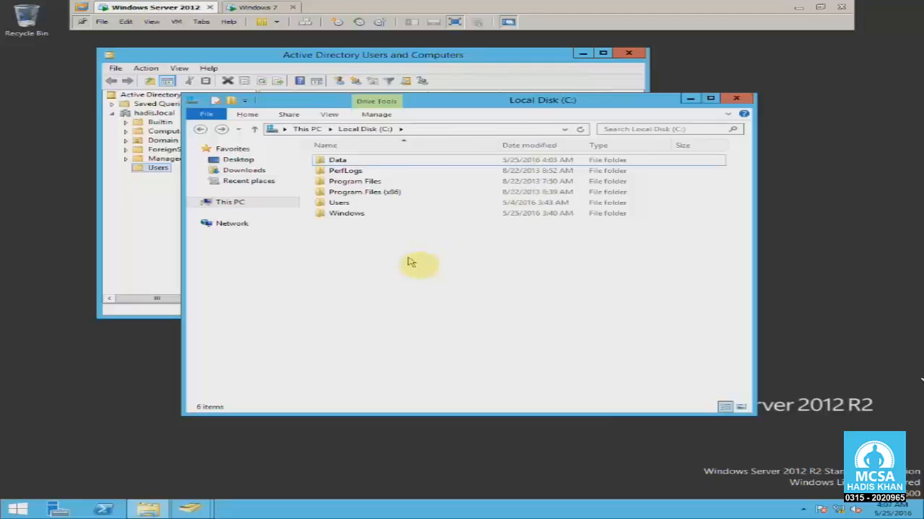
{"action": "left_click", "coordinate": [265, 8]}
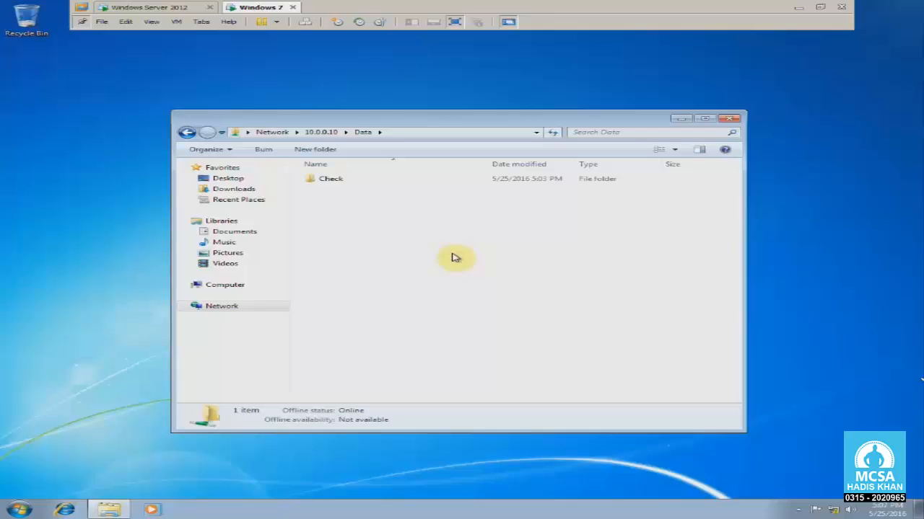
{"action": "left_click", "coordinate": [151, 6]}
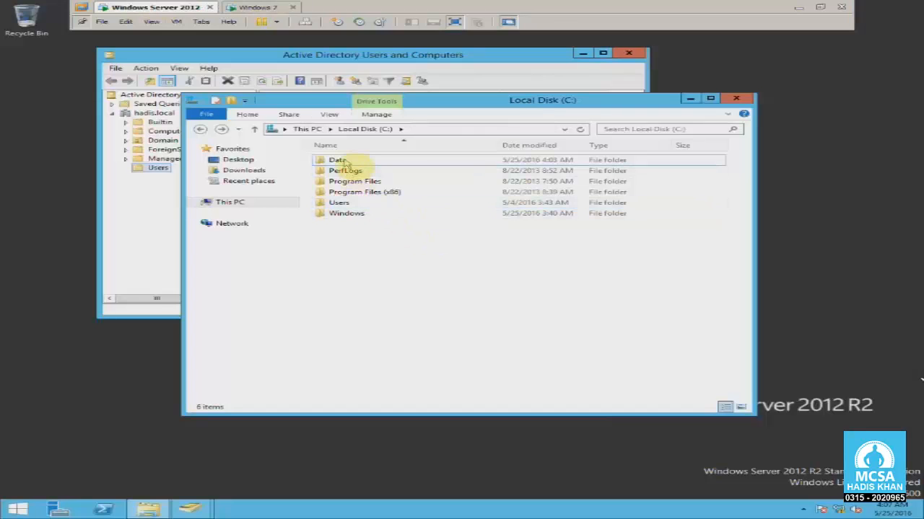
{"action": "right_click", "coordinate": [340, 160]}
- Show the Data folder's Security tab and select the Sales group
{"action": "left_click", "coordinate": [411, 309]}
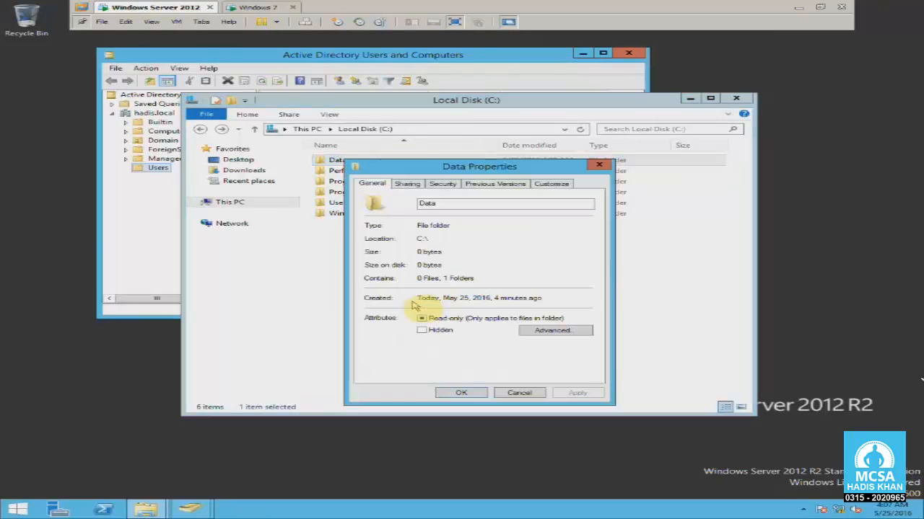
{"action": "left_click", "coordinate": [406, 184]}
{"action": "left_click", "coordinate": [443, 184]}
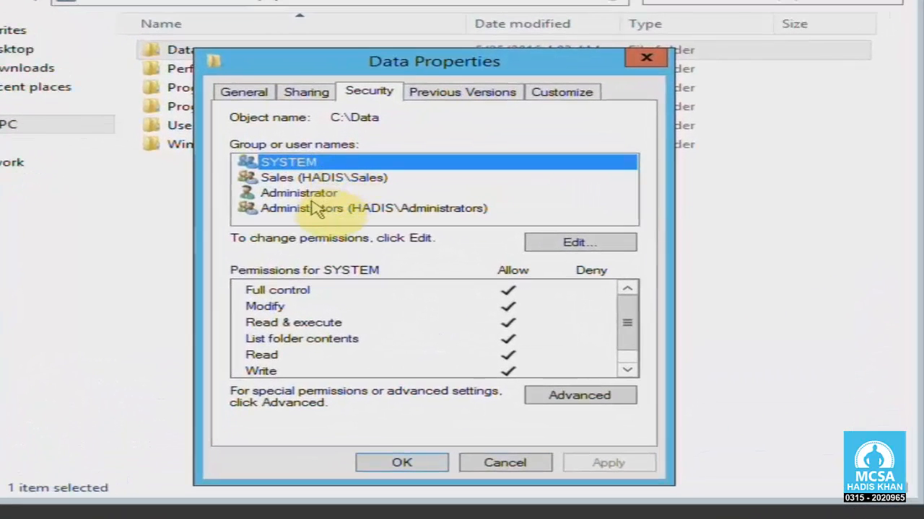
{"action": "left_click", "coordinate": [299, 193]}
{"action": "left_click", "coordinate": [310, 208]}
{"action": "left_click", "coordinate": [258, 179]}
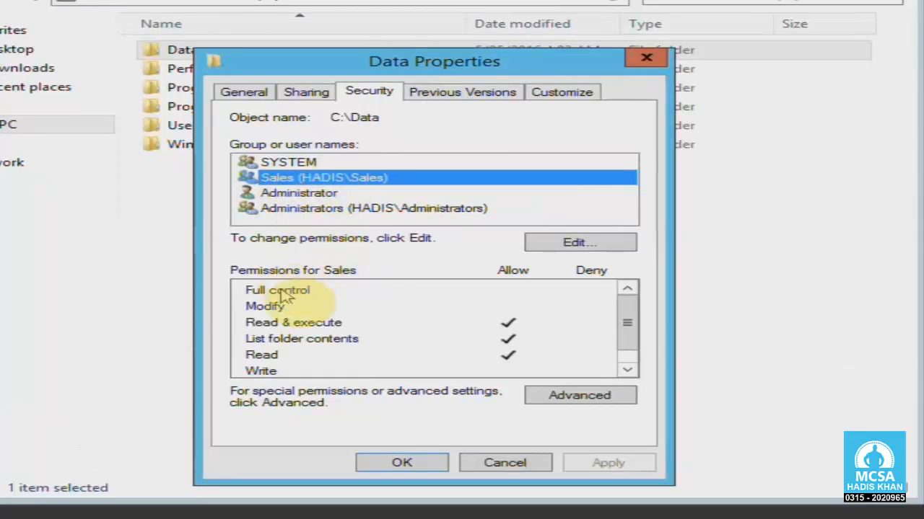
- Review Sales's permissions (only Read & execute, List folder contents, Read allowed), then close without changes
{"action": "left_click", "coordinate": [321, 327]}
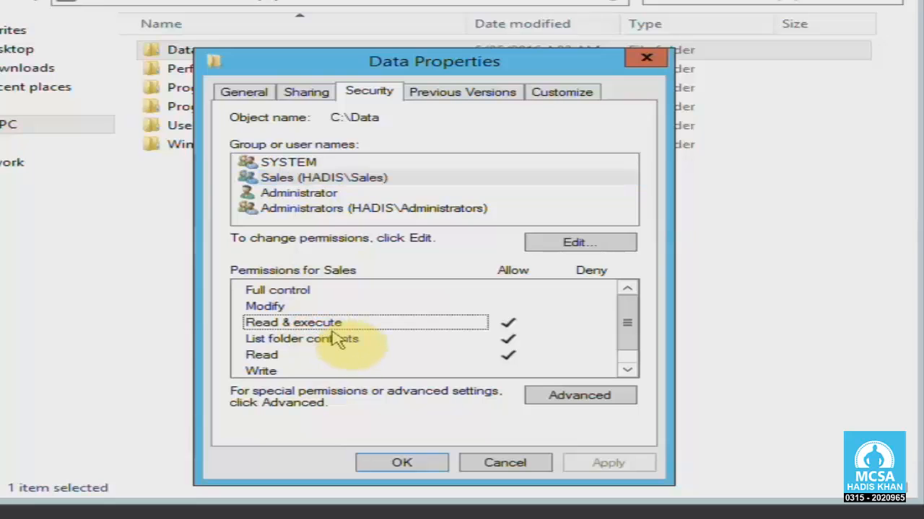
{"action": "left_click", "coordinate": [365, 341]}
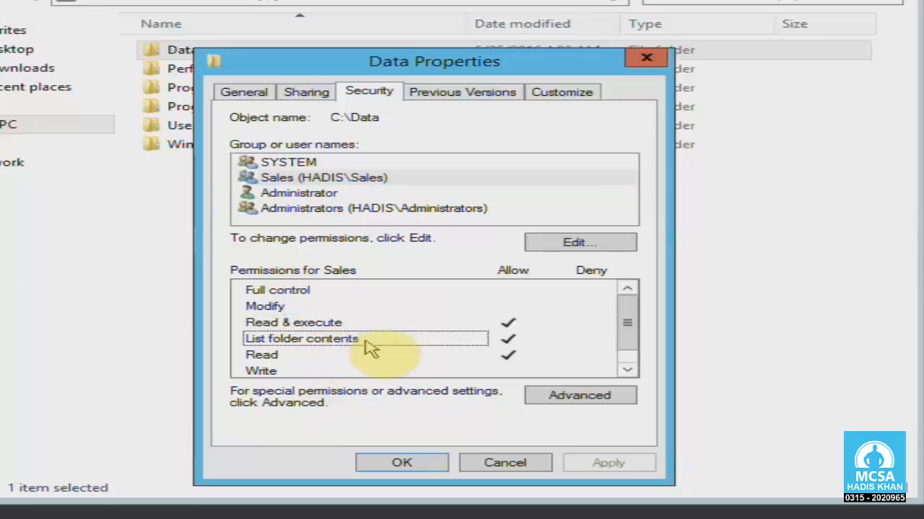
{"action": "left_click", "coordinate": [274, 353]}
{"action": "left_click_drag", "start_coordinate": [619, 330], "coordinate": [359, 381]}
{"action": "left_click", "coordinate": [298, 291]}
{"action": "left_click", "coordinate": [252, 309]}
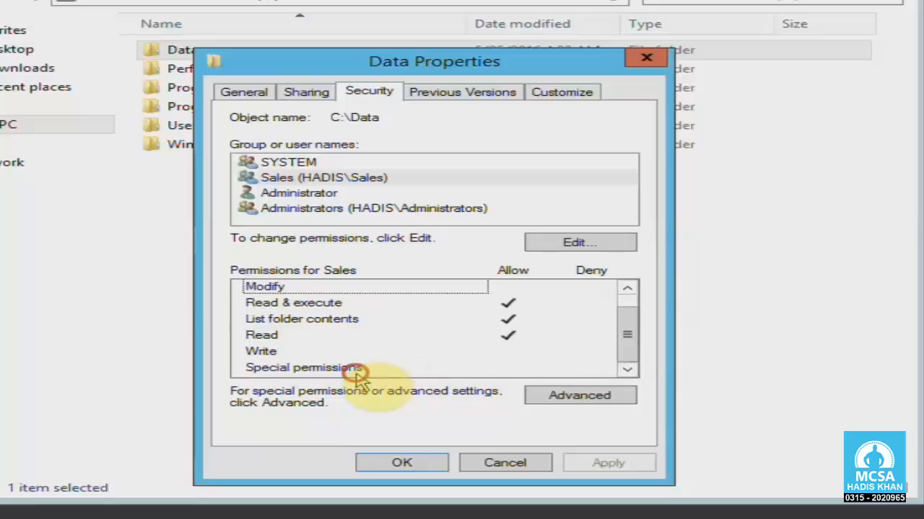
{"action": "left_click", "coordinate": [355, 370]}
{"action": "left_click", "coordinate": [294, 351]}
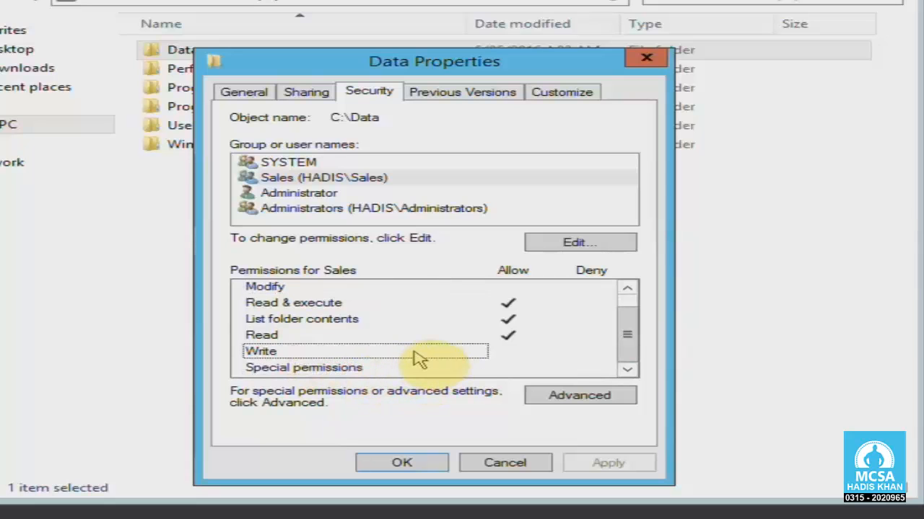
{"action": "left_click", "coordinate": [483, 460]}
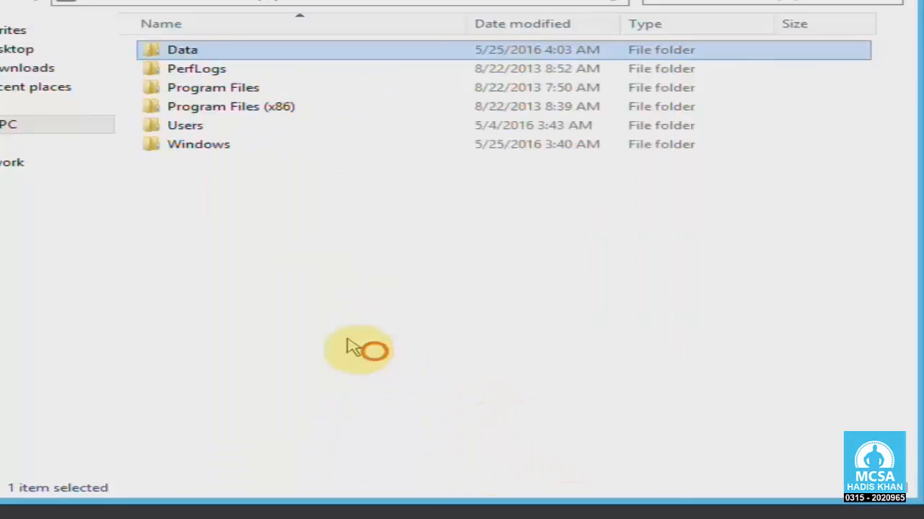
- On the Windows 7 client, try making a new folder in Data; access is denied
{"action": "left_click", "coordinate": [351, 348]}
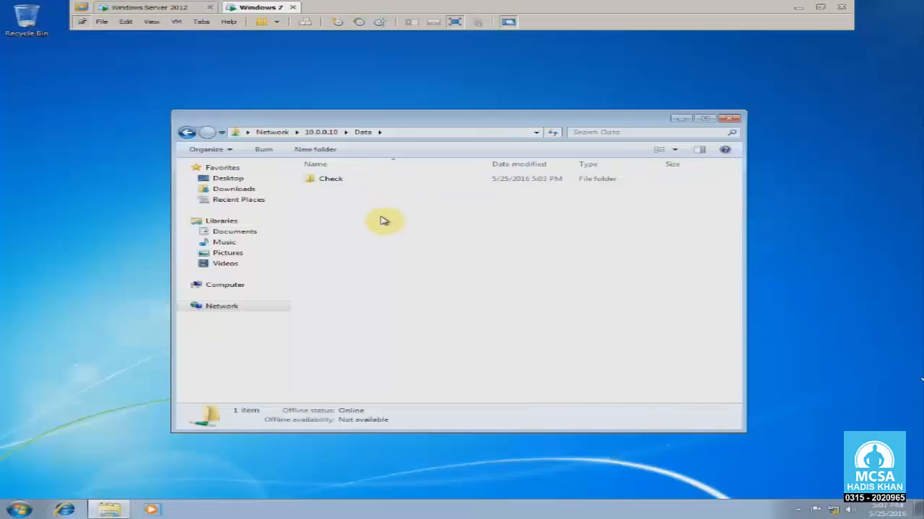
{"action": "right_click", "coordinate": [353, 229]}
{"action": "mouse_move", "coordinate": [412, 325]}
{"action": "left_click", "coordinate": [520, 326]}
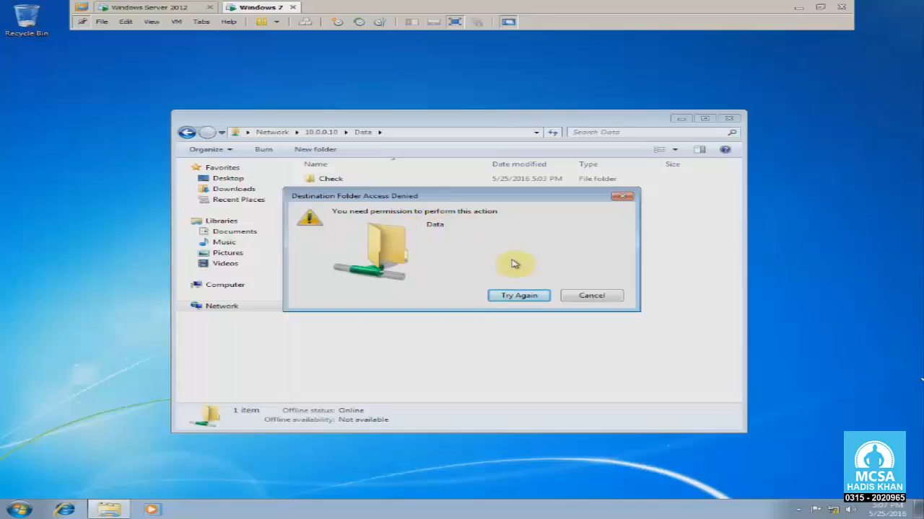
{"action": "left_click", "coordinate": [593, 295]}
- Try deleting the Check folder with the Delete key and the context menu; access is denied
{"action": "left_click", "coordinate": [348, 185]}
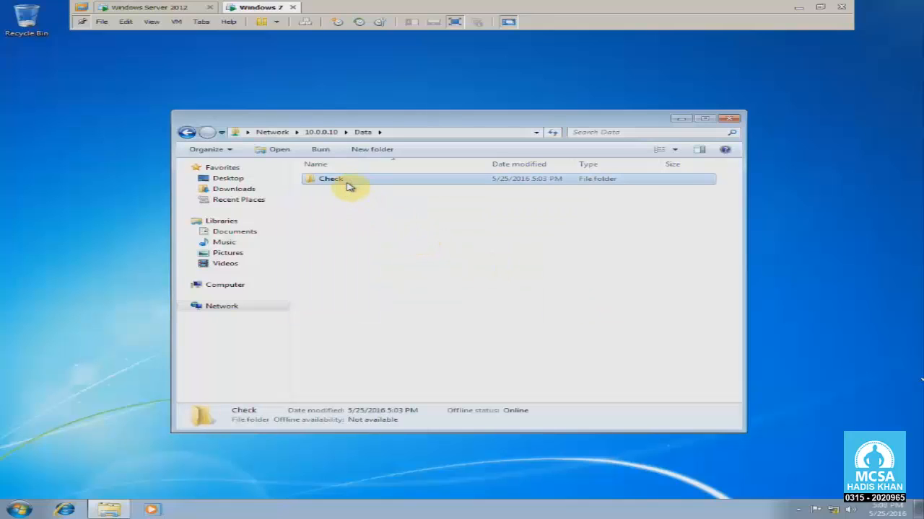
{"action": "key", "text": "Delete"}
{"action": "left_click", "coordinate": [589, 297]}
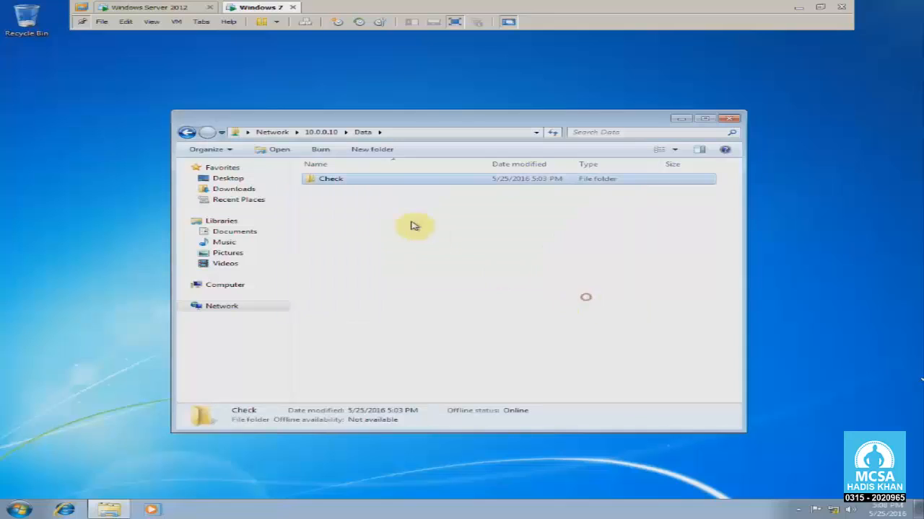
{"action": "right_click", "coordinate": [340, 187]}
{"action": "left_click", "coordinate": [397, 292]}
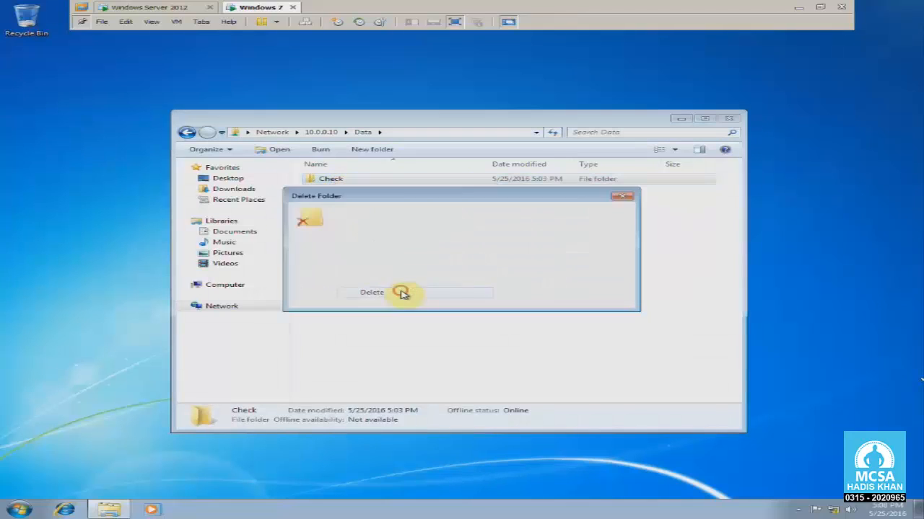
{"action": "left_click", "coordinate": [503, 295]}
{"action": "left_click_drag", "start_coordinate": [381, 189], "coordinate": [404, 218]}
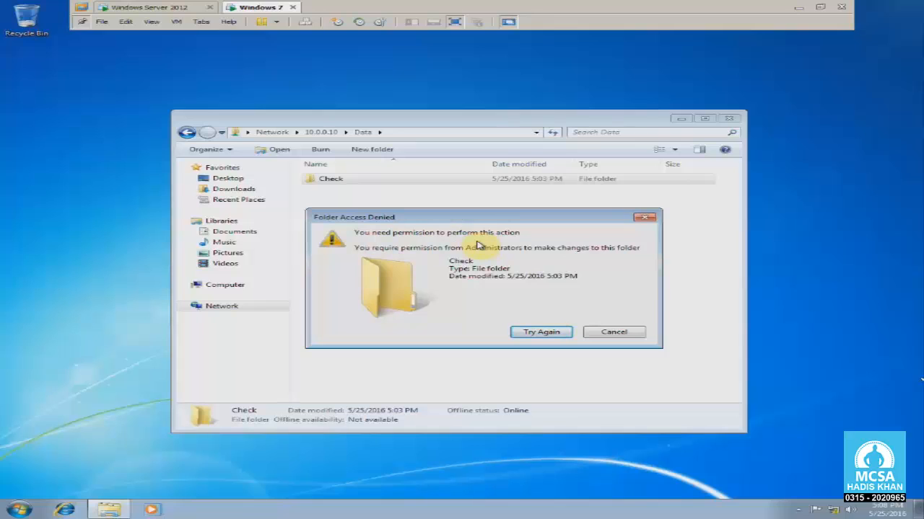
{"action": "left_click", "coordinate": [614, 334]}
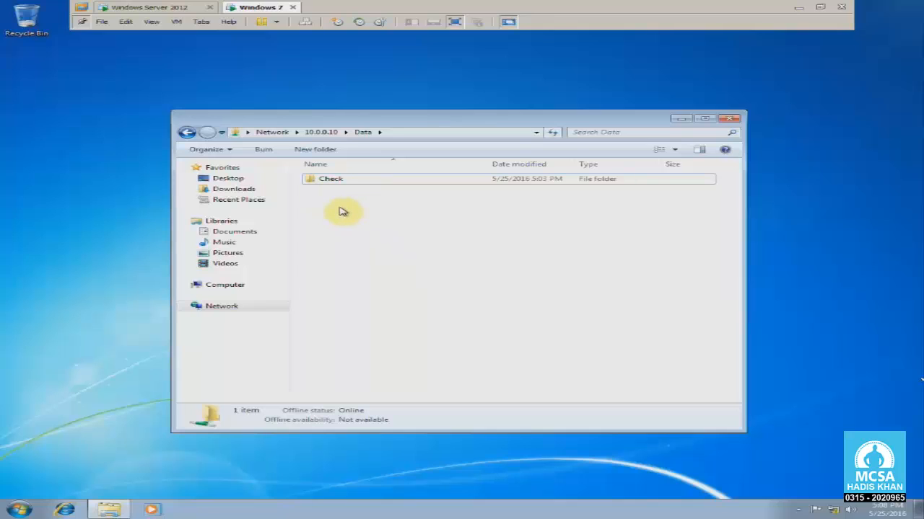
- Refresh the Data listing and retry New > Folder, which is denied again, then return to the server
{"action": "left_click_drag", "start_coordinate": [340, 192], "coordinate": [377, 233]}
{"action": "right_click", "coordinate": [343, 208]}
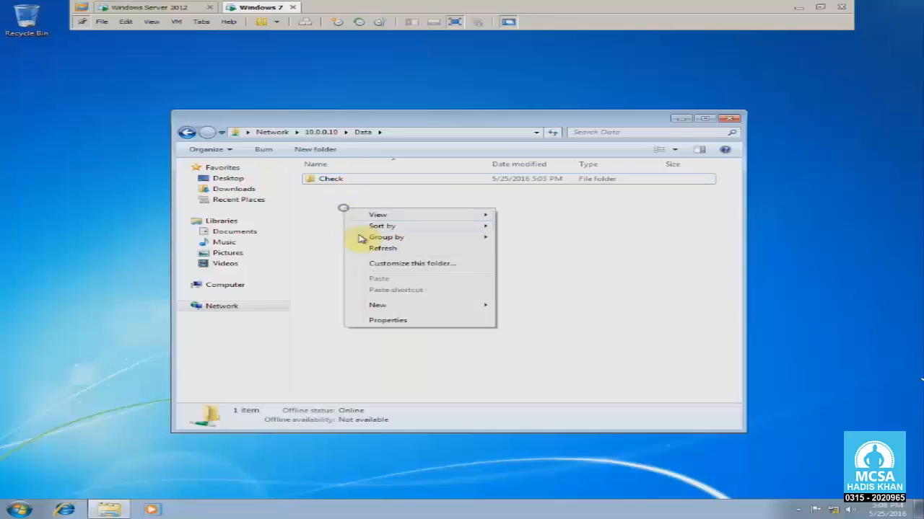
{"action": "left_click", "coordinate": [362, 246]}
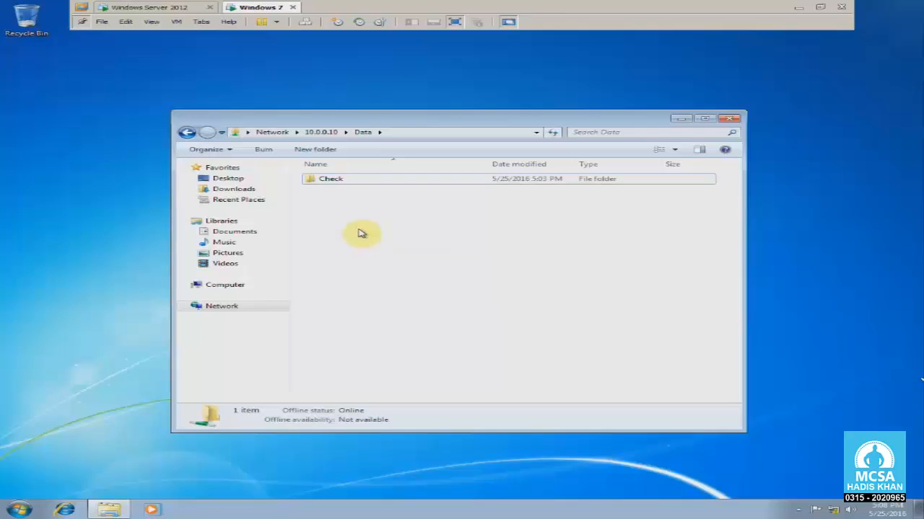
{"action": "right_click", "coordinate": [359, 213]}
{"action": "mouse_move", "coordinate": [409, 310]}
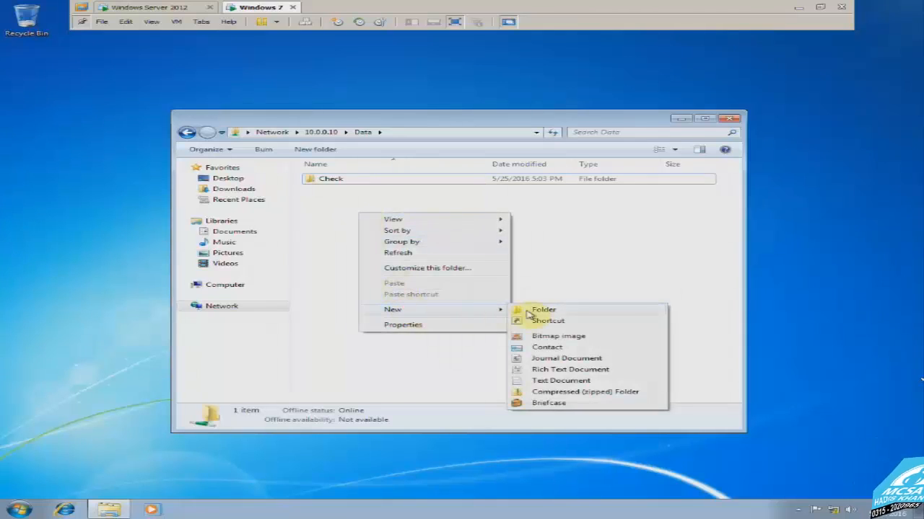
{"action": "left_click", "coordinate": [543, 304]}
{"action": "left_click", "coordinate": [588, 296]}
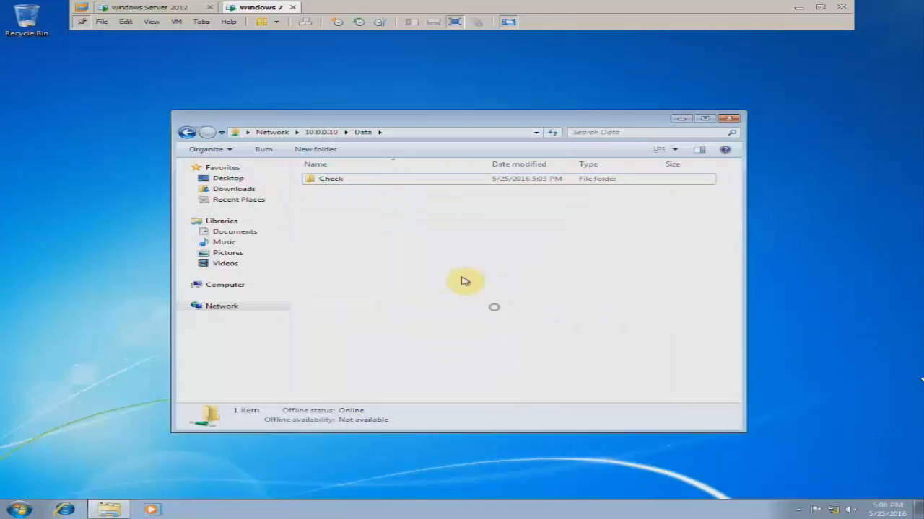
{"action": "left_click", "coordinate": [180, 10]}
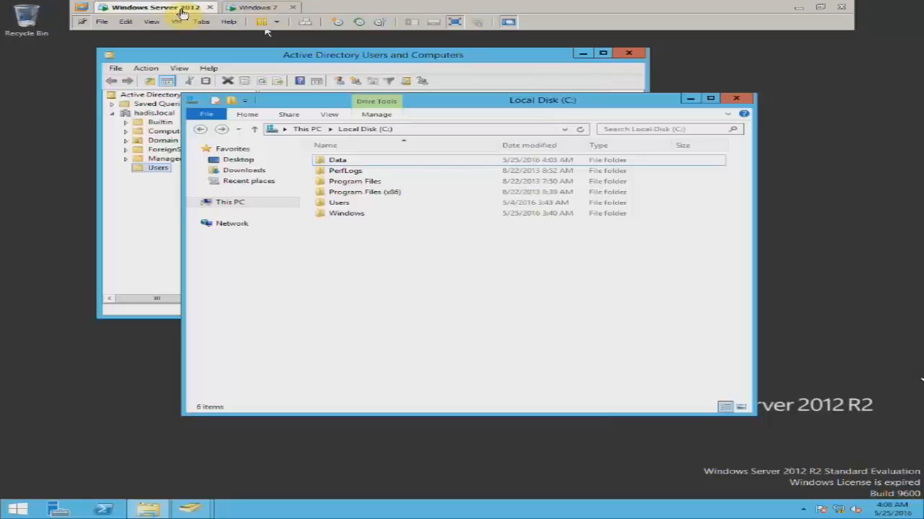
- On the server, open the Data folder's Security properties and select Sales
{"action": "right_click", "coordinate": [349, 163]}
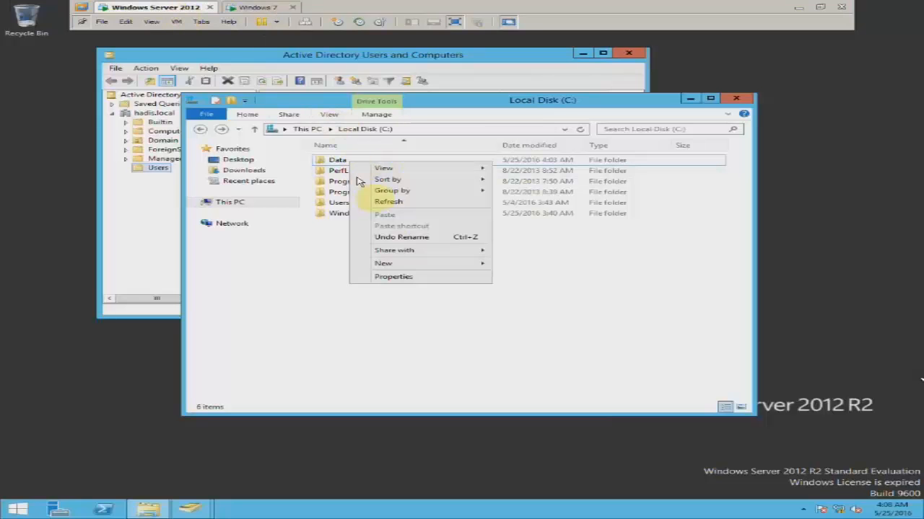
{"action": "left_click", "coordinate": [403, 276]}
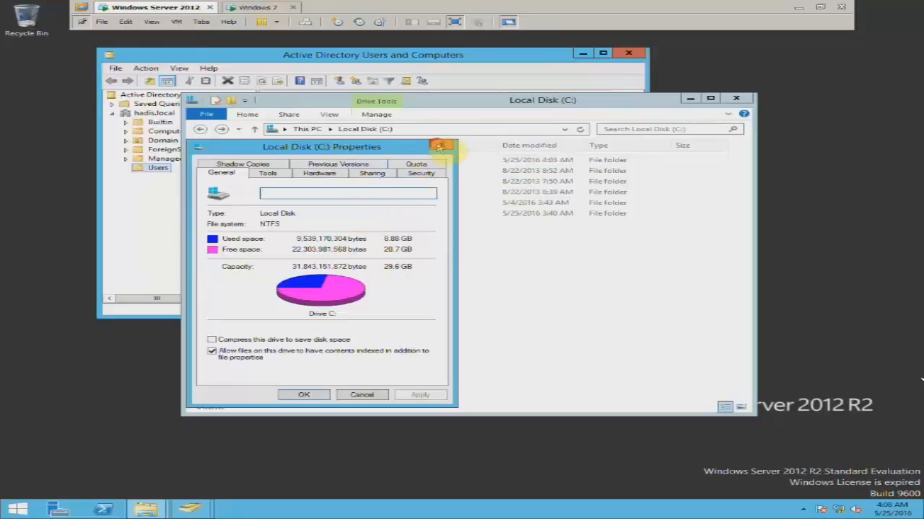
{"action": "left_click", "coordinate": [442, 145]}
{"action": "right_click", "coordinate": [338, 161]}
{"action": "left_click", "coordinate": [400, 310]}
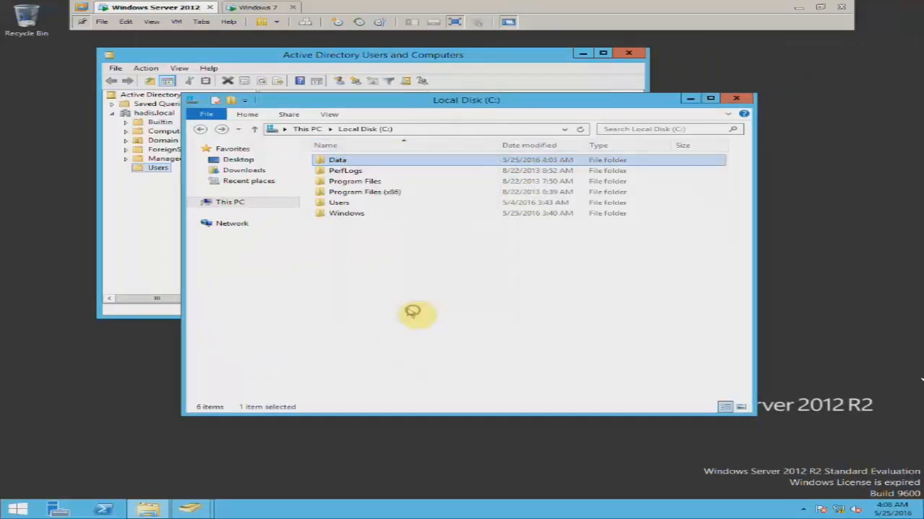
{"action": "left_click", "coordinate": [441, 188]}
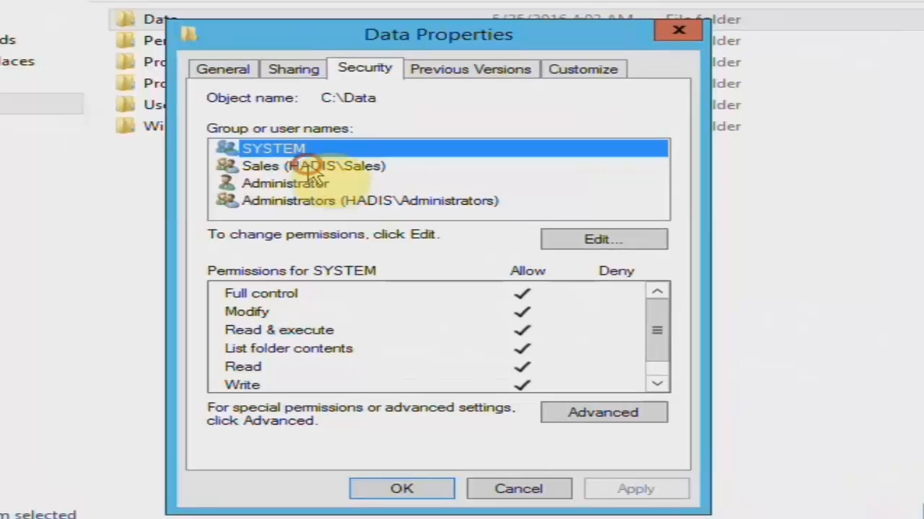
{"action": "left_click", "coordinate": [385, 214]}
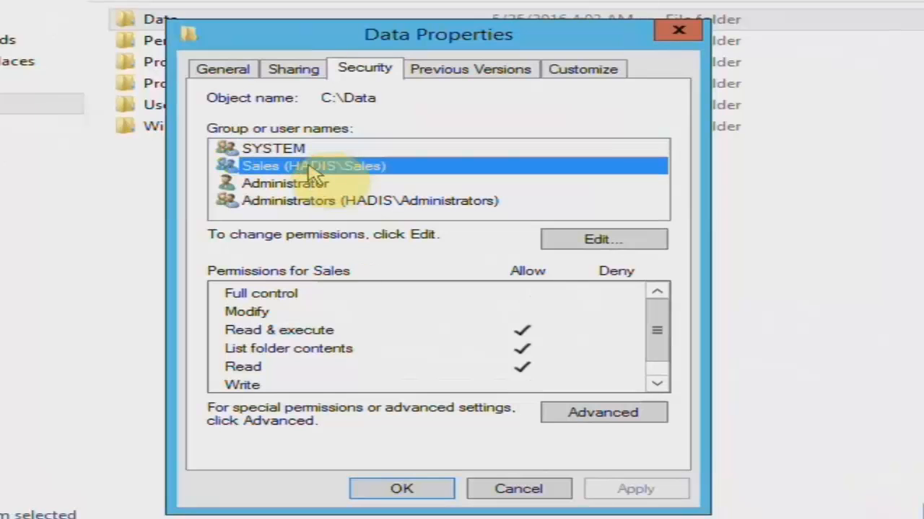
- In the permissions editor, allow Write for Sales, apply, and close both dialogs
{"action": "left_click", "coordinate": [599, 241]}
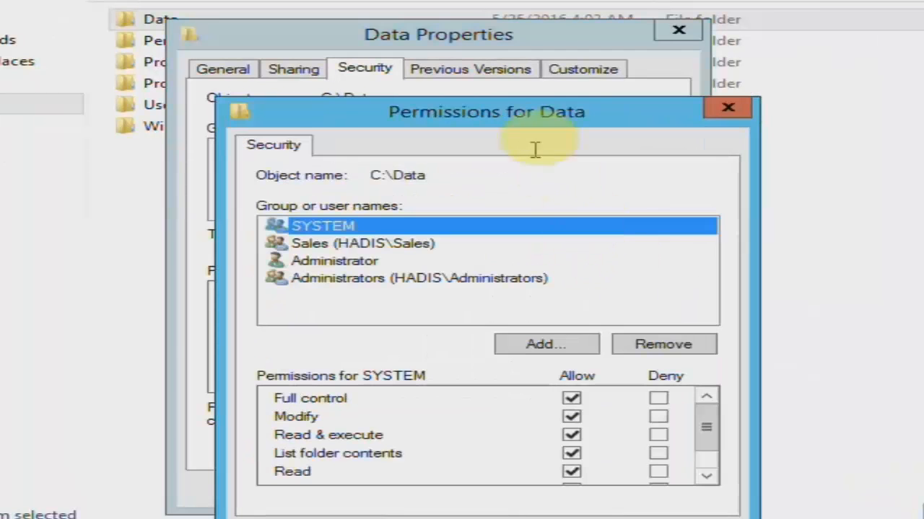
{"action": "left_click_drag", "start_coordinate": [513, 114], "coordinate": [547, 70]}
{"action": "left_click", "coordinate": [364, 185]}
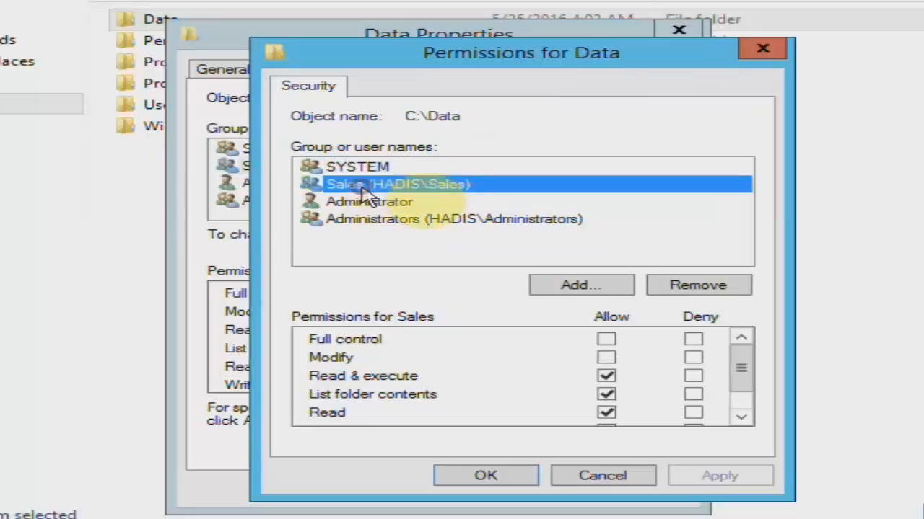
{"action": "left_click_drag", "start_coordinate": [749, 375], "coordinate": [750, 396]}
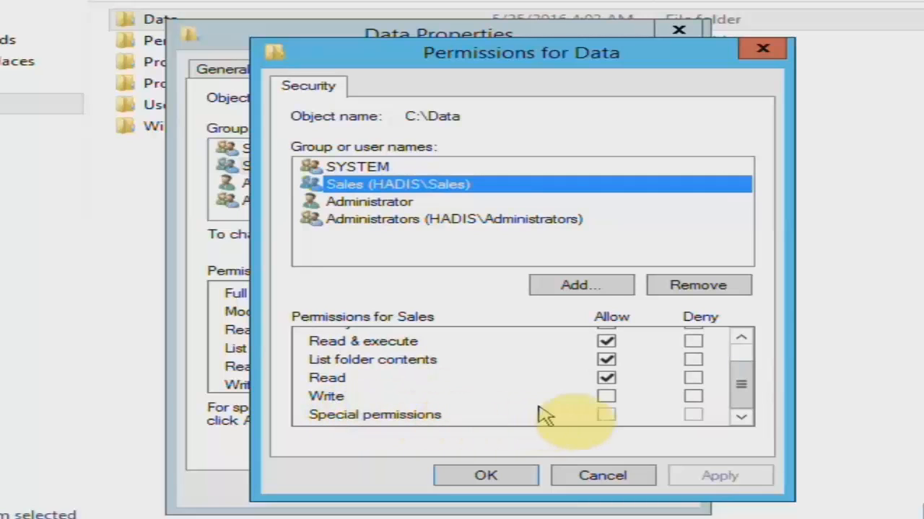
{"action": "left_click", "coordinate": [606, 396]}
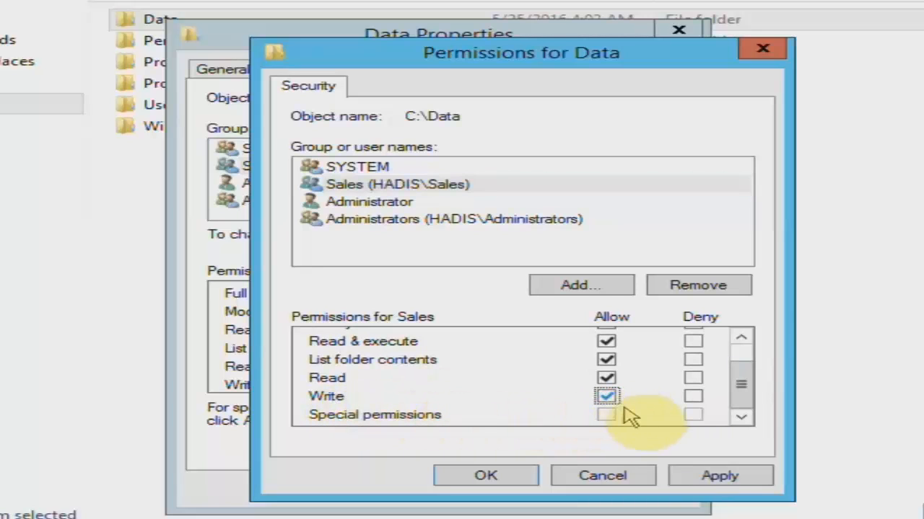
{"action": "left_click", "coordinate": [703, 476]}
{"action": "left_click_drag", "start_coordinate": [742, 391], "coordinate": [722, 401]}
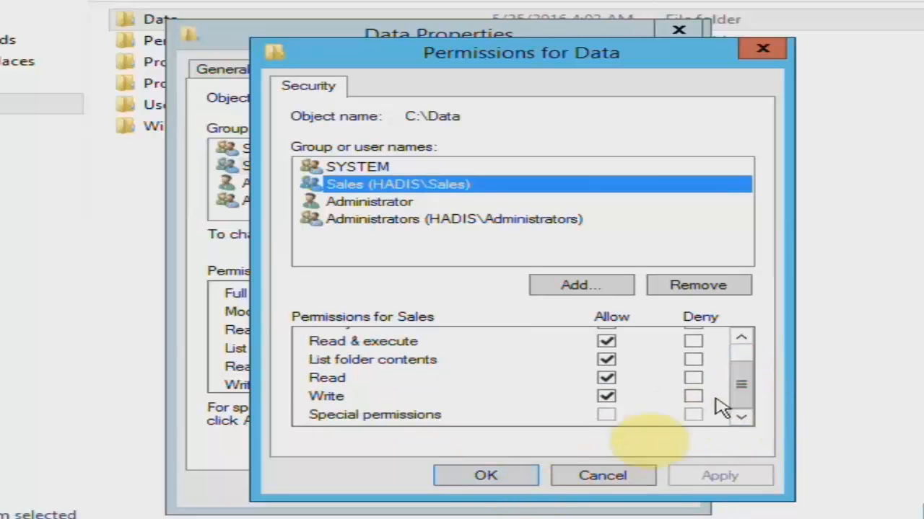
{"action": "left_click", "coordinate": [488, 472]}
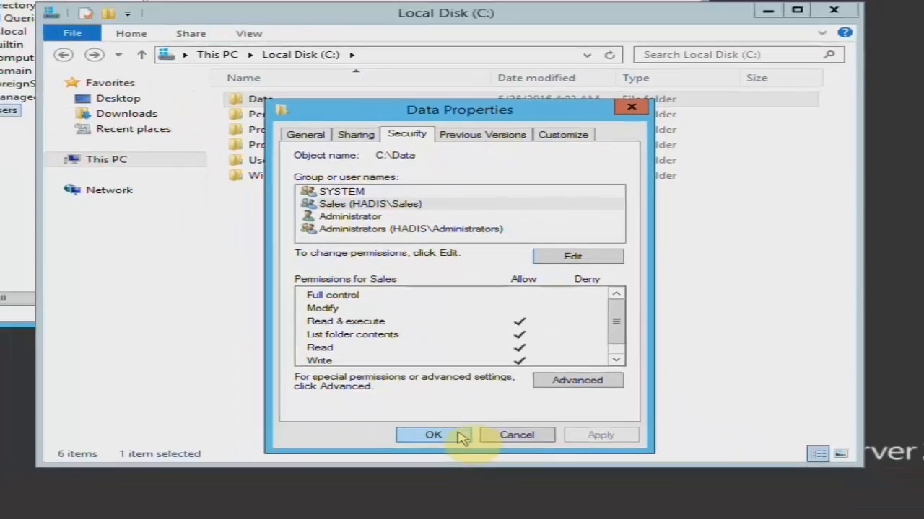
{"action": "left_click", "coordinate": [447, 488]}
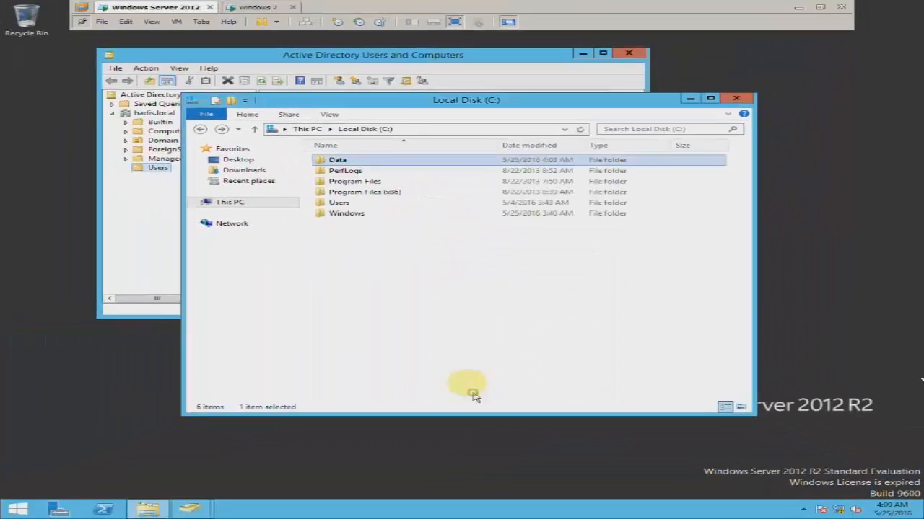
- On Windows 7, create a new folder in Data; renaming is denied, leaving it as 'New folder'
{"action": "left_click", "coordinate": [253, 7]}
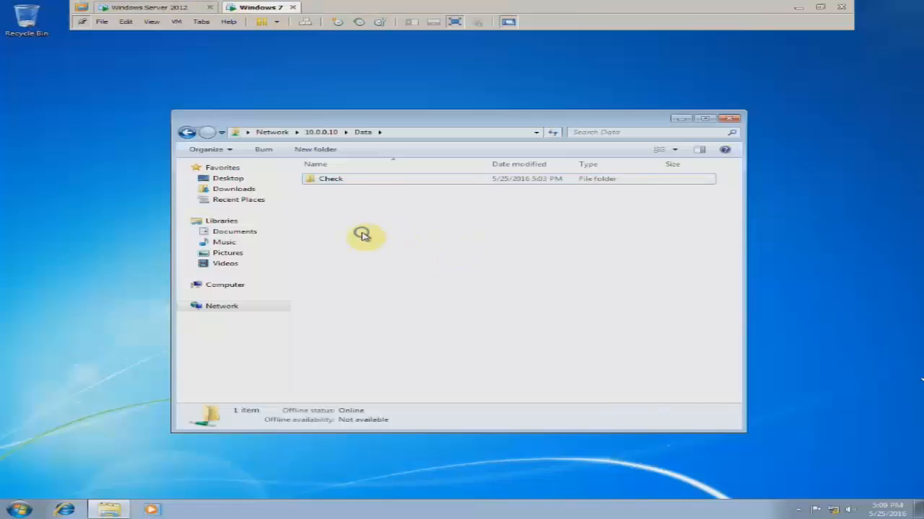
{"action": "right_click", "coordinate": [363, 235]}
{"action": "mouse_move", "coordinate": [408, 331]}
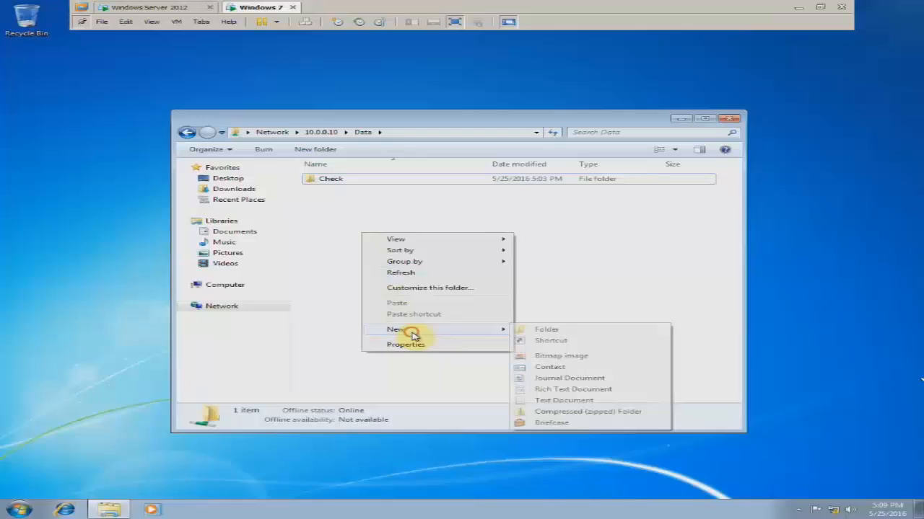
{"action": "left_click", "coordinate": [540, 331]}
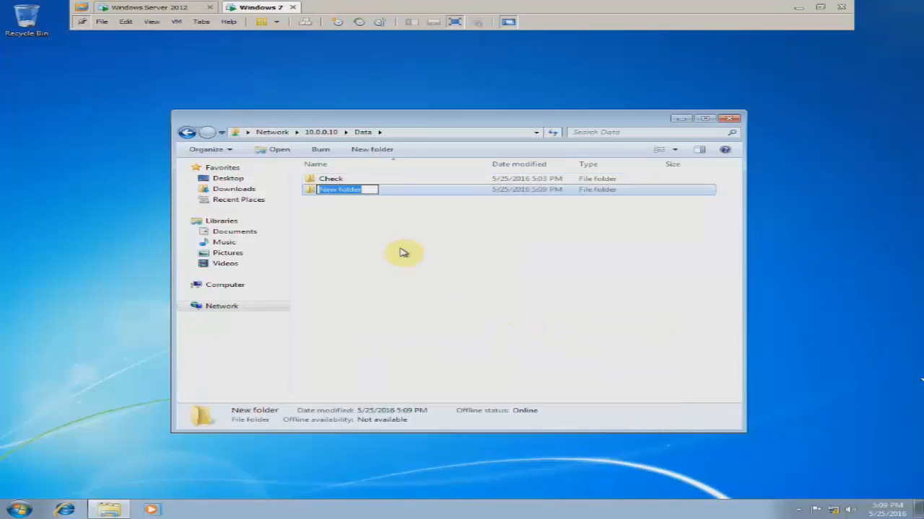
{"action": "key", "text": "Return"}
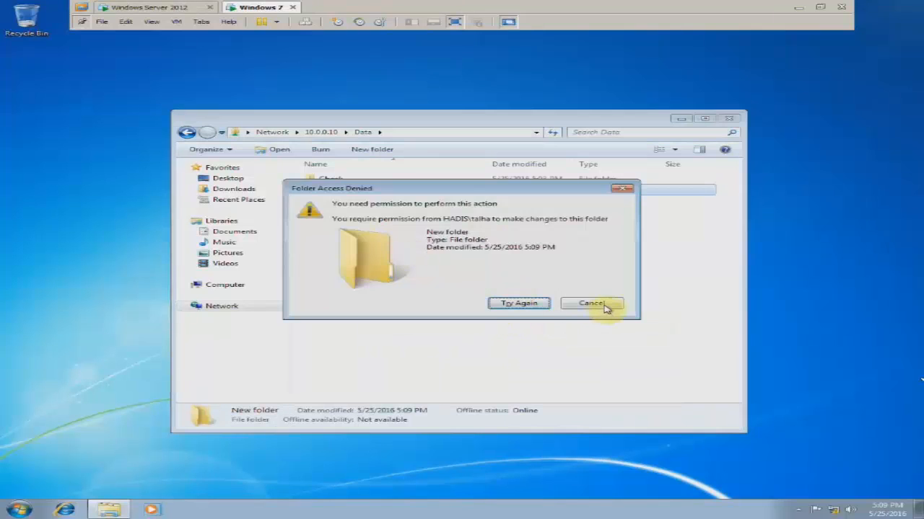
{"action": "left_click_drag", "start_coordinate": [525, 190], "coordinate": [543, 221]}
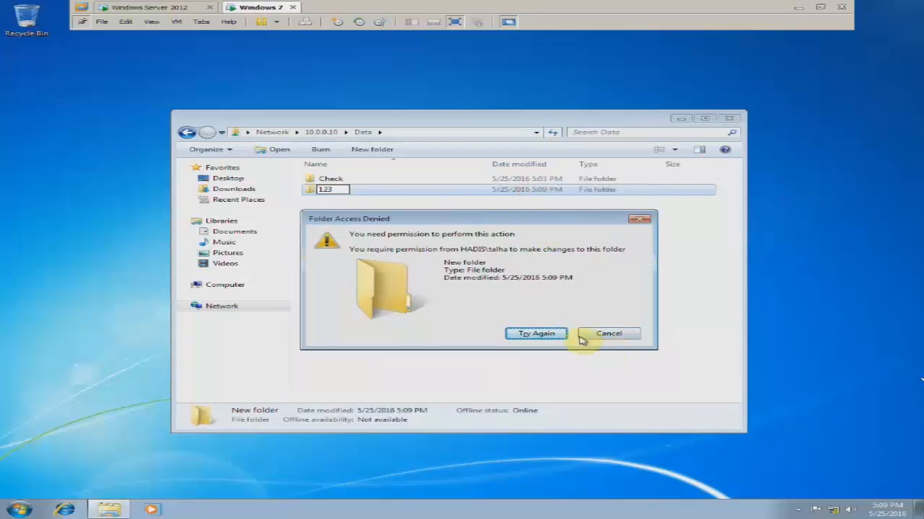
{"action": "left_click", "coordinate": [560, 334]}
{"action": "left_click", "coordinate": [590, 304]}
- Open and dismiss the Data context menu twice without choosing an action, then switch to the server
{"action": "left_click", "coordinate": [381, 229]}
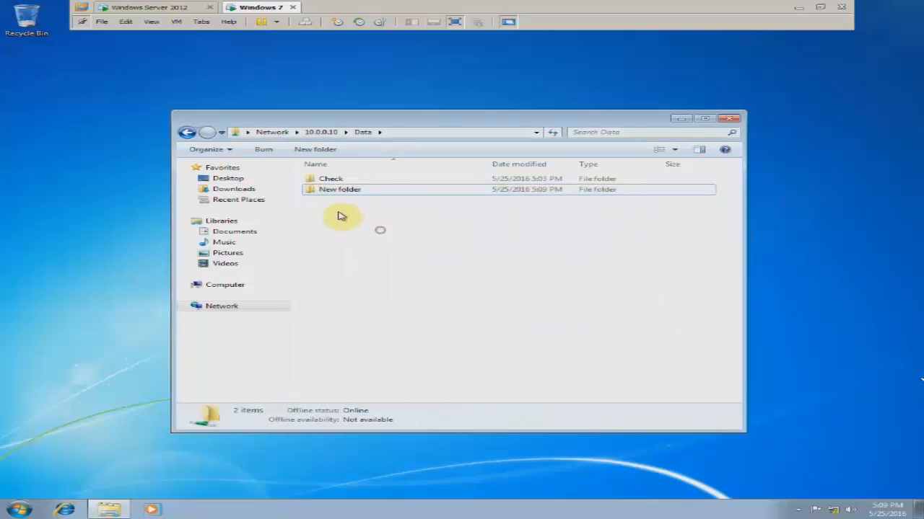
{"action": "right_click", "coordinate": [340, 210]}
{"action": "left_click", "coordinate": [324, 215]}
{"action": "right_click", "coordinate": [338, 216]}
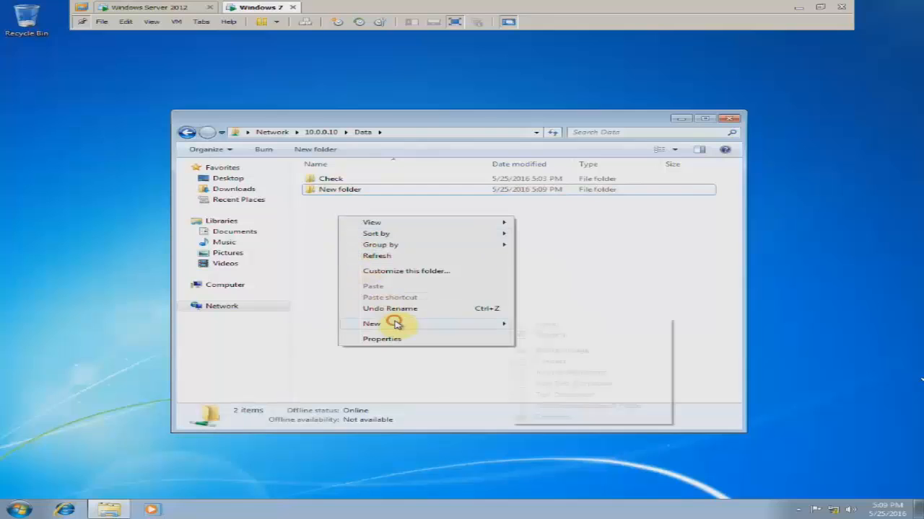
{"action": "left_click", "coordinate": [553, 280]}
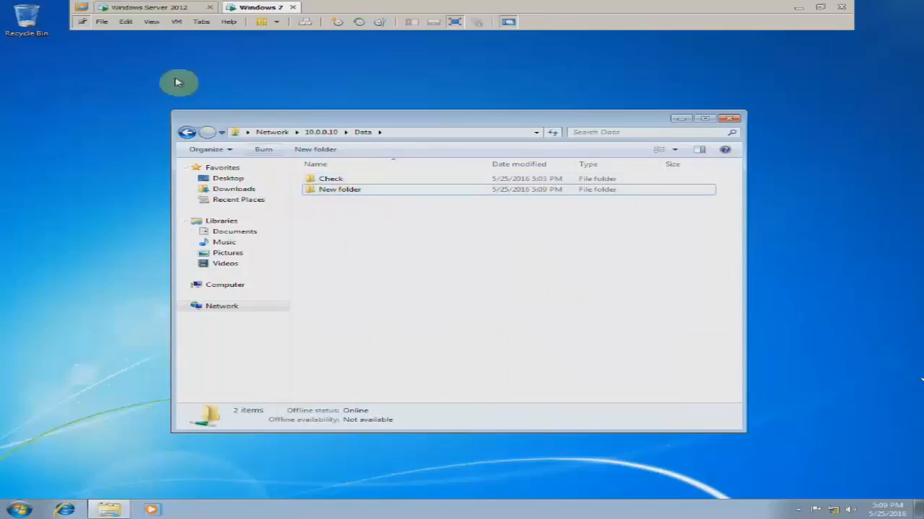
{"action": "left_click", "coordinate": [166, 7]}
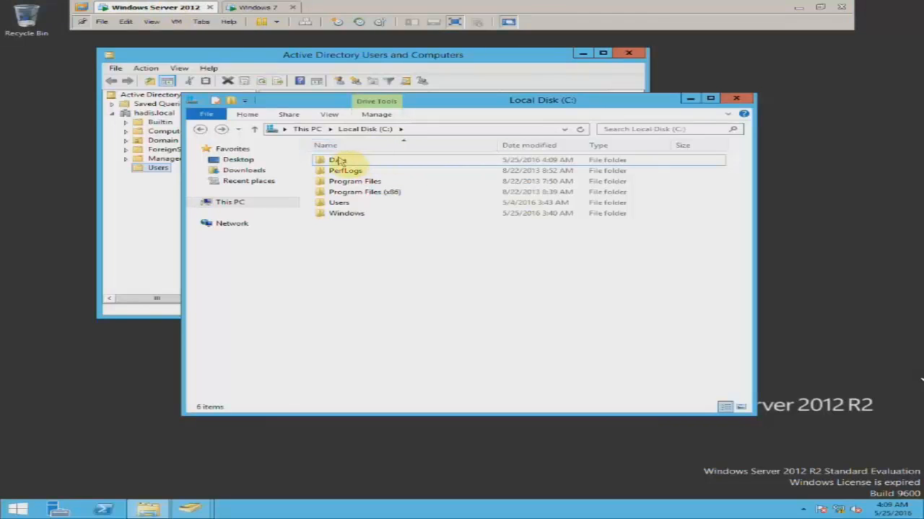
- Open the Data folder's Security permissions editor and select Sales
{"action": "right_click", "coordinate": [336, 160]}
{"action": "left_click", "coordinate": [396, 309]}
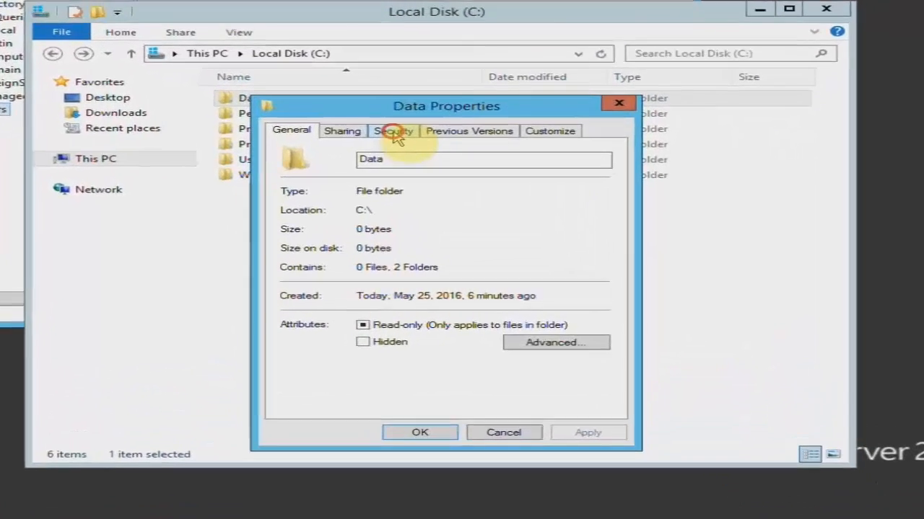
{"action": "left_click", "coordinate": [425, 181]}
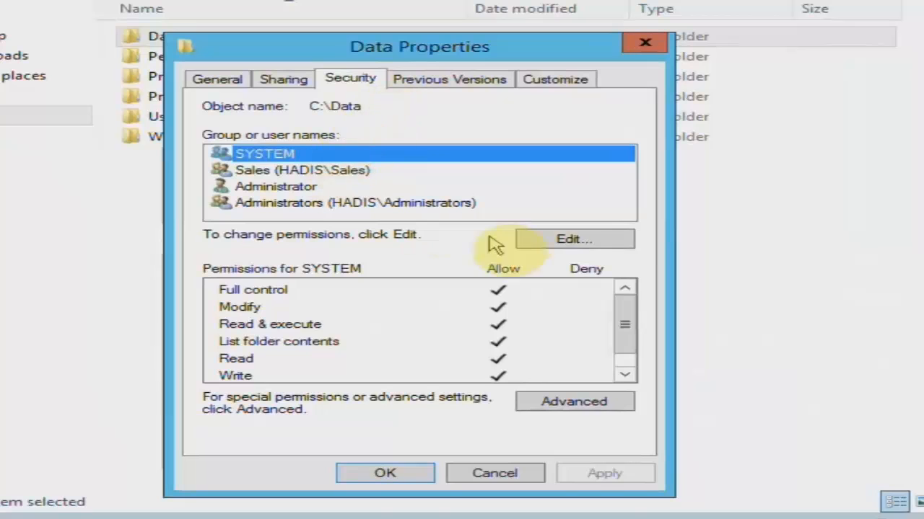
{"action": "left_click", "coordinate": [563, 241]}
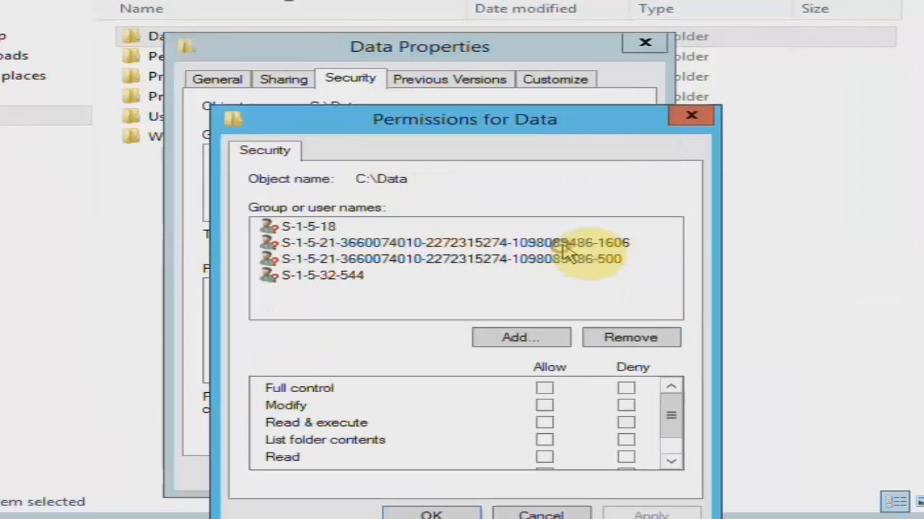
{"action": "left_click", "coordinate": [364, 245]}
- Allow Modify and Full control for Sales, apply, and close the dialogs
{"action": "left_click", "coordinate": [545, 405]}
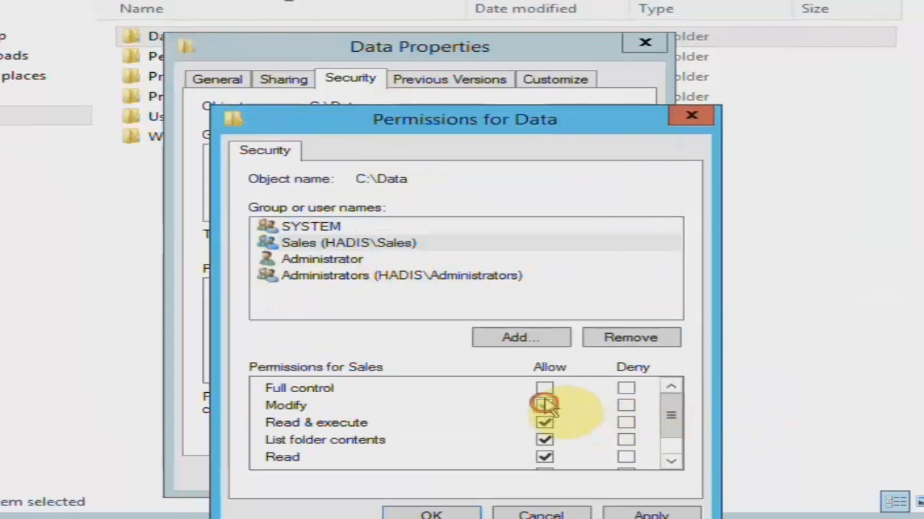
{"action": "left_click", "coordinate": [545, 388]}
{"action": "left_click_drag", "start_coordinate": [665, 417], "coordinate": [664, 434]}
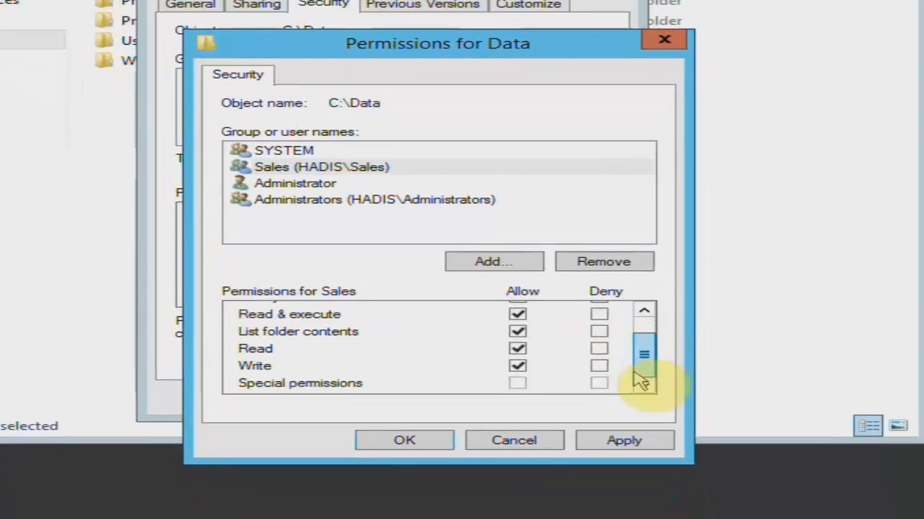
{"action": "left_click_drag", "start_coordinate": [634, 373], "coordinate": [632, 321]}
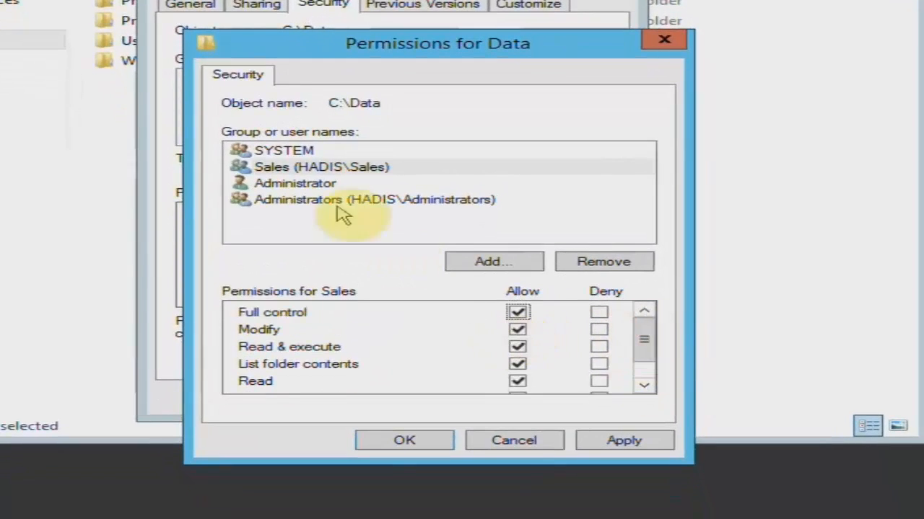
{"action": "left_click", "coordinate": [273, 167]}
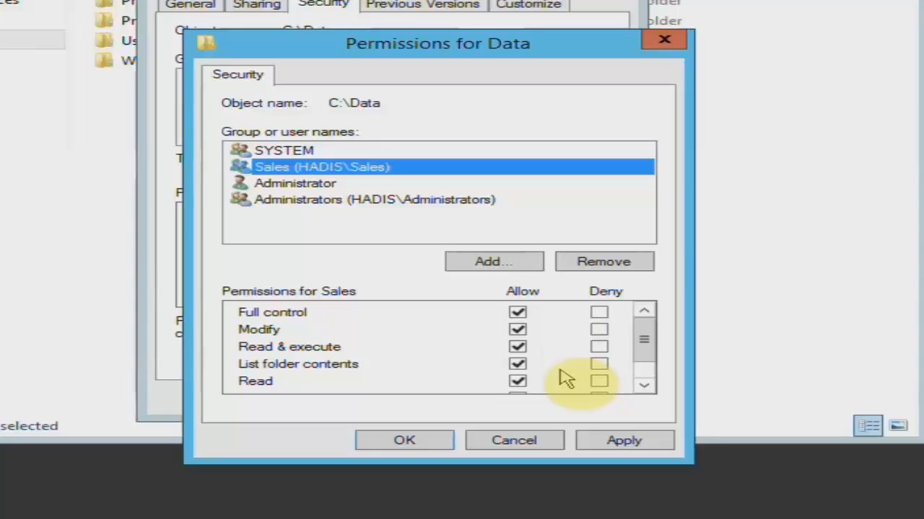
{"action": "left_click", "coordinate": [603, 438]}
{"action": "left_click", "coordinate": [446, 440]}
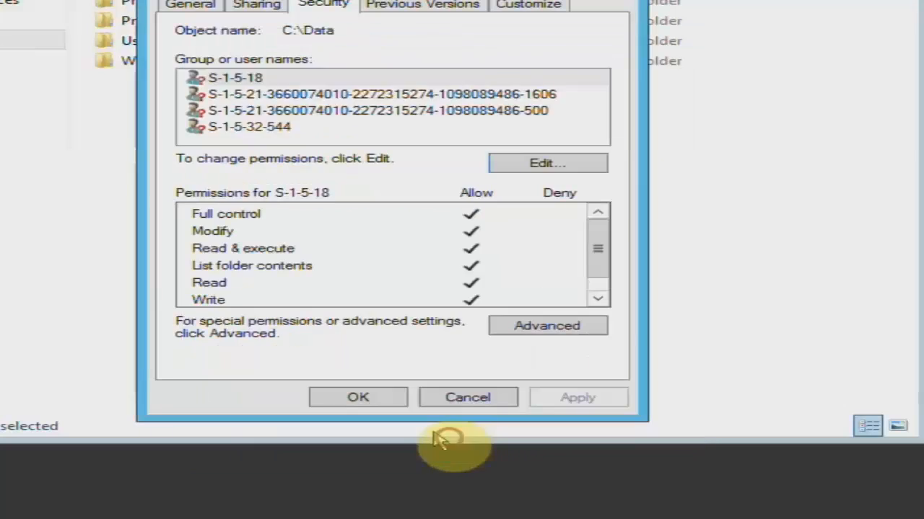
{"action": "left_click", "coordinate": [358, 398]}
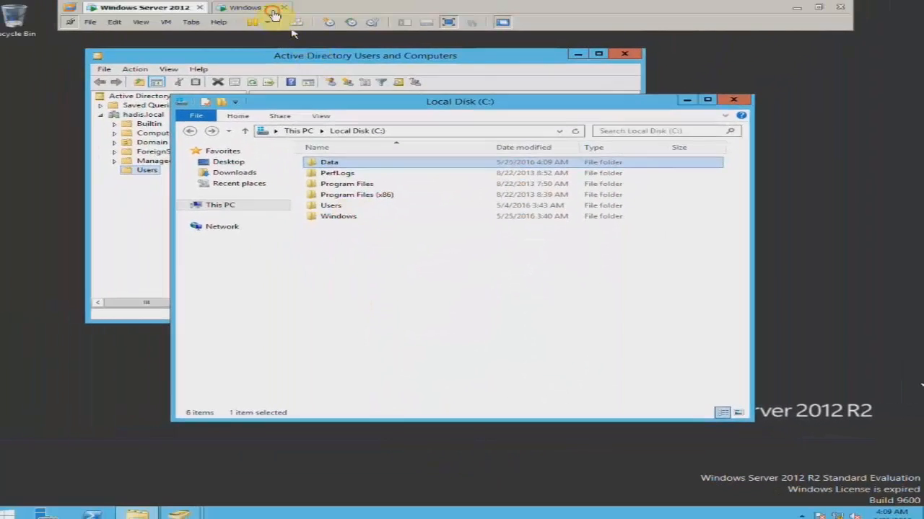
- On Windows 7, create a new folder named '123' in the Data share via New > Folder
{"action": "left_click", "coordinate": [273, 13]}
{"action": "right_click", "coordinate": [358, 220]}
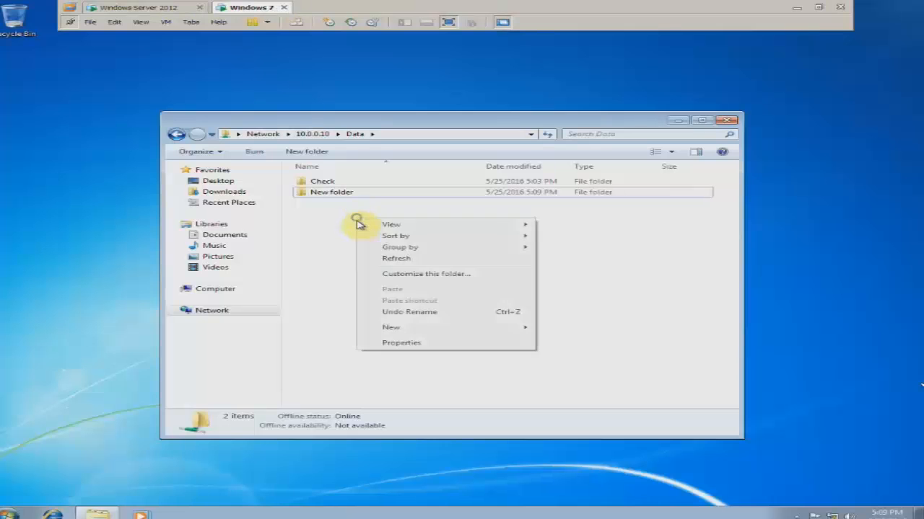
{"action": "left_click", "coordinate": [404, 326]}
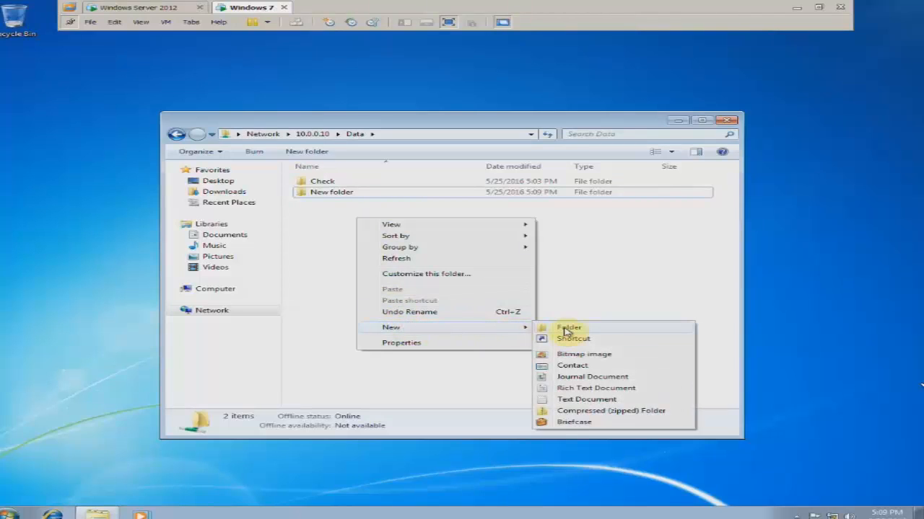
{"action": "left_click", "coordinate": [548, 328]}
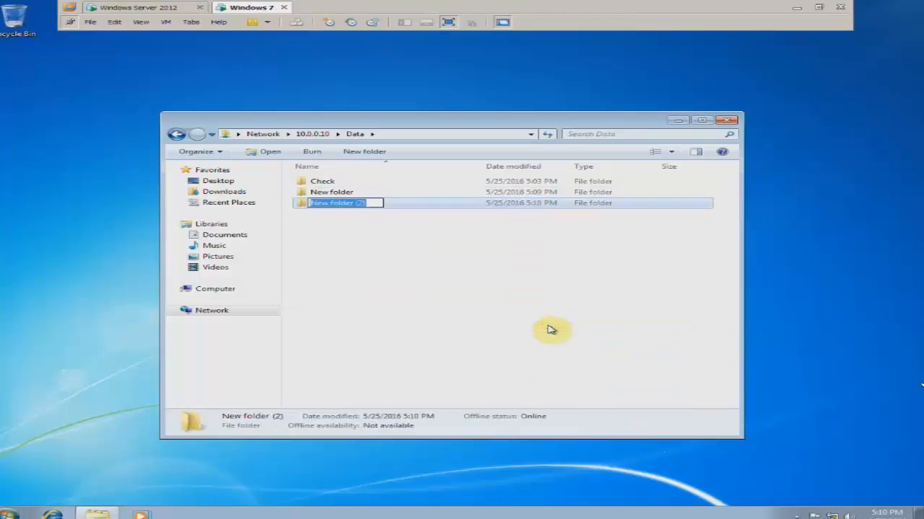
{"action": "type", "text": "123"}
{"action": "key", "text": "Return"}
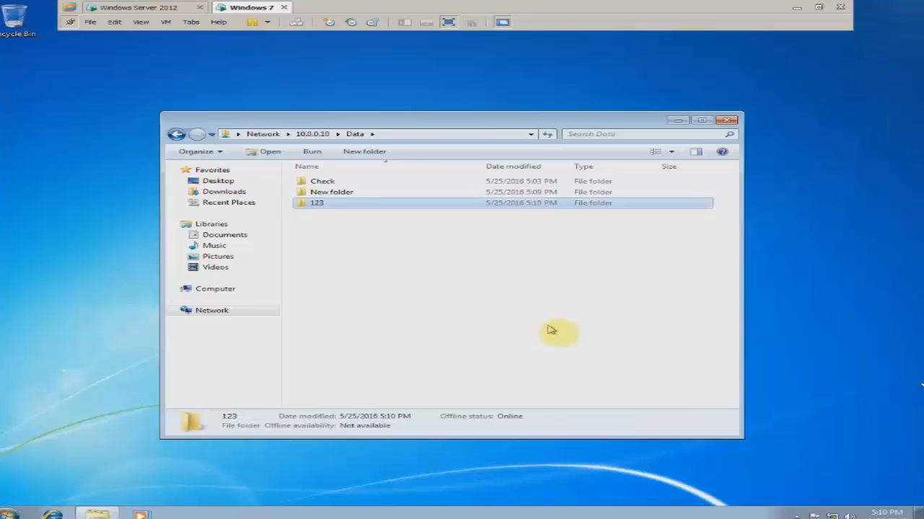
{"action": "left_click", "coordinate": [552, 330]}
{"action": "left_click", "coordinate": [344, 205]}
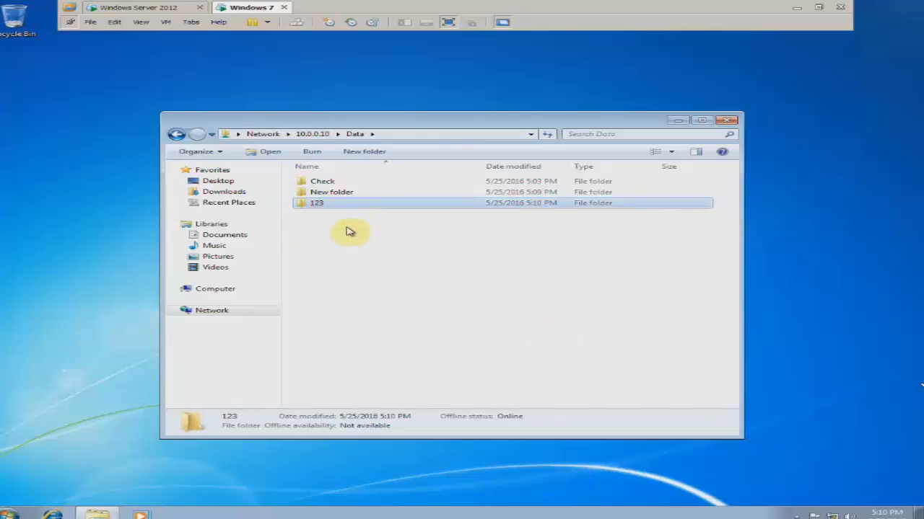
{"action": "left_click", "coordinate": [349, 231]}
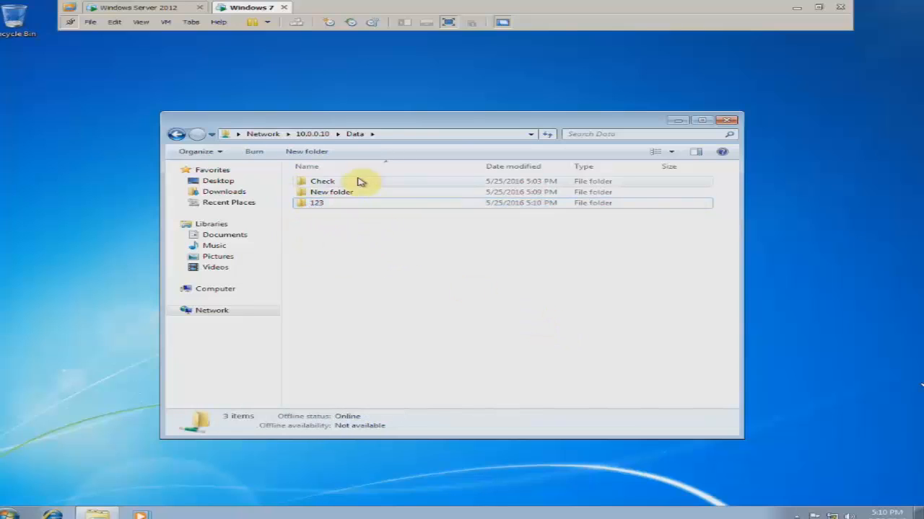
- On the server, open Data to confirm the 123 folder appears
{"action": "left_click_drag", "start_coordinate": [336, 117], "coordinate": [293, 89]}
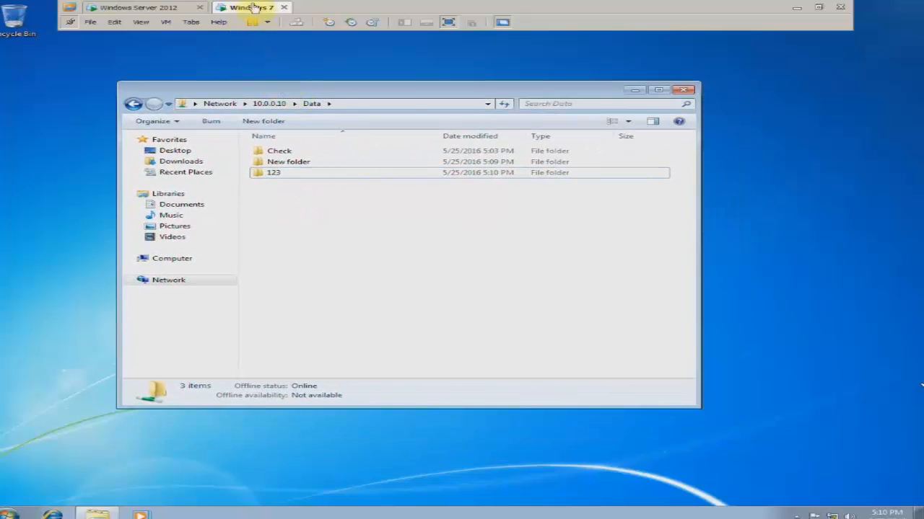
{"action": "left_click", "coordinate": [145, 9]}
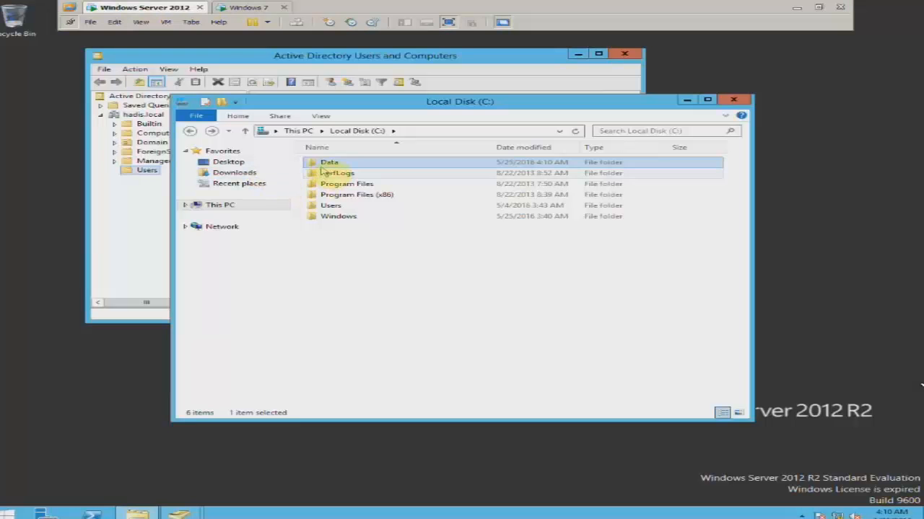
{"action": "double_click", "coordinate": [323, 164]}
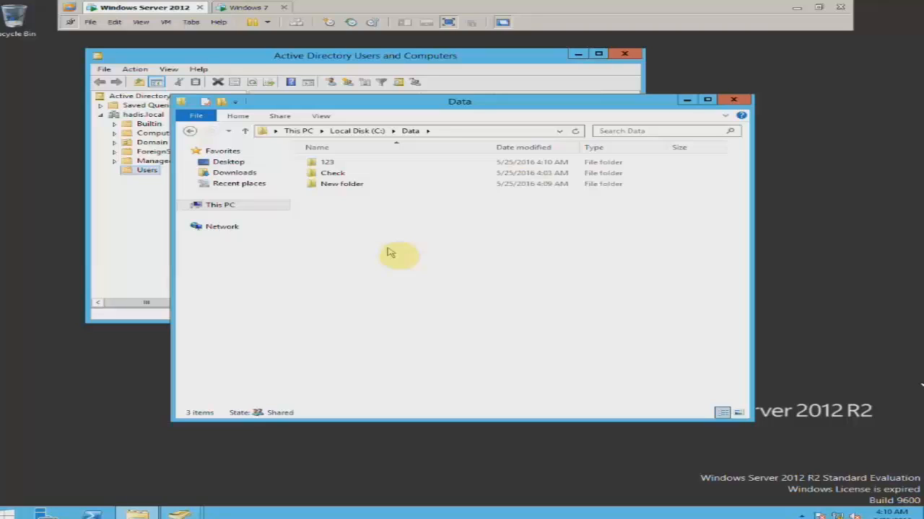
- Back on Windows 7, create 'New folder (2)' in Data and then delete it
{"action": "left_click", "coordinate": [228, 7]}
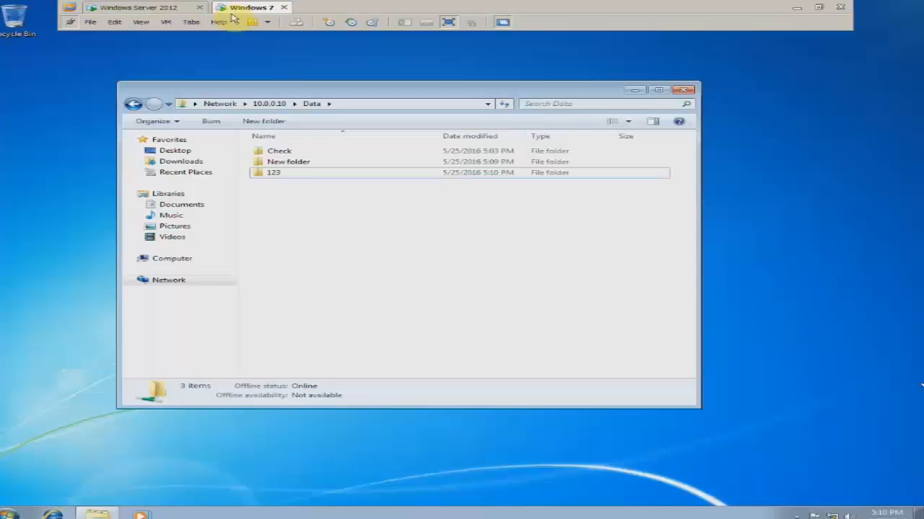
{"action": "right_click", "coordinate": [330, 202]}
{"action": "left_click", "coordinate": [415, 310]}
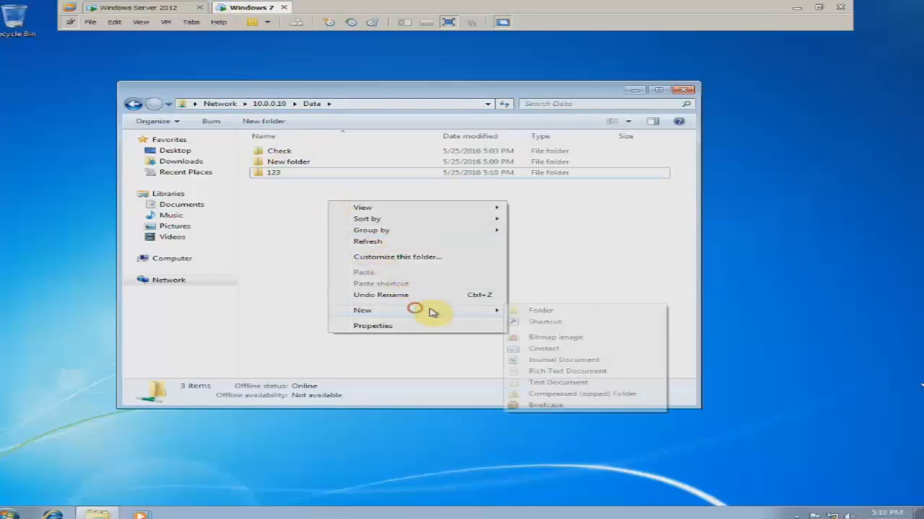
{"action": "left_click", "coordinate": [537, 310]}
{"action": "left_click", "coordinate": [443, 281]}
{"action": "left_click", "coordinate": [307, 183]}
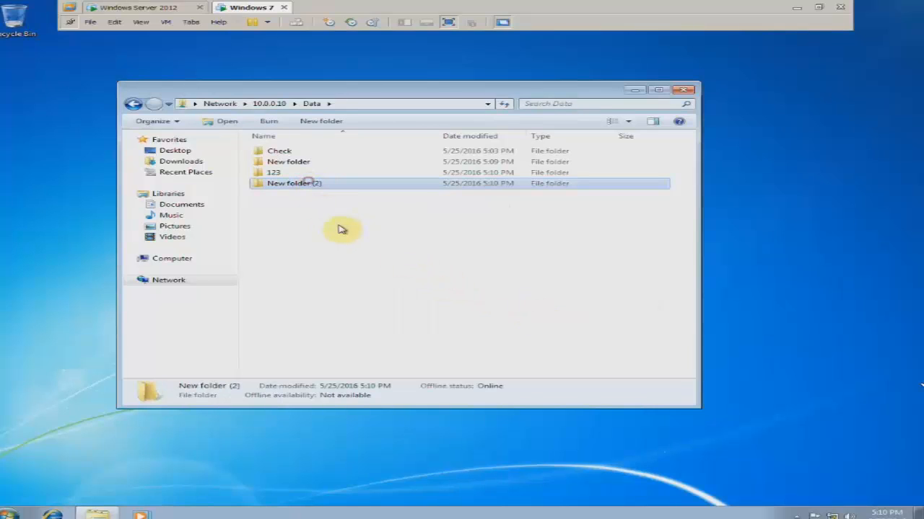
{"action": "key", "text": "Delete"}
{"action": "key", "text": "Return"}
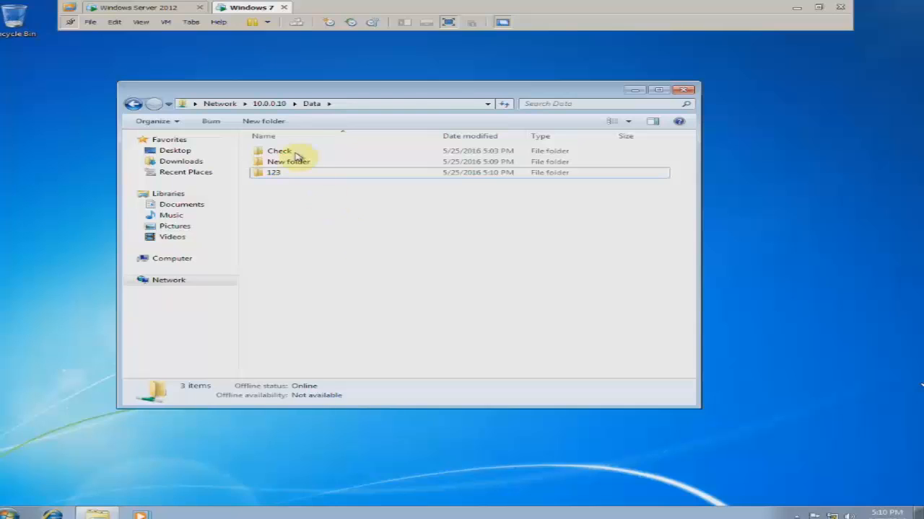
- On the server, go back to C: and show Sales's permissions on the Data folder's Security tab
{"action": "left_click", "coordinate": [169, 10]}
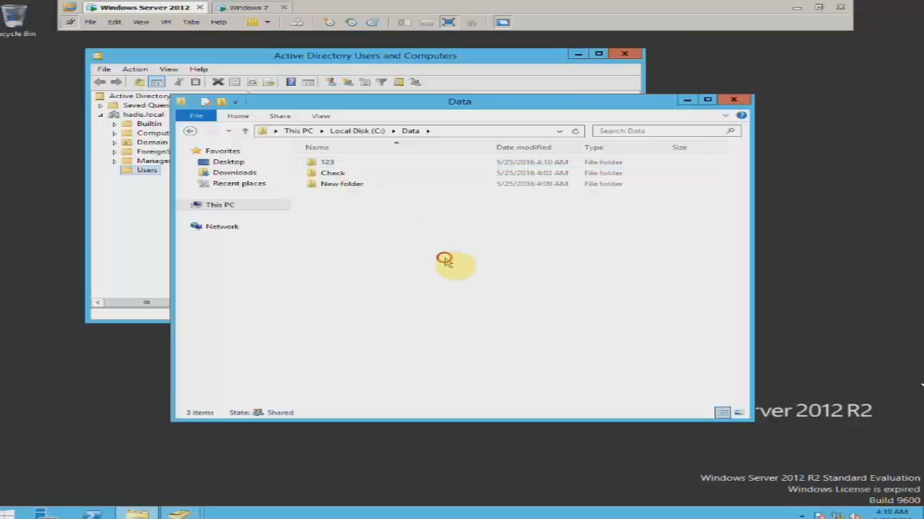
{"action": "left_click", "coordinate": [190, 132]}
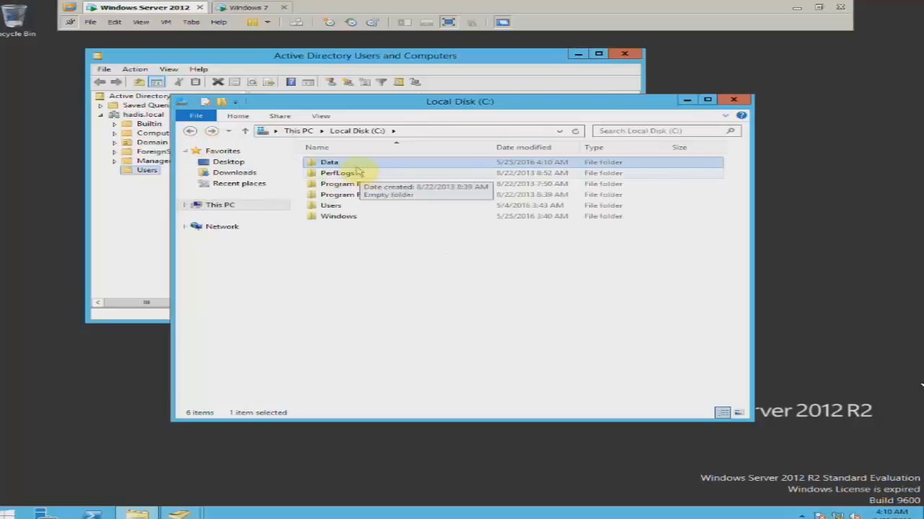
{"action": "right_click", "coordinate": [344, 164]}
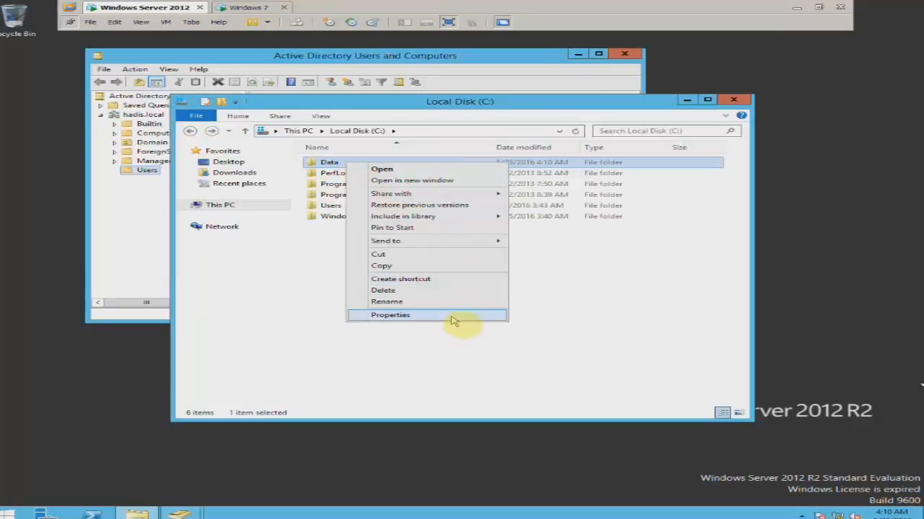
{"action": "left_click", "coordinate": [453, 320]}
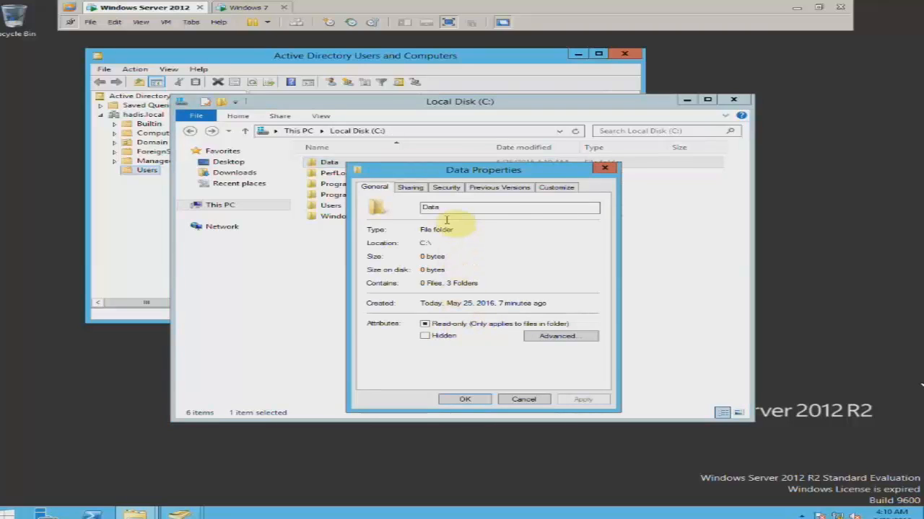
{"action": "left_click", "coordinate": [446, 187]}
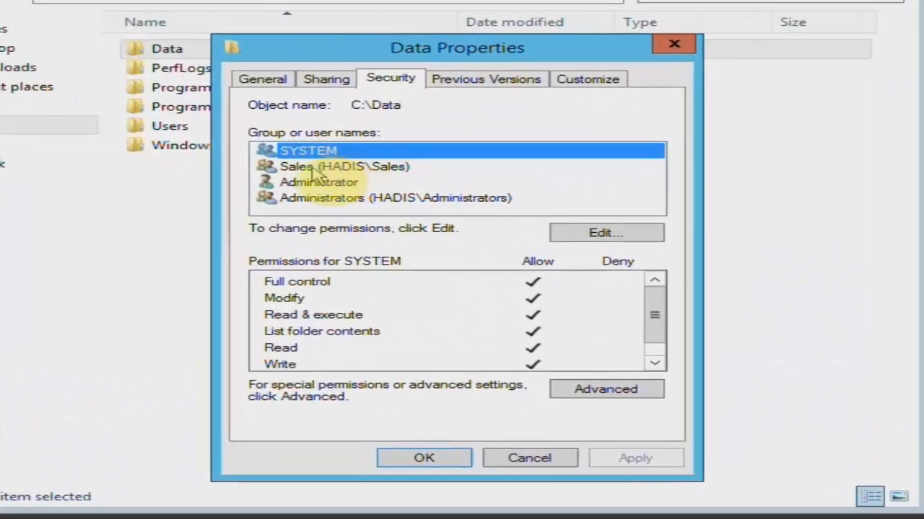
{"action": "left_click", "coordinate": [345, 195]}
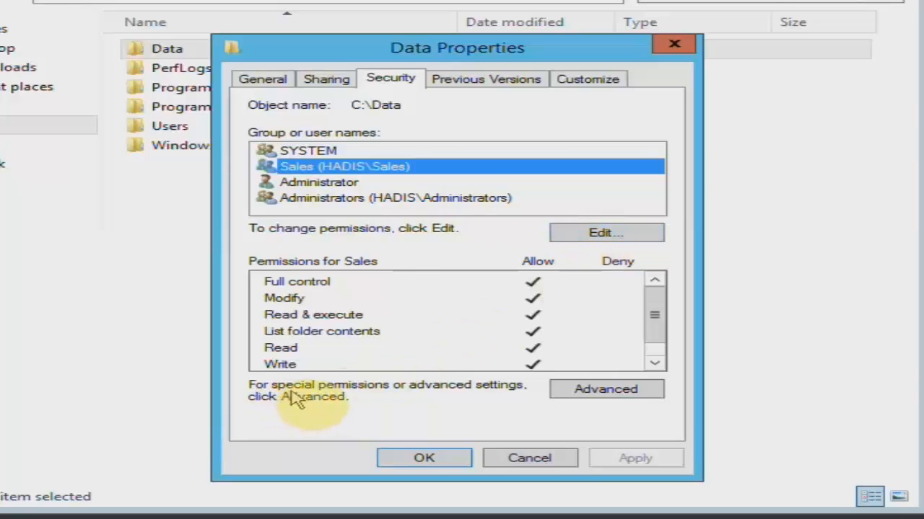
- Open Data's Advanced Security Settings, inspect the SYSTEM, Sales and Administrator entries, and add a new entry
{"action": "left_click", "coordinate": [654, 397]}
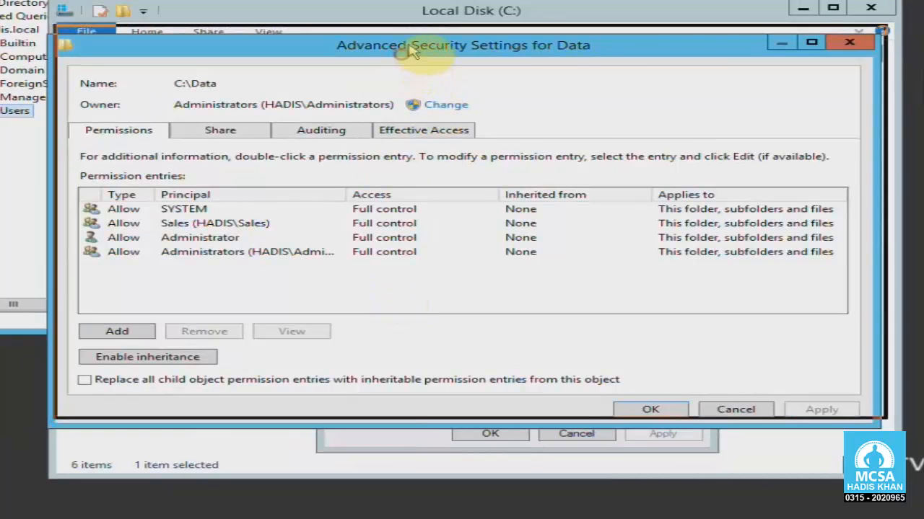
{"action": "left_click_drag", "start_coordinate": [432, 45], "coordinate": [438, 33]}
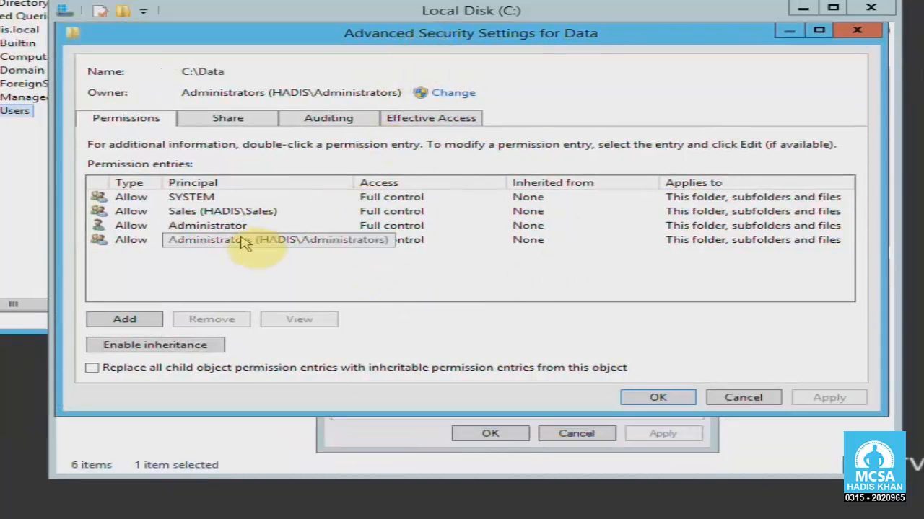
{"action": "left_click", "coordinate": [141, 199]}
{"action": "left_click", "coordinate": [141, 211]}
{"action": "left_click", "coordinate": [142, 225]}
{"action": "left_click", "coordinate": [146, 240]}
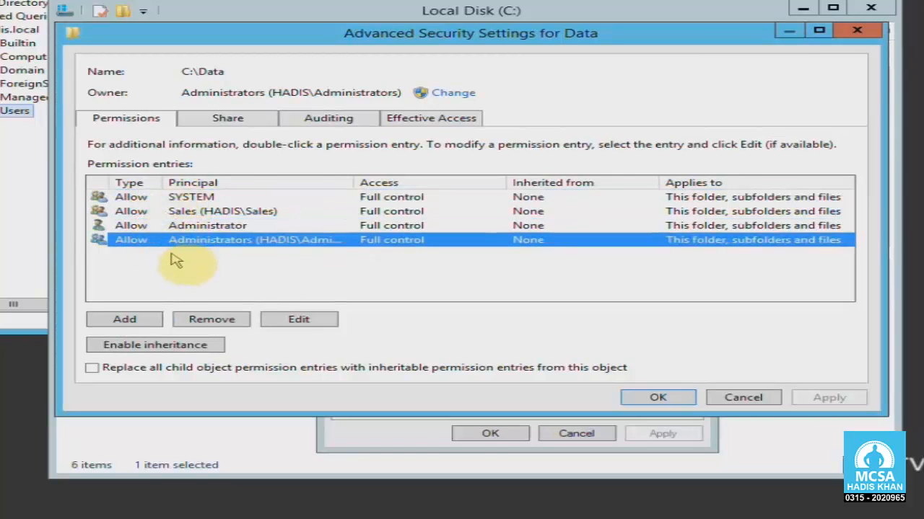
{"action": "left_click", "coordinate": [215, 211]}
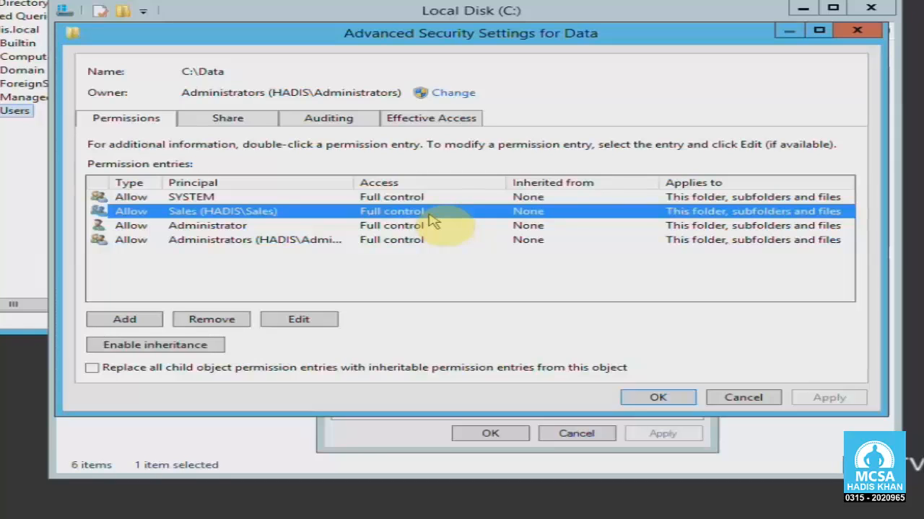
{"action": "left_click", "coordinate": [145, 326]}
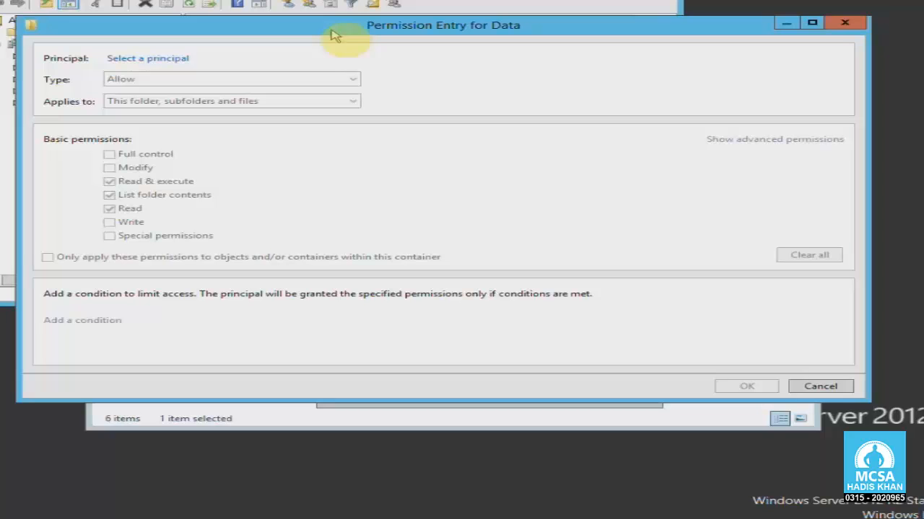
- Set the new entry's principal to Sales by entering 'sales' and checking names
{"action": "left_click", "coordinate": [146, 58]}
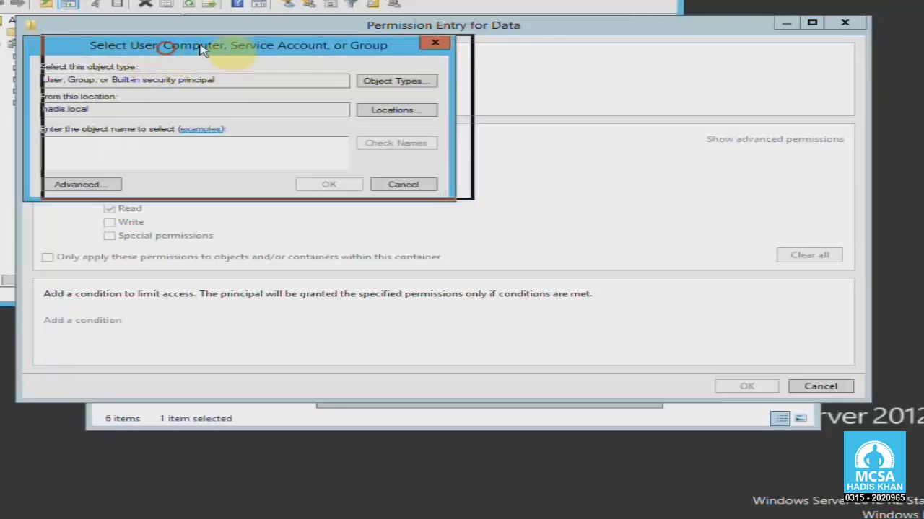
{"action": "left_click", "coordinate": [278, 139]}
{"action": "type", "text": "sa"}
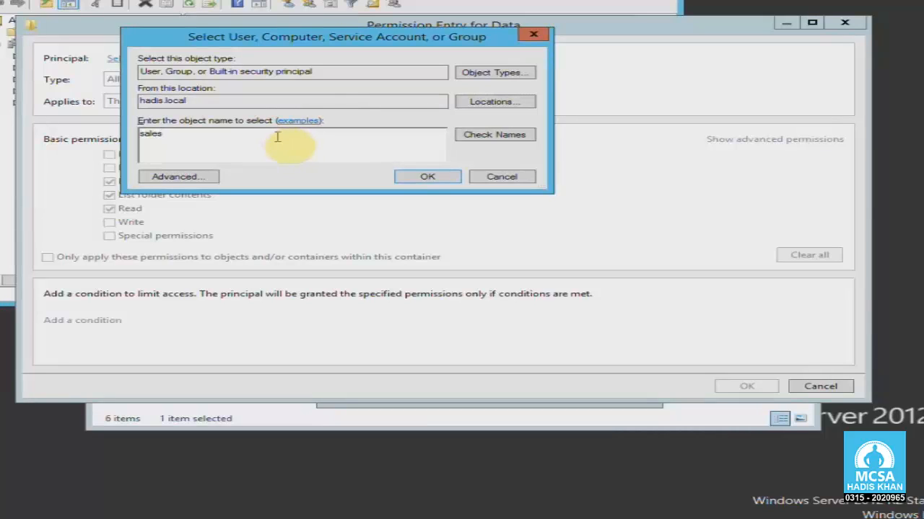
{"action": "type", "text": "les"}
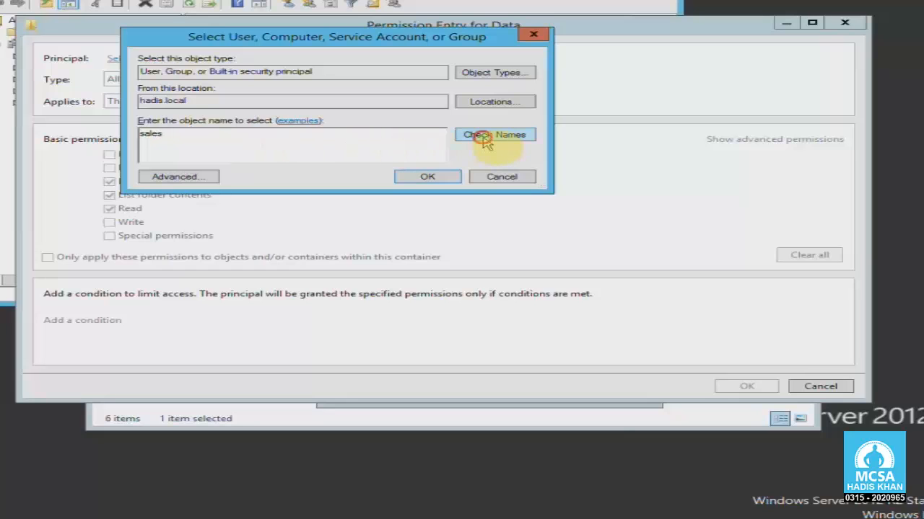
{"action": "left_click", "coordinate": [485, 135]}
{"action": "left_click", "coordinate": [438, 177]}
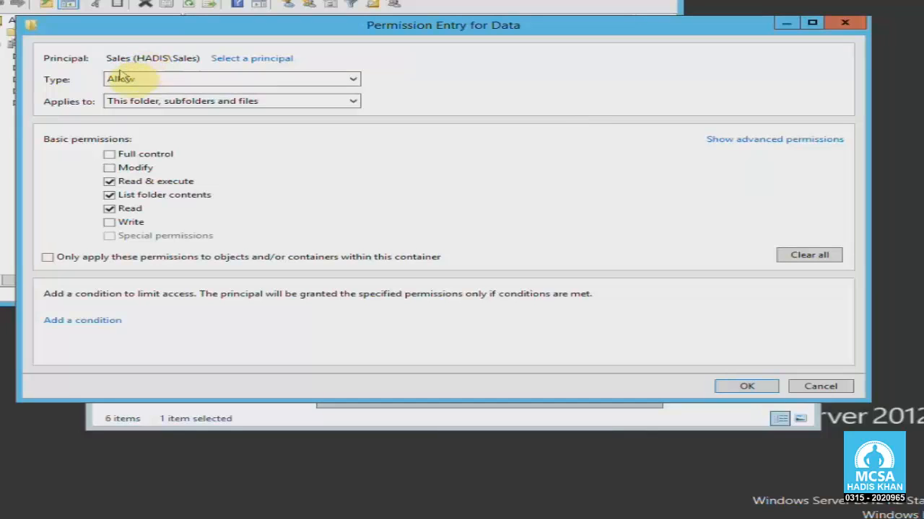
- Set the permission entry's type to Deny
{"action": "left_click", "coordinate": [166, 81]}
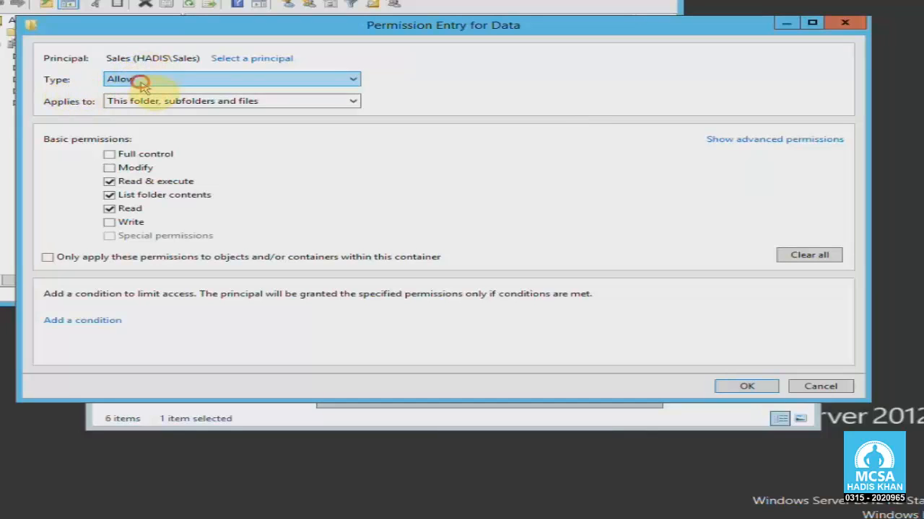
{"action": "left_click", "coordinate": [159, 101]}
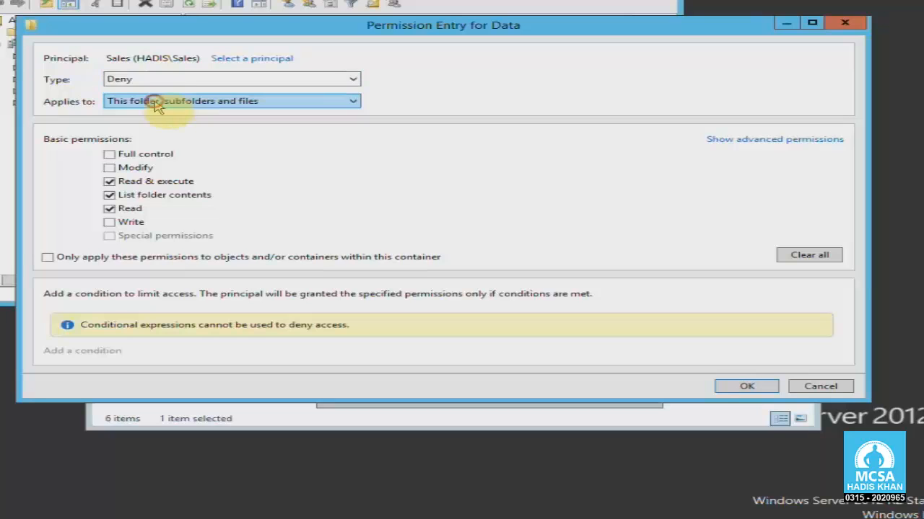
{"action": "left_click", "coordinate": [158, 80]}
{"action": "left_click", "coordinate": [157, 91]}
{"action": "left_click", "coordinate": [160, 80]}
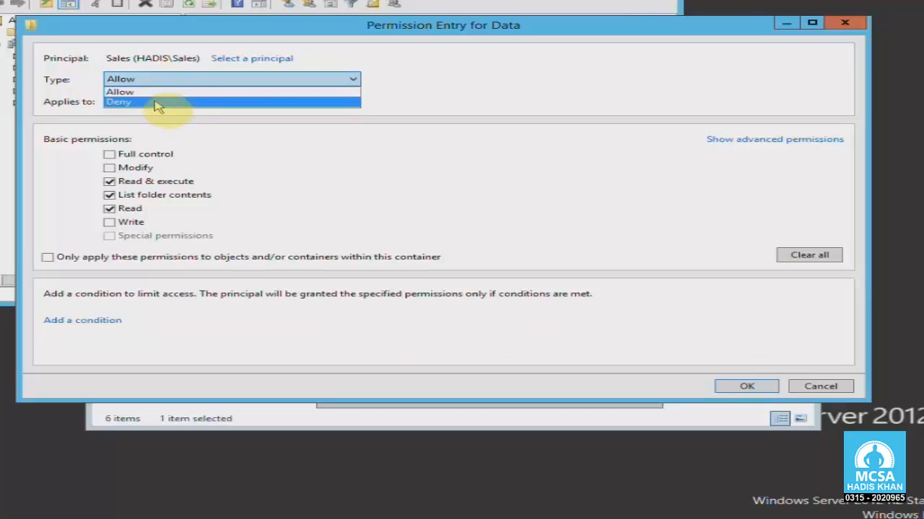
{"action": "left_click", "coordinate": [158, 102]}
{"action": "left_click_drag", "start_coordinate": [325, 30], "coordinate": [321, 34]}
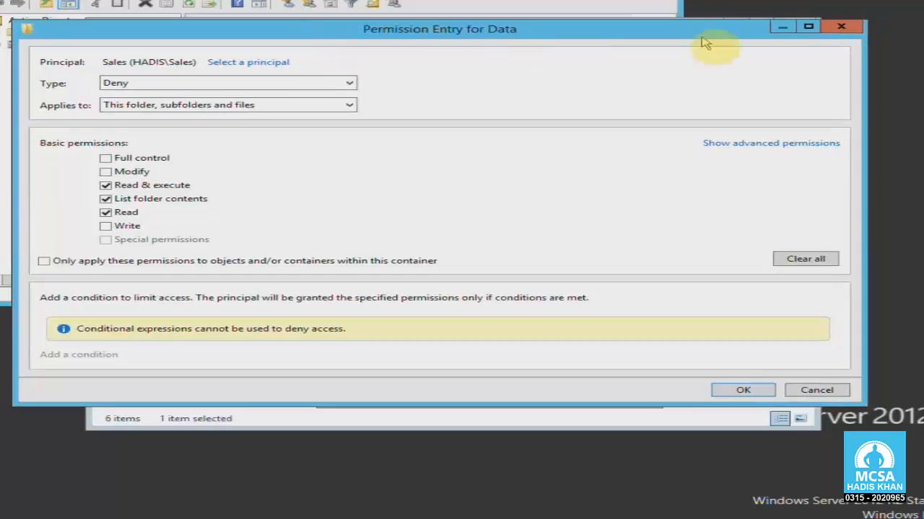
- Clear the read permissions so the Sales entry denies only Delete and Delete subfolders and files
{"action": "left_click", "coordinate": [808, 30]}
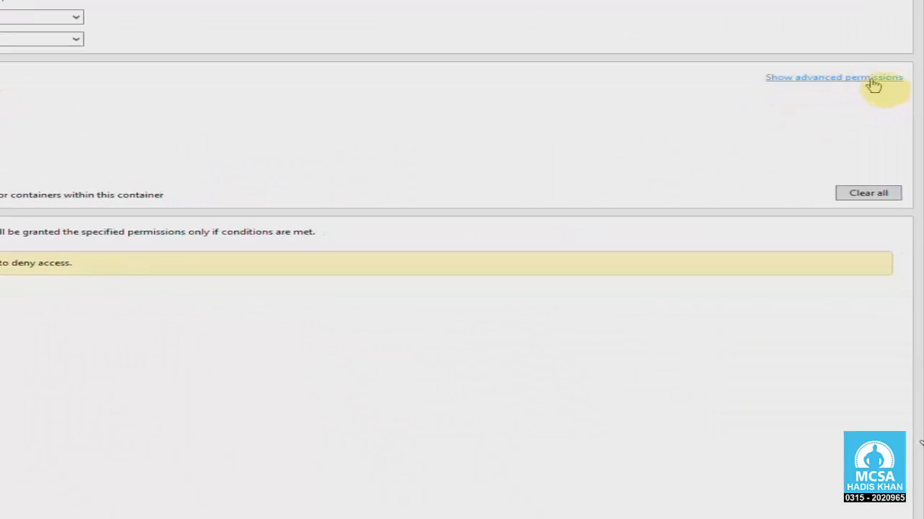
{"action": "left_click", "coordinate": [870, 81]}
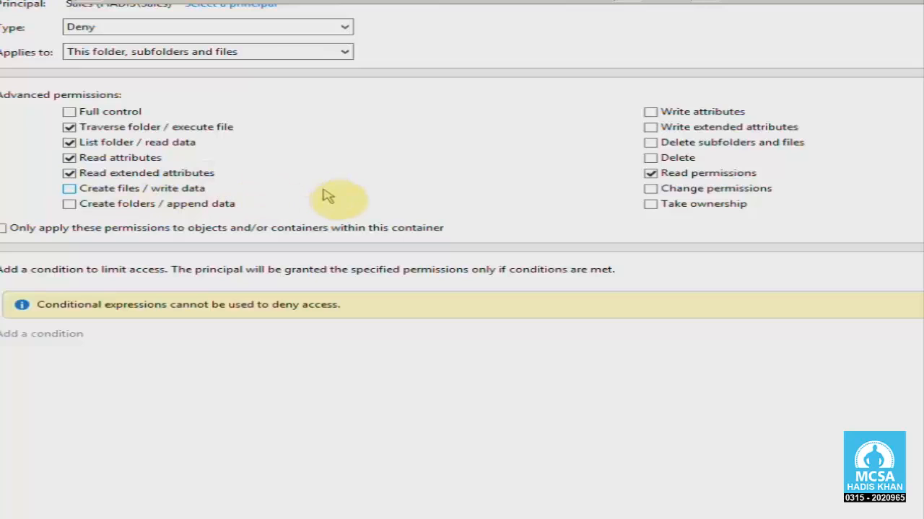
{"action": "left_click", "coordinate": [69, 127]}
{"action": "left_click", "coordinate": [70, 142]}
{"action": "left_click", "coordinate": [69, 157]}
{"action": "left_click", "coordinate": [69, 173]}
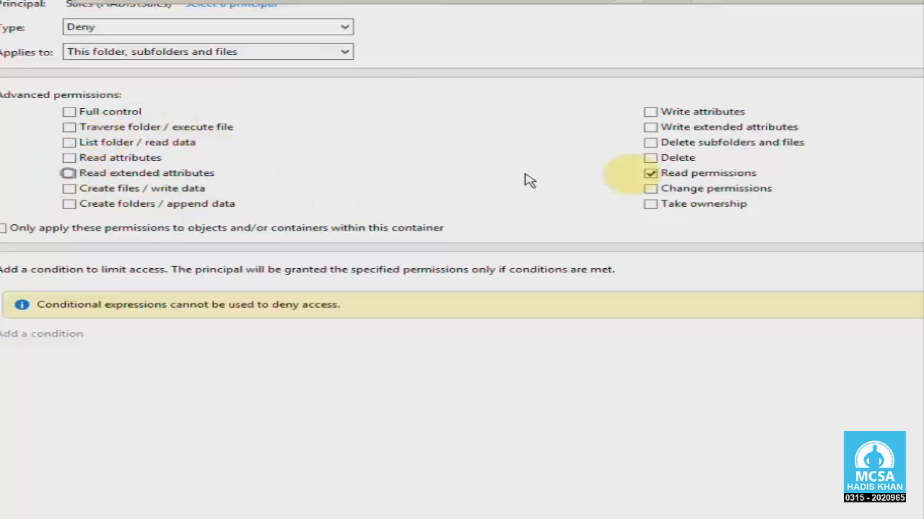
{"action": "left_click", "coordinate": [668, 174]}
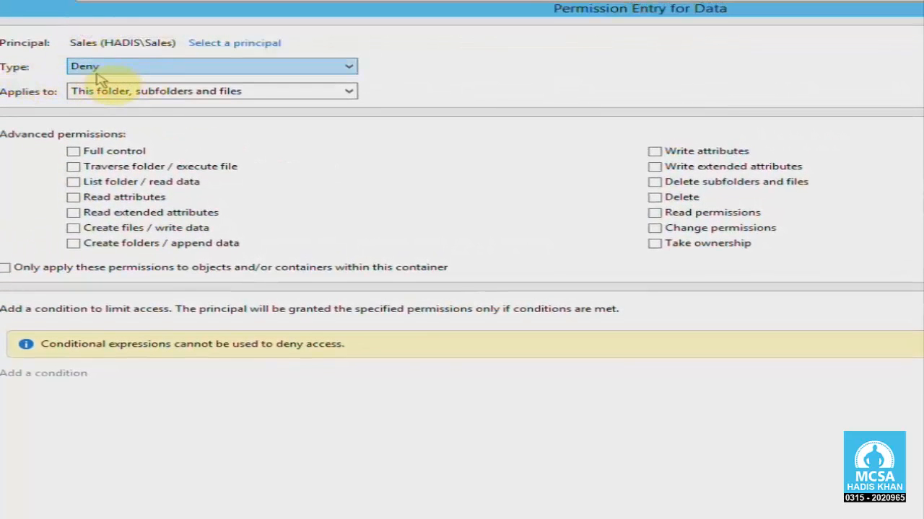
{"action": "left_click", "coordinate": [655, 197]}
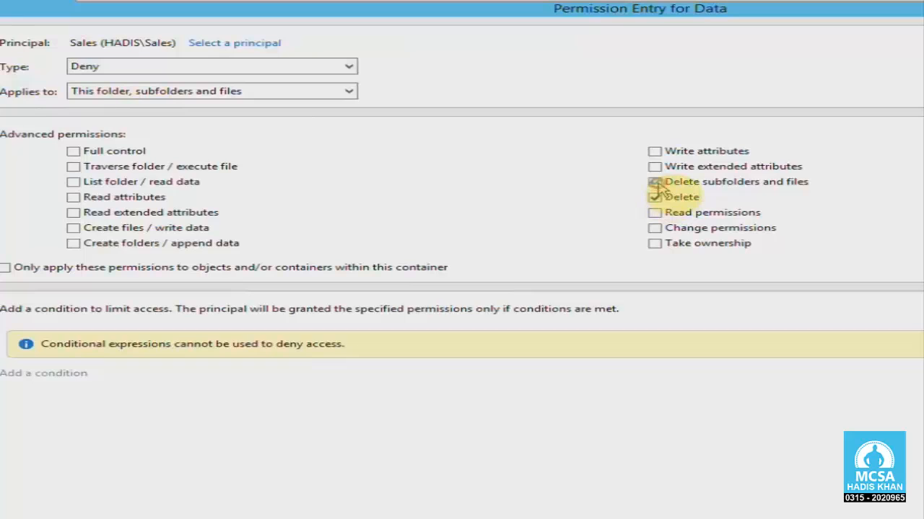
{"action": "left_click", "coordinate": [655, 182]}
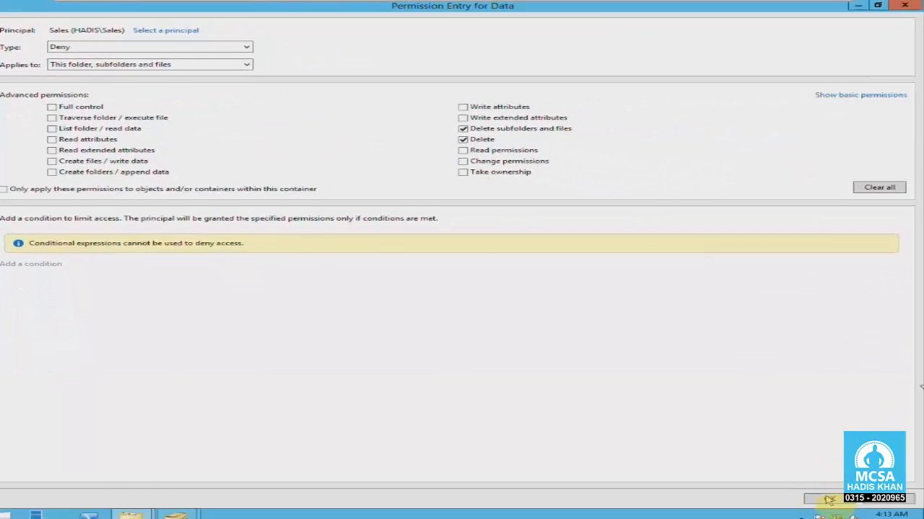
{"action": "left_click", "coordinate": [829, 499]}
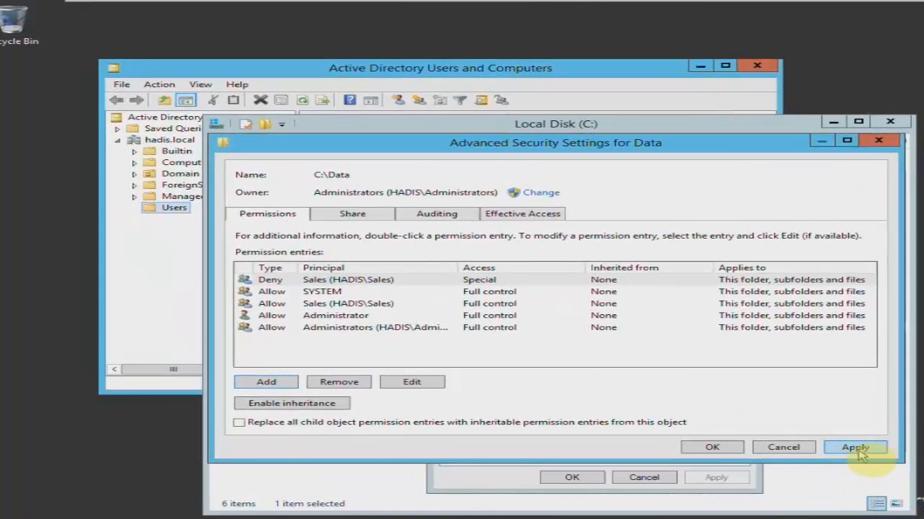
- Apply the Data permissions, accept the deny warning, and compare the Sales Allow and Deny entries
{"action": "left_click", "coordinate": [856, 448]}
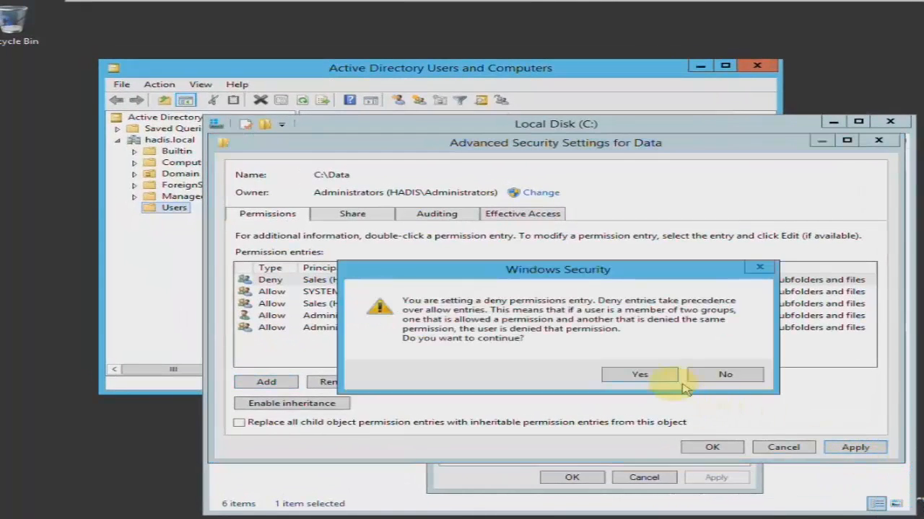
{"action": "left_click", "coordinate": [655, 376]}
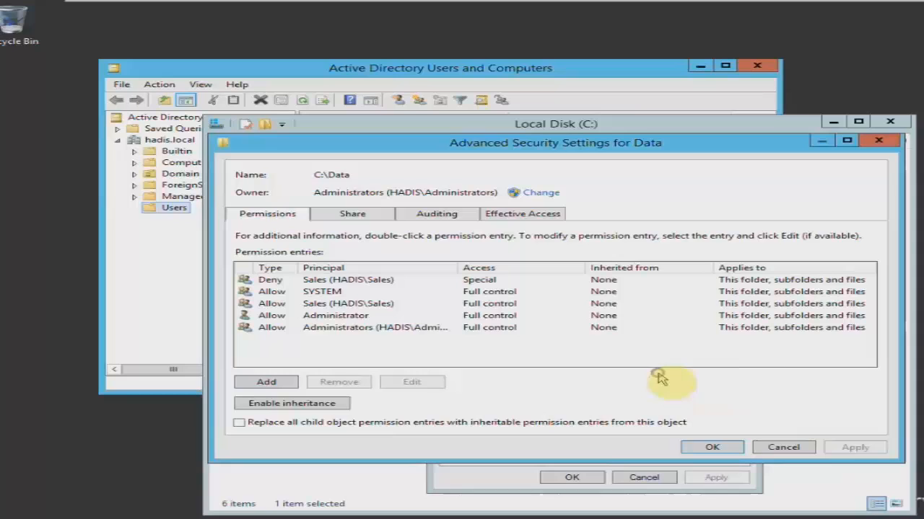
{"action": "left_click", "coordinate": [325, 302]}
{"action": "left_click", "coordinate": [324, 279]}
{"action": "left_click", "coordinate": [328, 303]}
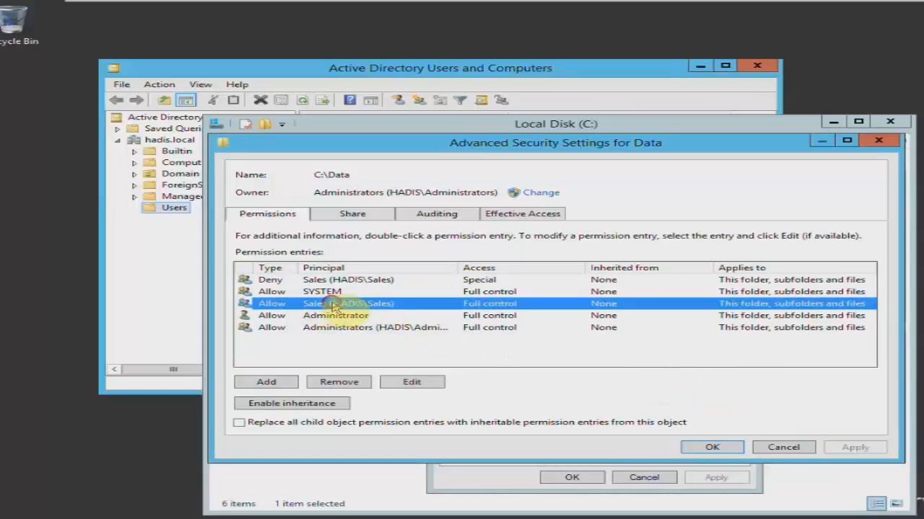
{"action": "left_click", "coordinate": [330, 281]}
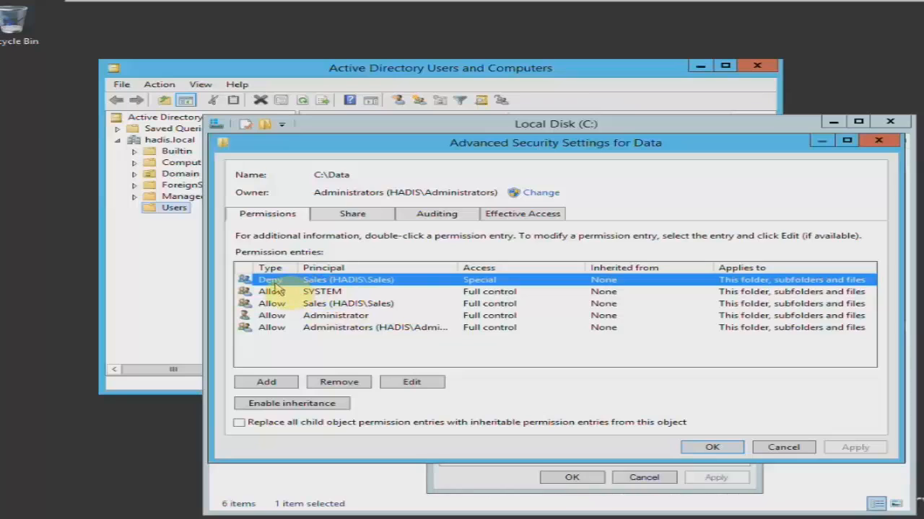
{"action": "left_click", "coordinate": [316, 303]}
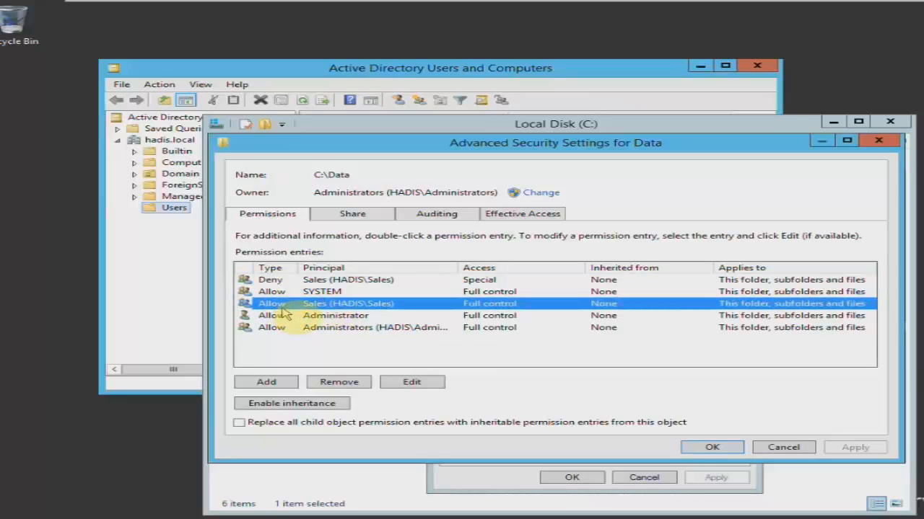
{"action": "left_click", "coordinate": [317, 281]}
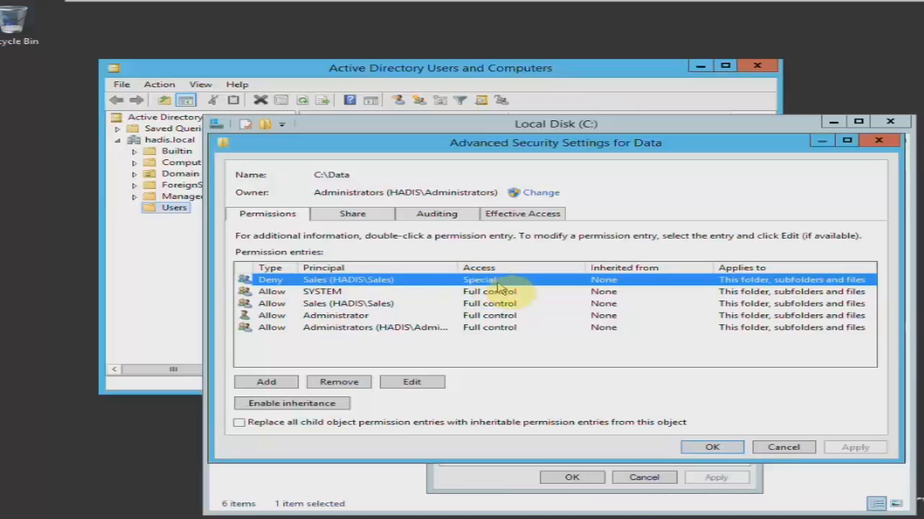
{"action": "left_click", "coordinate": [339, 304]}
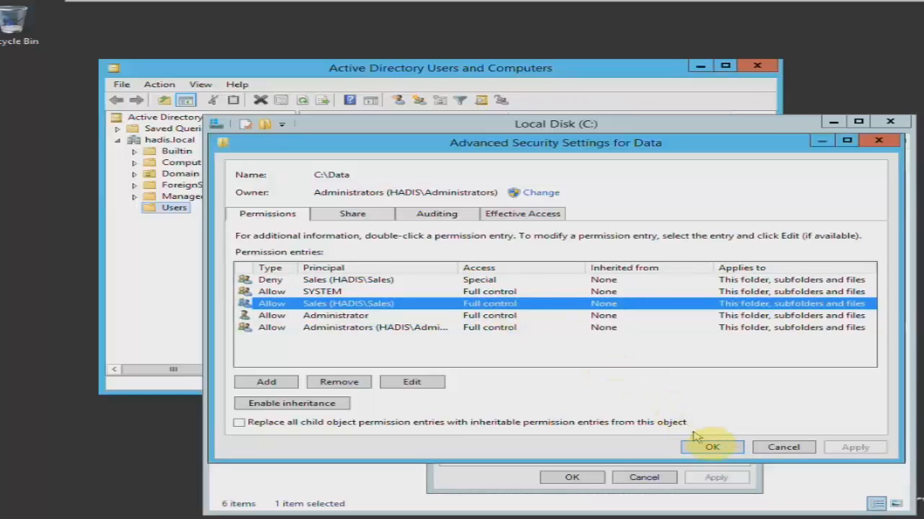
- Close the Data security dialogs and refresh the Local Disk (C:) listing
{"action": "left_click", "coordinate": [711, 447]}
{"action": "left_click", "coordinate": [583, 479]}
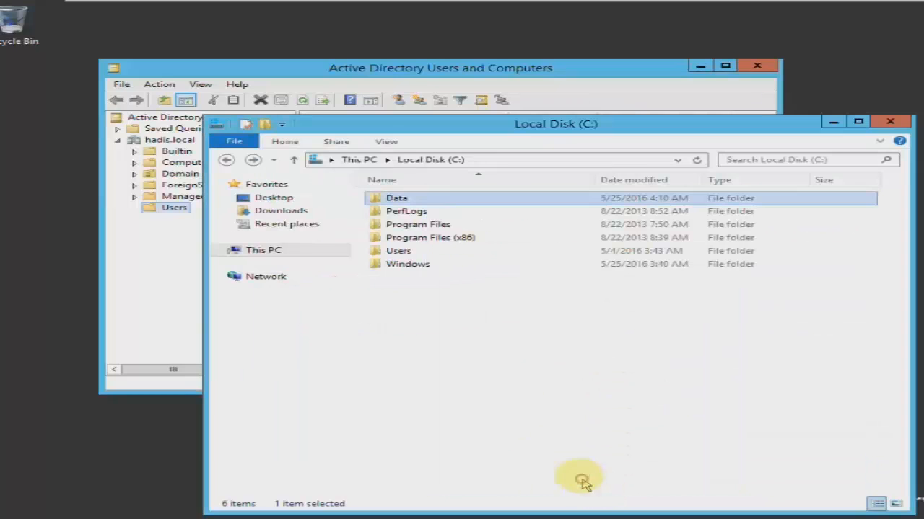
{"action": "right_click", "coordinate": [466, 336]}
{"action": "left_click", "coordinate": [507, 386]}
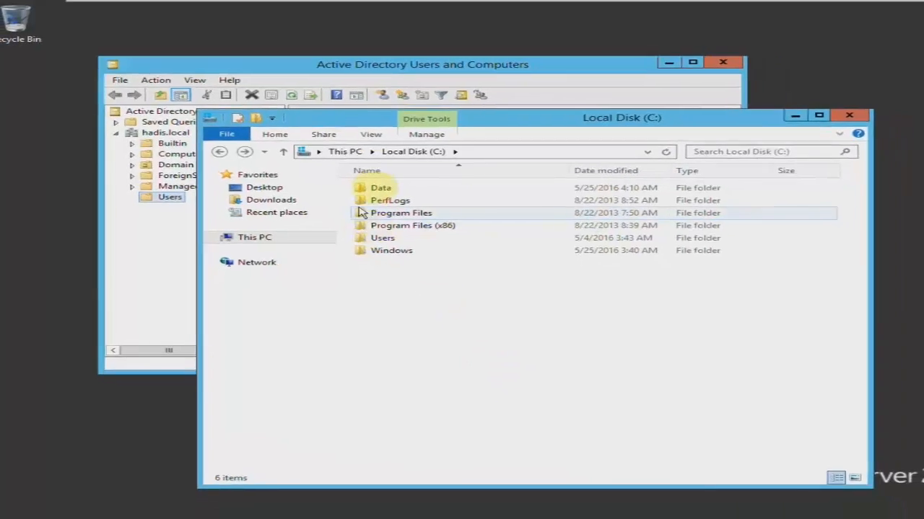
- Return to the Windows 7 client and refresh the shared Data folder listing
{"action": "mouse_move", "coordinate": [257, 5]}
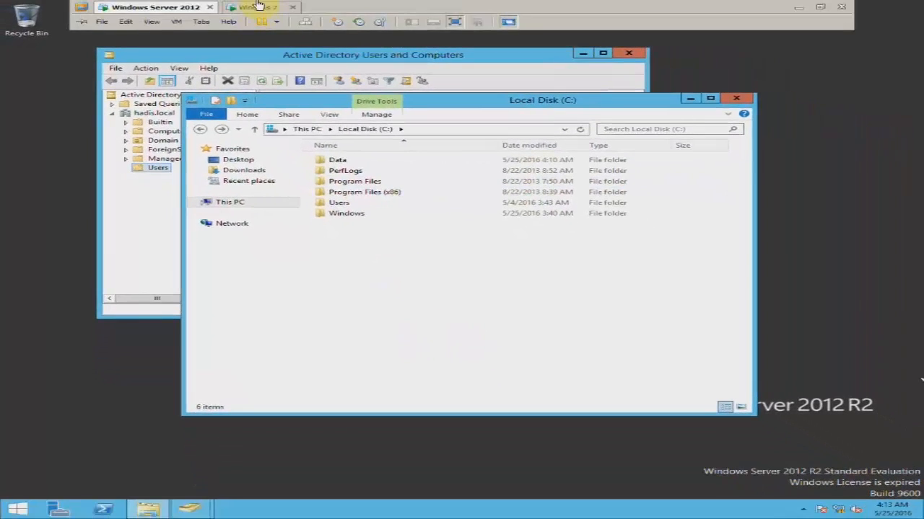
{"action": "left_click", "coordinate": [267, 8]}
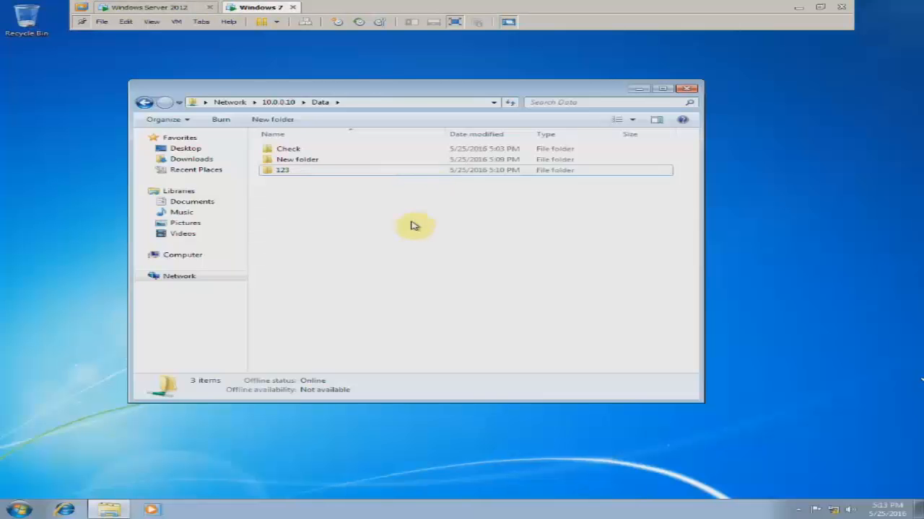
{"action": "right_click", "coordinate": [360, 200]}
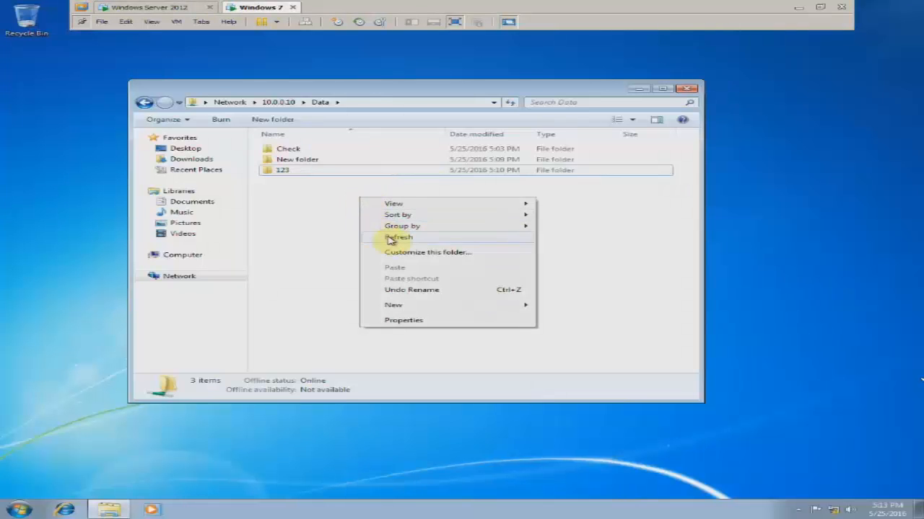
{"action": "left_click", "coordinate": [385, 236]}
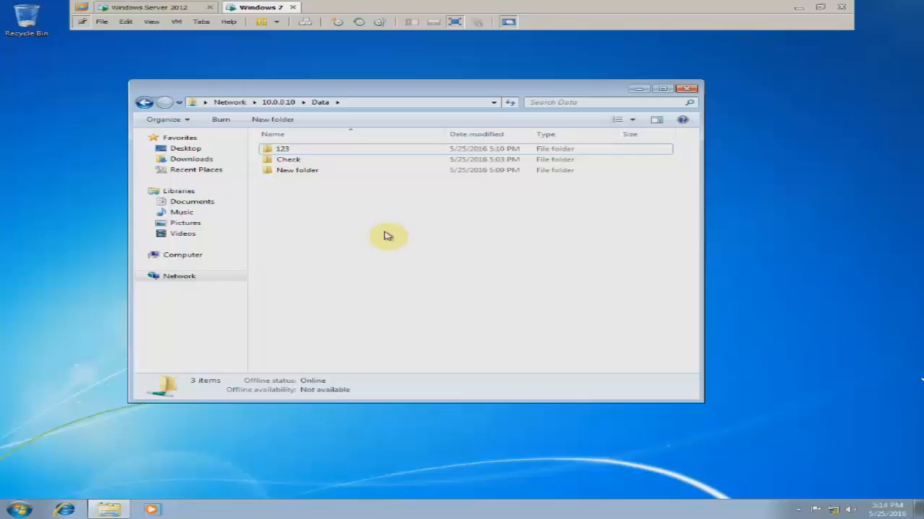
- Refresh the Data share listing and move the Explorer window slightly up and left
{"action": "right_click", "coordinate": [383, 235]}
{"action": "left_click", "coordinate": [405, 270]}
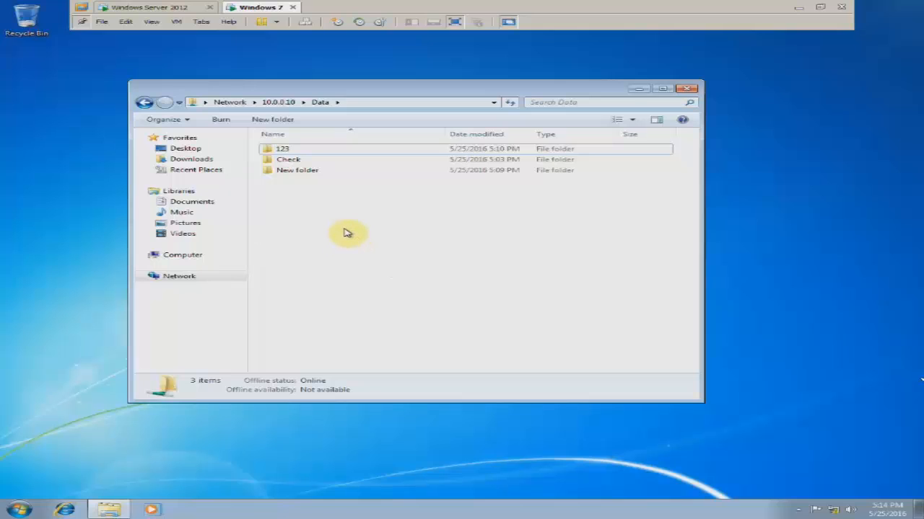
{"action": "mouse_move", "coordinate": [165, 91]}
{"action": "left_mouse_down"}
{"action": "mouse_move", "coordinate": [186, 101]}
{"action": "mouse_move", "coordinate": [163, 82]}
{"action": "left_mouse_up"}
{"action": "right_click", "coordinate": [332, 188]}
{"action": "right_click", "coordinate": [299, 194]}
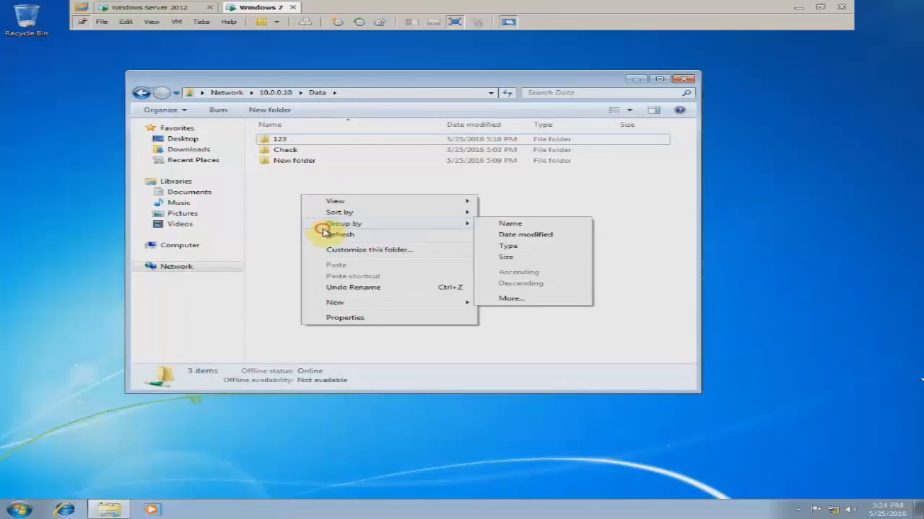
{"action": "left_click", "coordinate": [293, 206]}
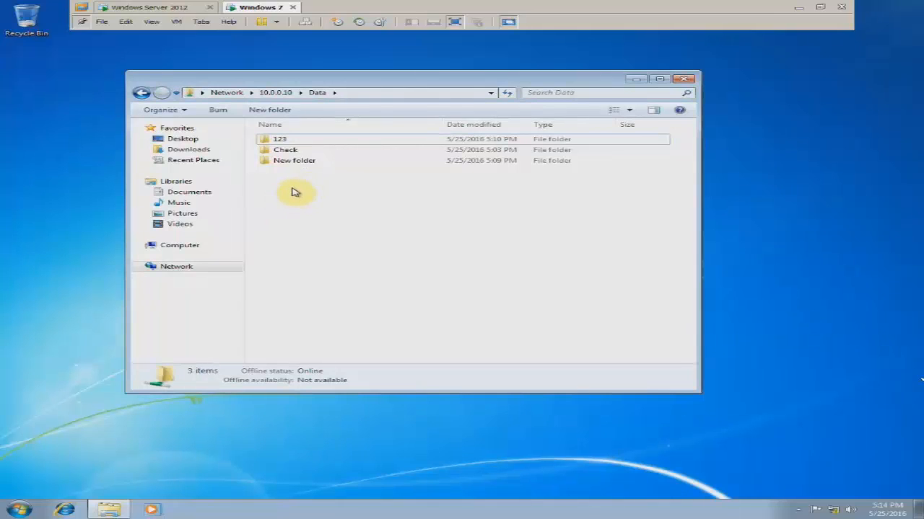
- Create New folder (2) and New folder (3) in the Data share with default names
{"action": "right_click", "coordinate": [310, 187]}
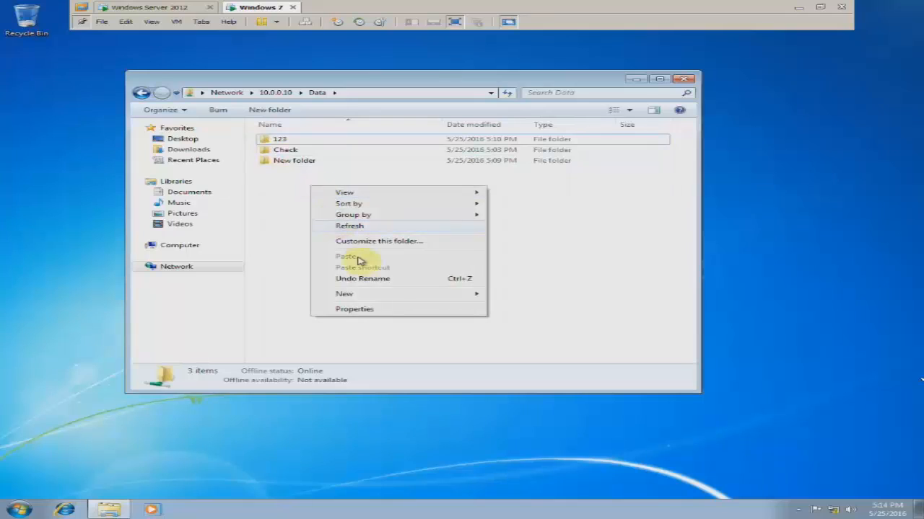
{"action": "mouse_move", "coordinate": [383, 293]}
{"action": "left_click", "coordinate": [505, 294]}
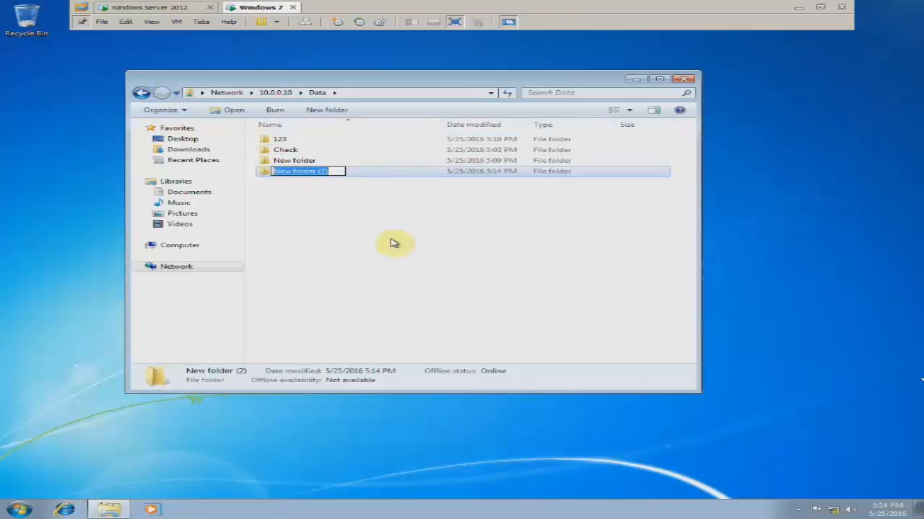
{"action": "left_click", "coordinate": [355, 227]}
{"action": "right_click", "coordinate": [328, 202]}
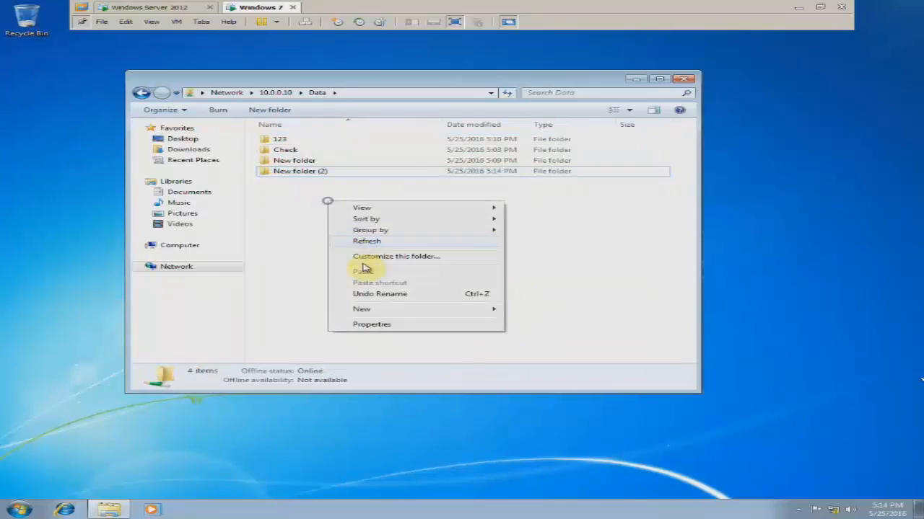
{"action": "mouse_move", "coordinate": [412, 310]}
{"action": "left_click", "coordinate": [548, 313]}
{"action": "left_click", "coordinate": [445, 288]}
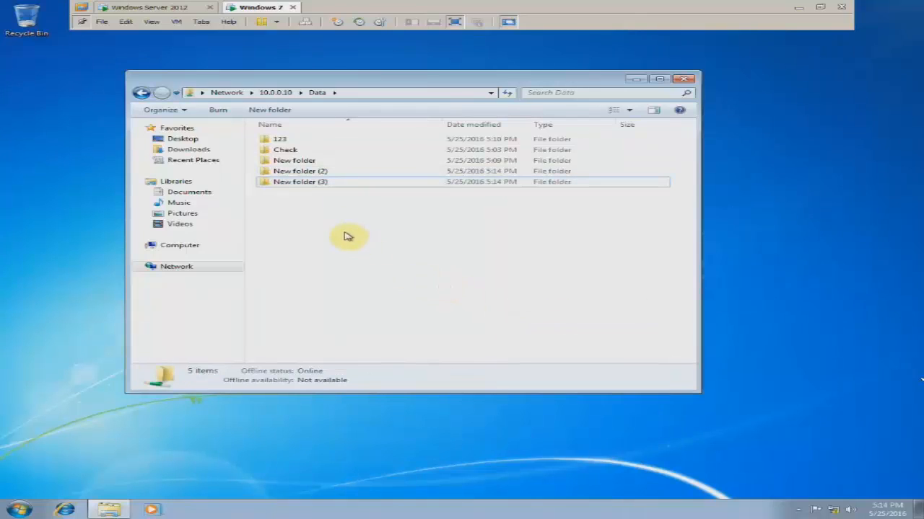
- Try deleting New folder (3), dismiss the access denied message, and refresh to confirm it remains
{"action": "left_click", "coordinate": [312, 184]}
{"action": "right_click", "coordinate": [313, 184]}
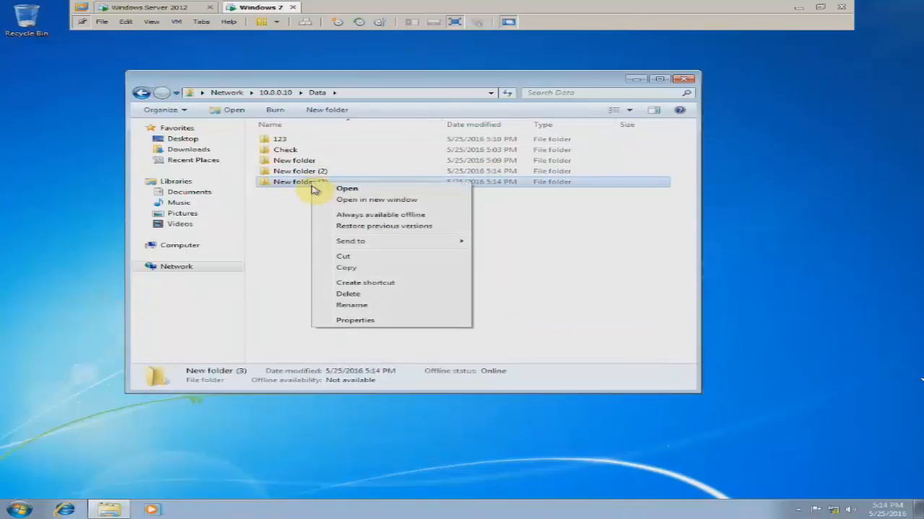
{"action": "left_click", "coordinate": [370, 292]}
{"action": "left_click", "coordinate": [512, 295]}
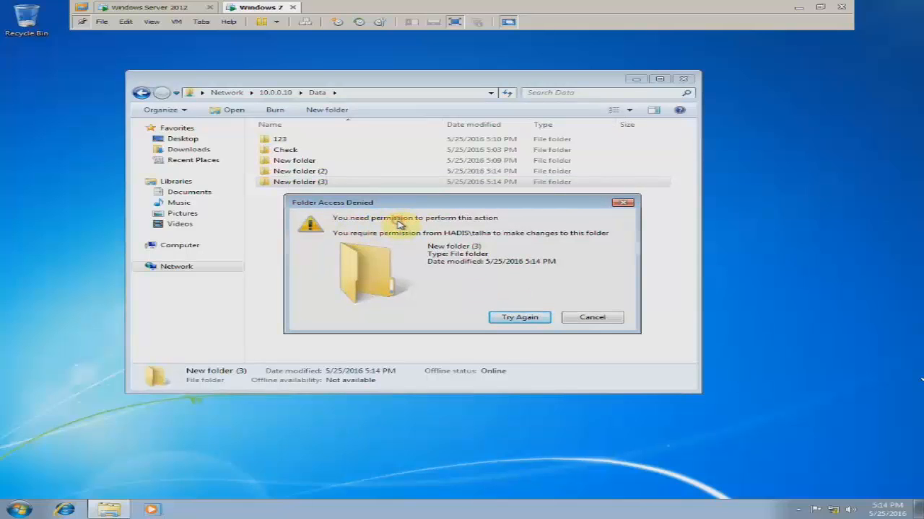
{"action": "left_click", "coordinate": [590, 317]}
{"action": "left_click", "coordinate": [443, 275]}
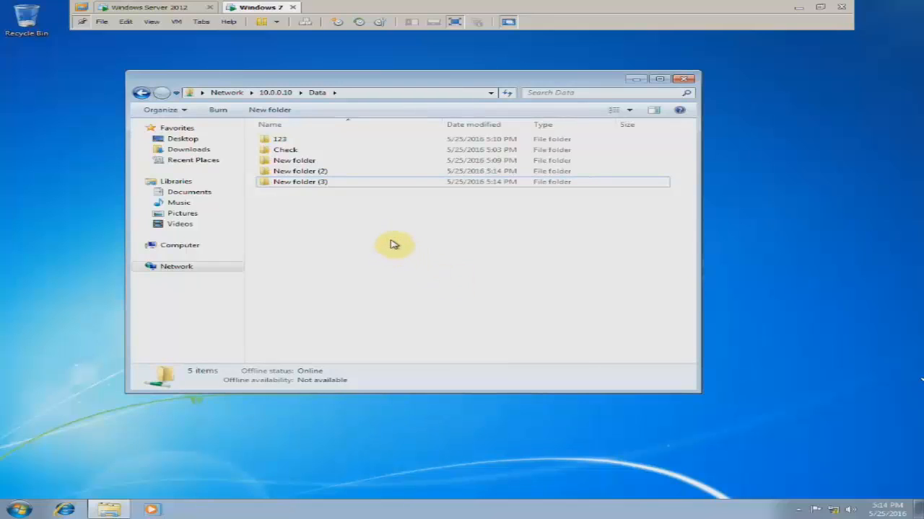
{"action": "right_click", "coordinate": [337, 216]}
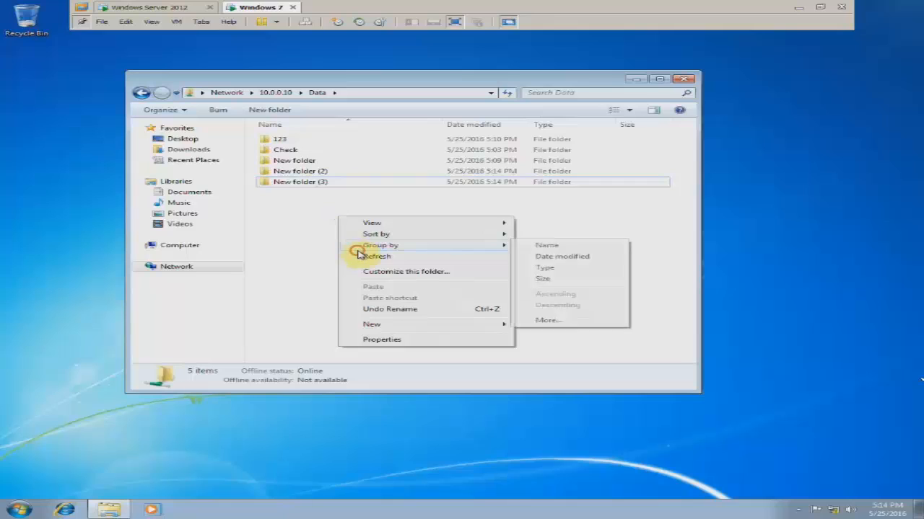
{"action": "left_click", "coordinate": [357, 255]}
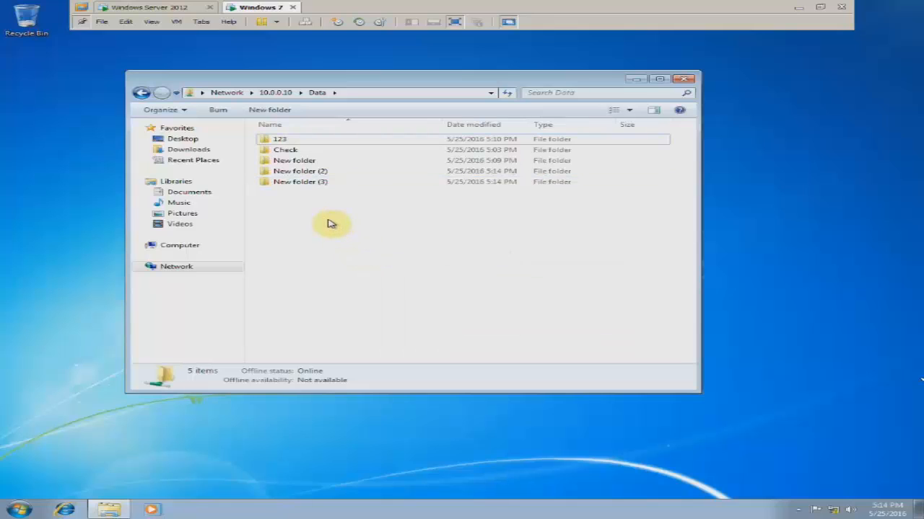
- On the Windows Server 2012 machine, close Local Disk (C:) and maximize Active Directory Users and Computers
{"action": "left_click", "coordinate": [174, 9]}
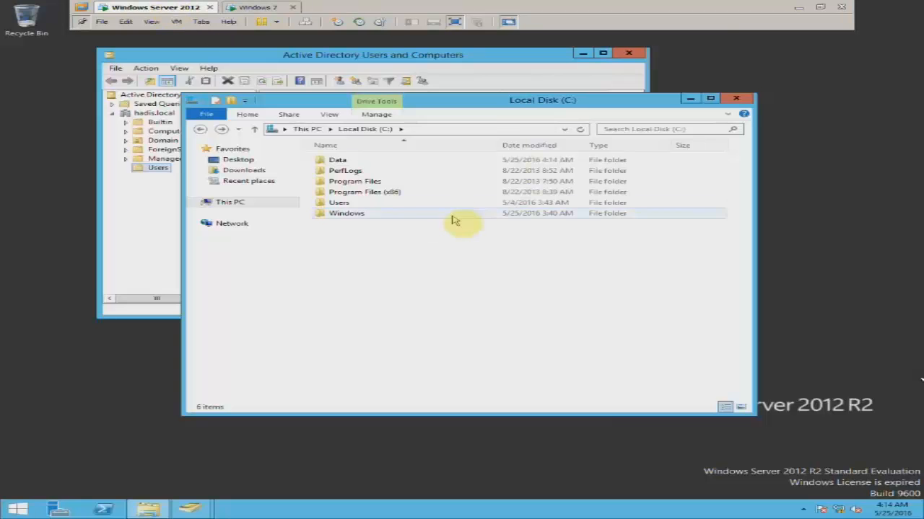
{"action": "left_click_drag", "start_coordinate": [476, 108], "coordinate": [500, 126]}
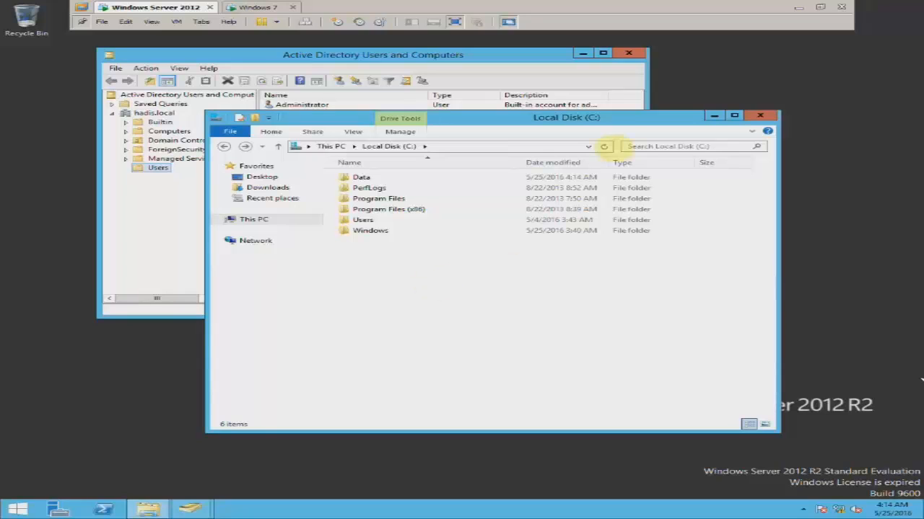
{"action": "left_click", "coordinate": [760, 116]}
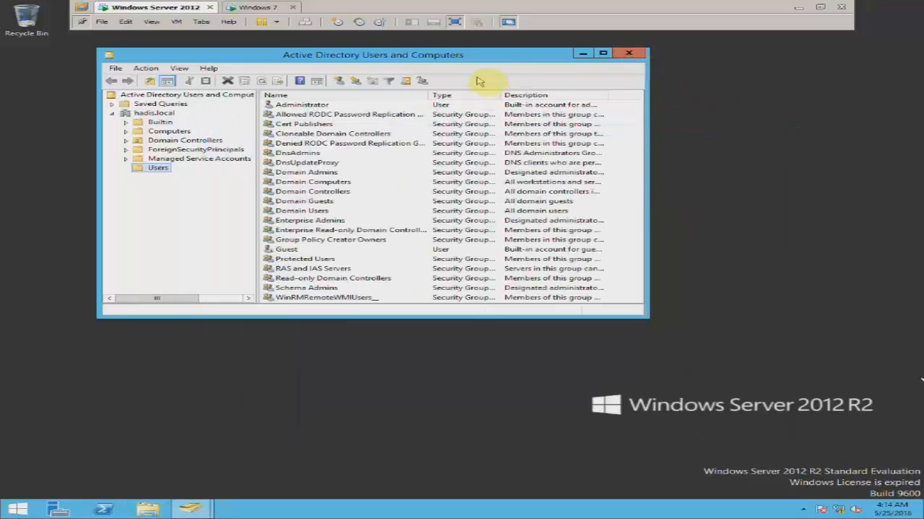
{"action": "left_click_drag", "start_coordinate": [486, 59], "coordinate": [487, 62]}
{"action": "double_click", "coordinate": [492, 60]}
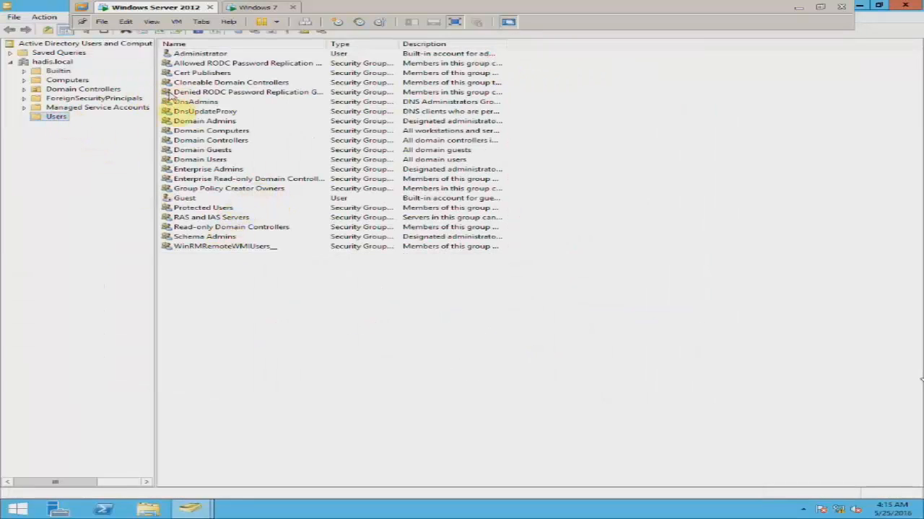
- Browse the Users container, then reopen Active Directory Users and Computers from Server Manager, maximized
{"action": "left_click", "coordinate": [46, 118]}
{"action": "left_click", "coordinate": [46, 108]}
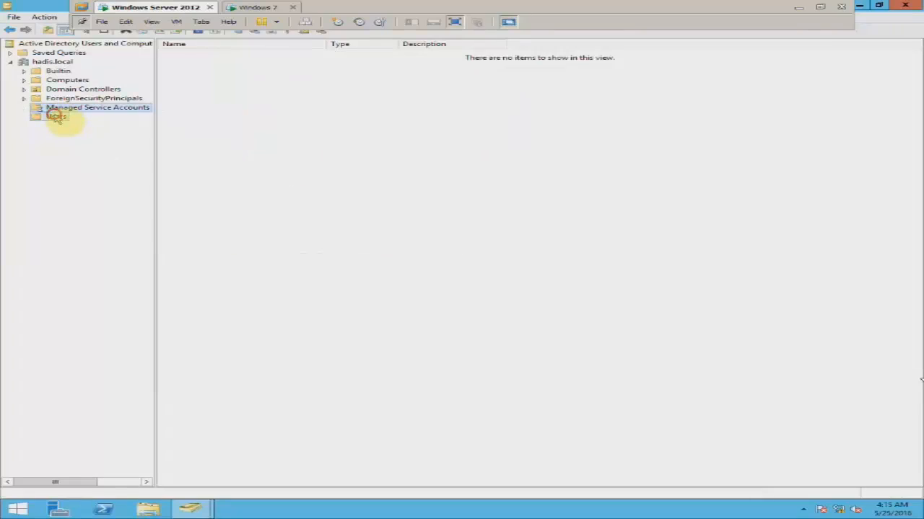
{"action": "left_click", "coordinate": [55, 117]}
{"action": "left_click_drag", "start_coordinate": [47, 5], "coordinate": [74, 72]}
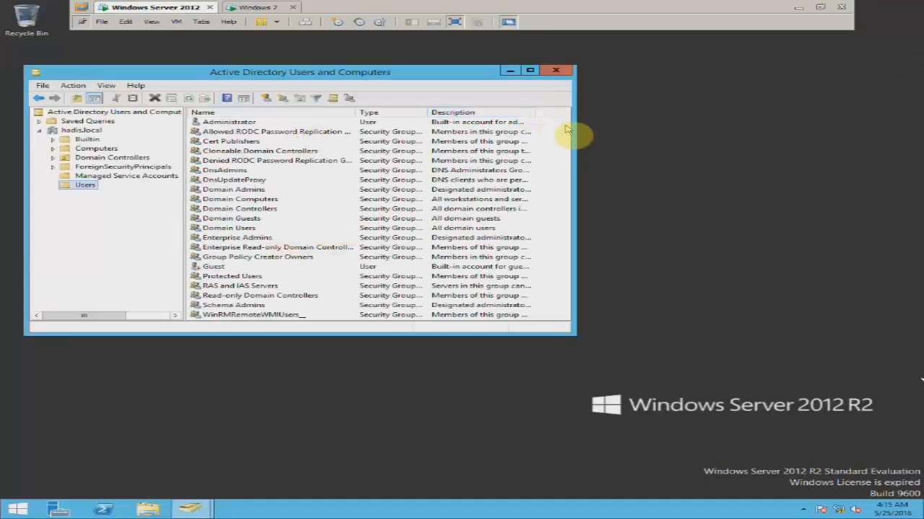
{"action": "left_click", "coordinate": [230, 228]}
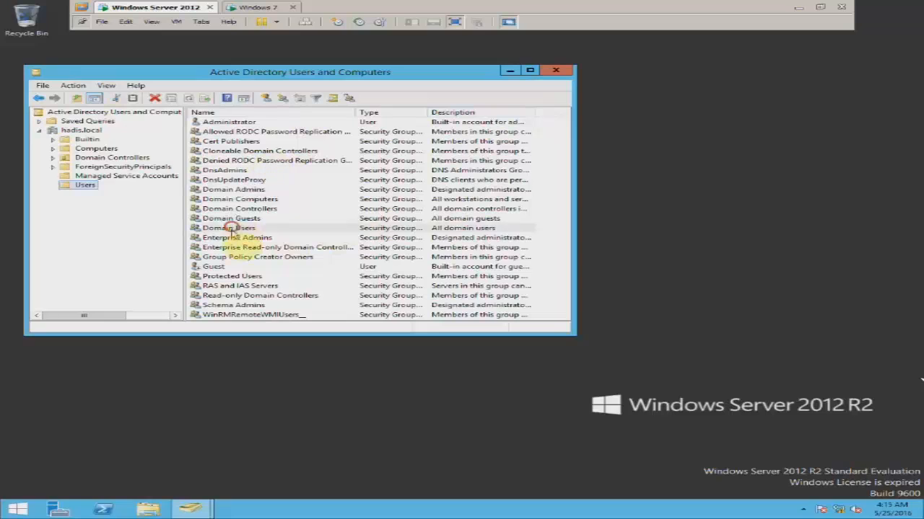
{"action": "left_click", "coordinate": [556, 70]}
{"action": "left_click", "coordinate": [54, 509]}
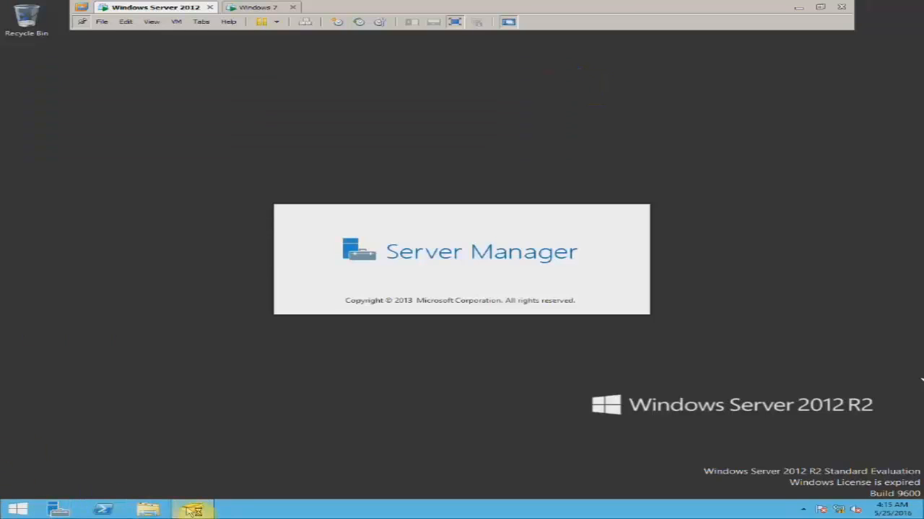
{"action": "left_click", "coordinate": [191, 510]}
{"action": "left_click", "coordinate": [904, 6]}
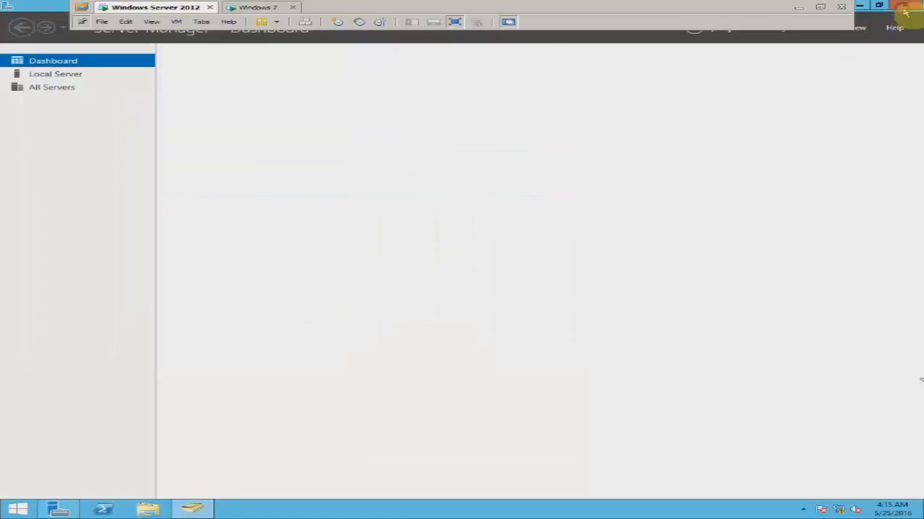
{"action": "left_click", "coordinate": [547, 102]}
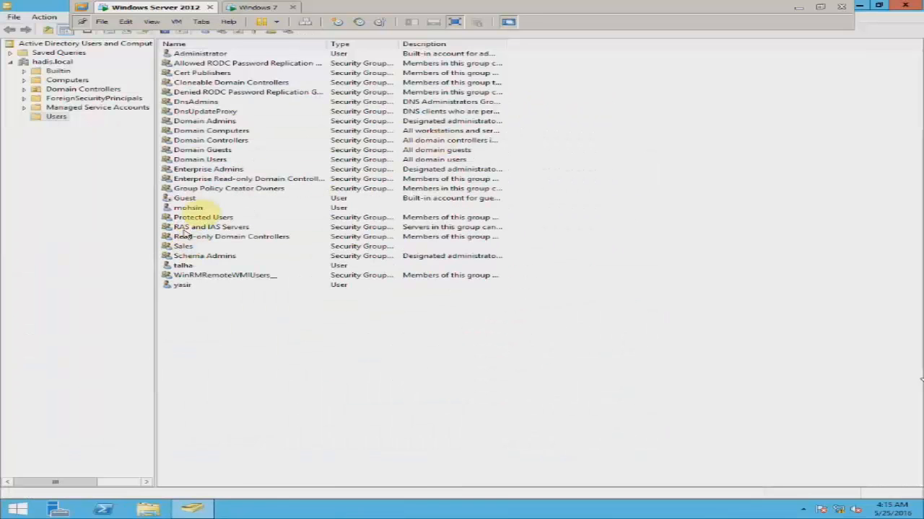
- Compare the user accounts listed in the hadis.local Users container
{"action": "left_click", "coordinate": [189, 209]}
{"action": "left_click", "coordinate": [183, 265]}
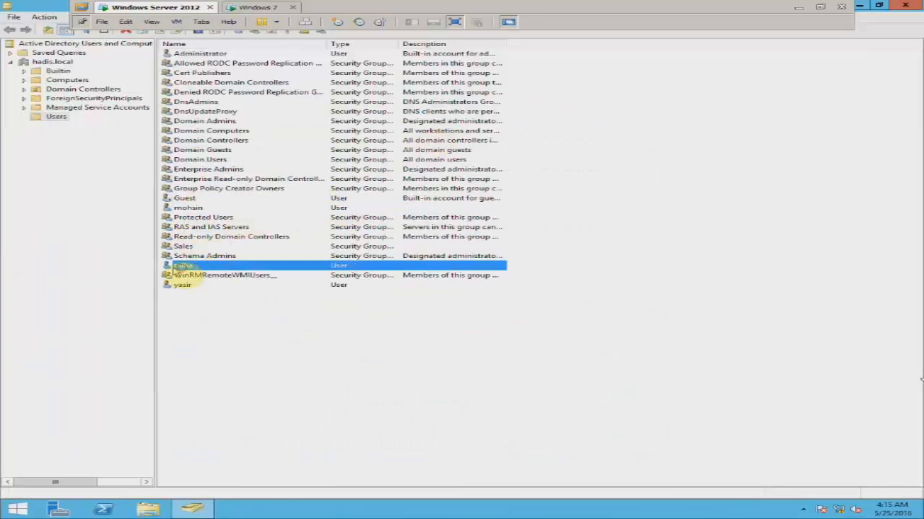
{"action": "left_click", "coordinate": [189, 209]}
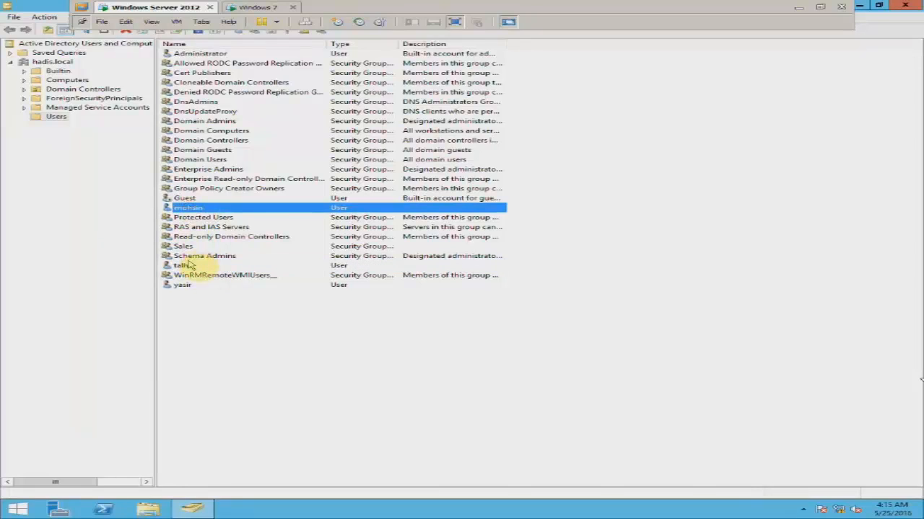
{"action": "left_click", "coordinate": [184, 266]}
{"action": "left_click", "coordinate": [186, 208]}
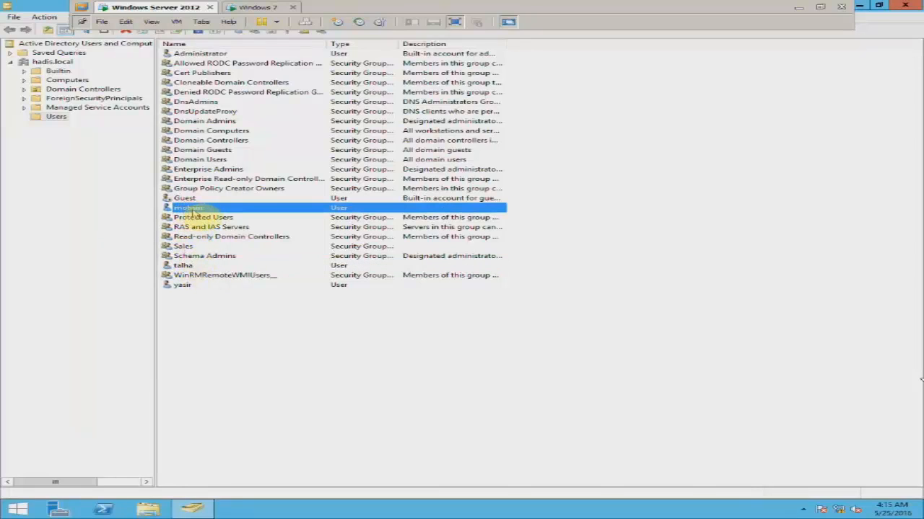
- On Windows 7, close the Data share window and log off the current user
{"action": "left_click", "coordinate": [254, 9]}
{"action": "left_click", "coordinate": [688, 78]}
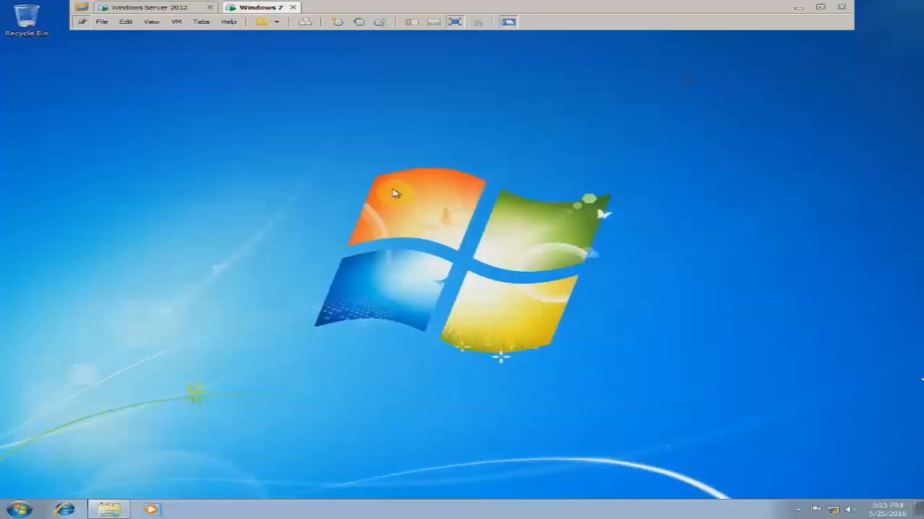
{"action": "left_click", "coordinate": [17, 508]}
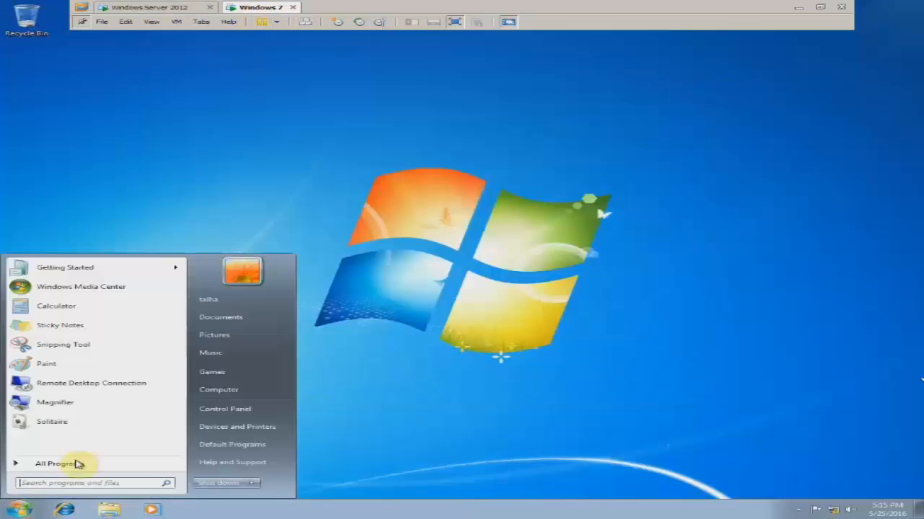
{"action": "mouse_move", "coordinate": [252, 482]}
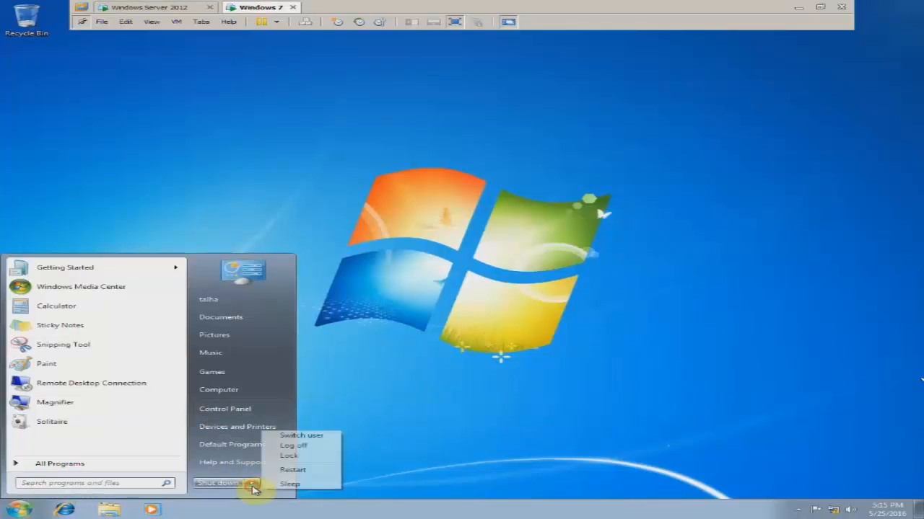
{"action": "left_click", "coordinate": [287, 447]}
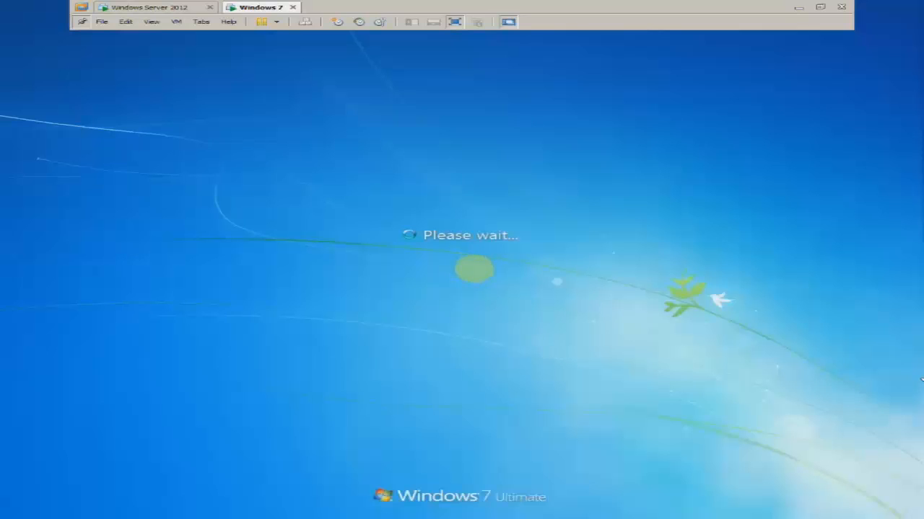
- Sign in through Other User with a different HADIS domain account's credentials
{"action": "key", "text": "ctrl+alt+Insert"}
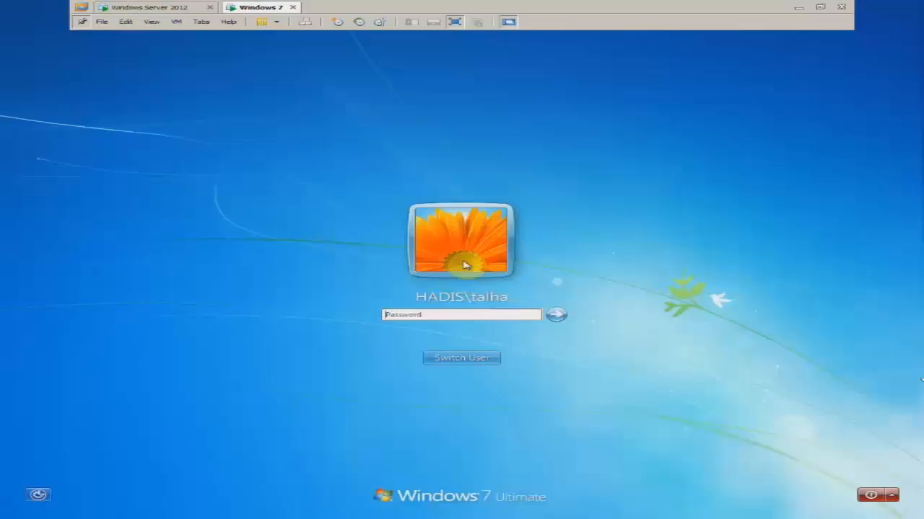
{"action": "left_click", "coordinate": [472, 363]}
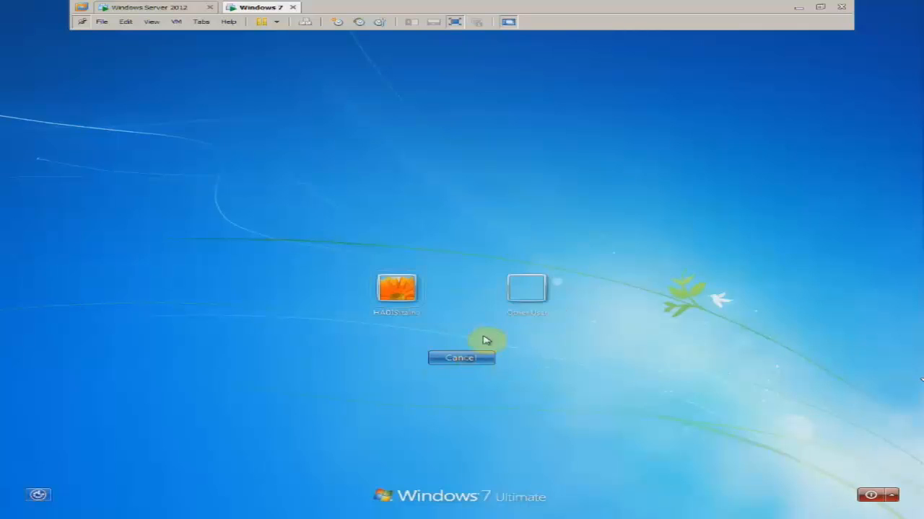
{"action": "left_click", "coordinate": [521, 292]}
{"action": "type", "text": "moh"}
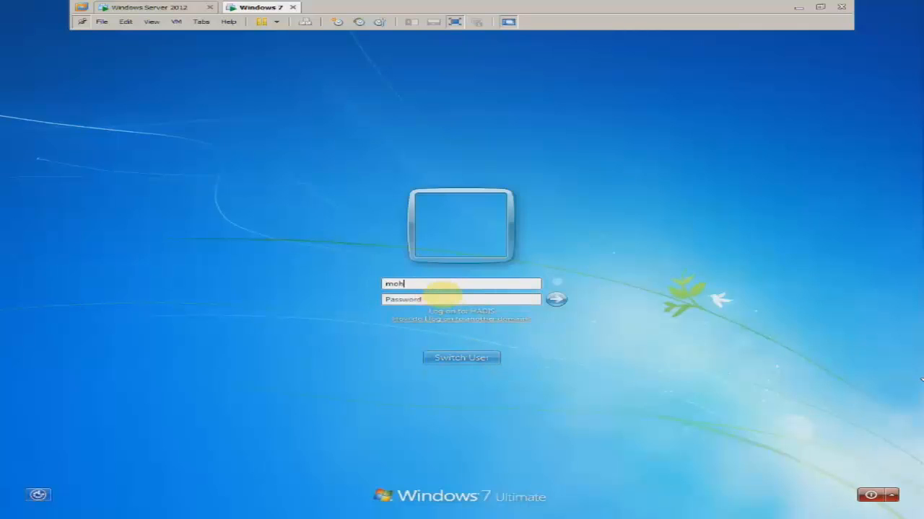
{"action": "type", "text": "*******"}
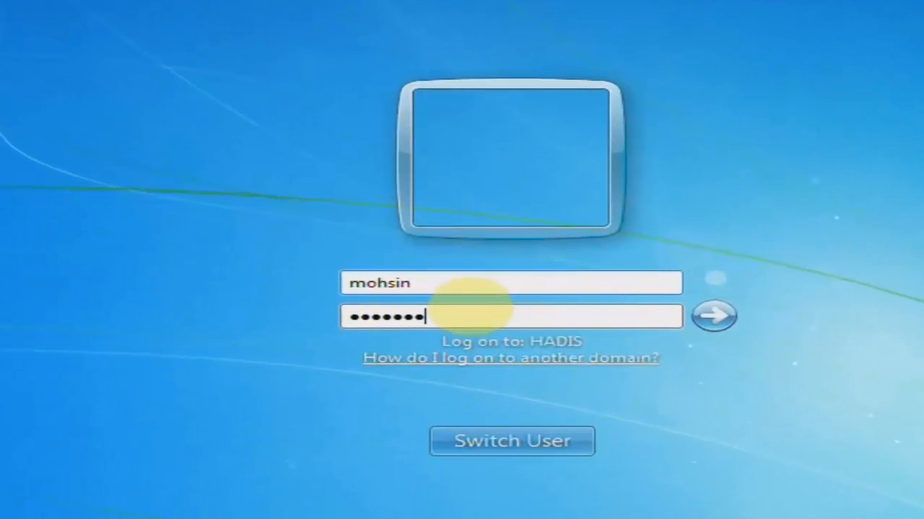
{"action": "key", "text": "Return"}
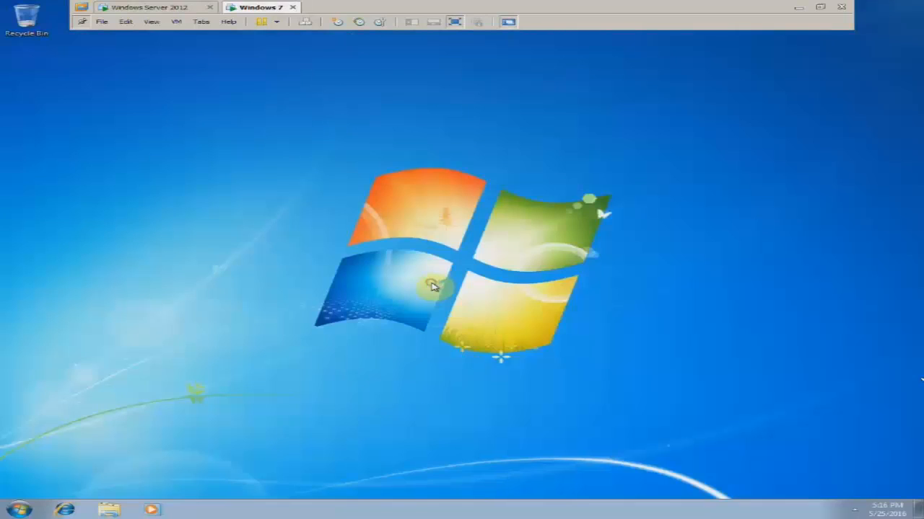
- Open the Data share via \\10.0.0.10 from the Run prompt
{"action": "key", "text": "super+r"}
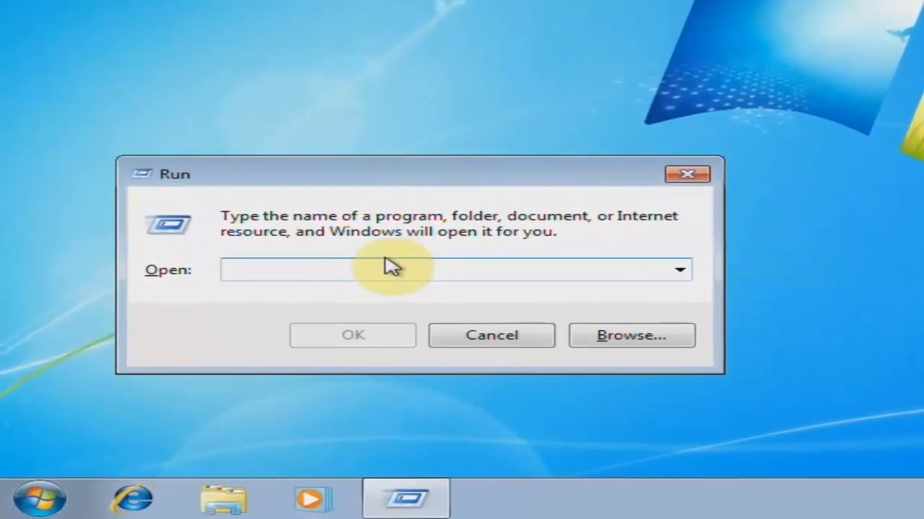
{"action": "type", "text": "\\\\10.0.0.10"}
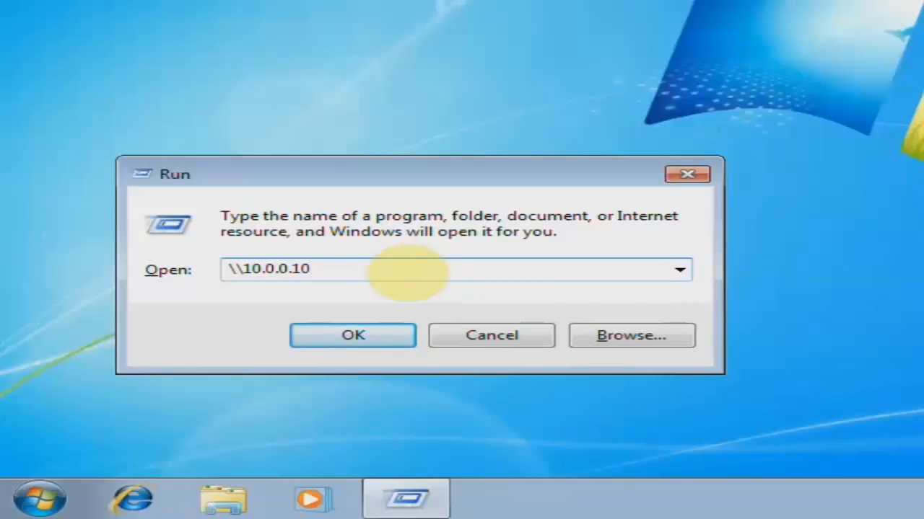
{"action": "key", "text": "Return"}
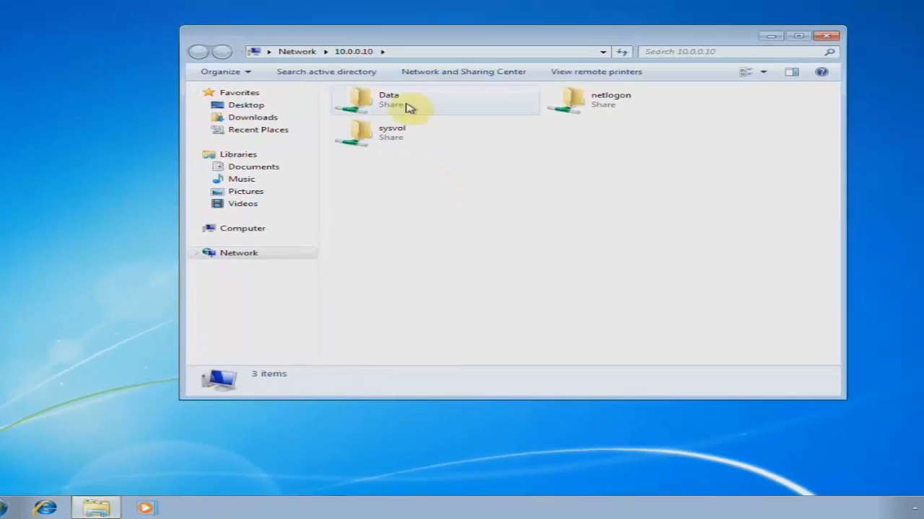
{"action": "double_click", "coordinate": [393, 101]}
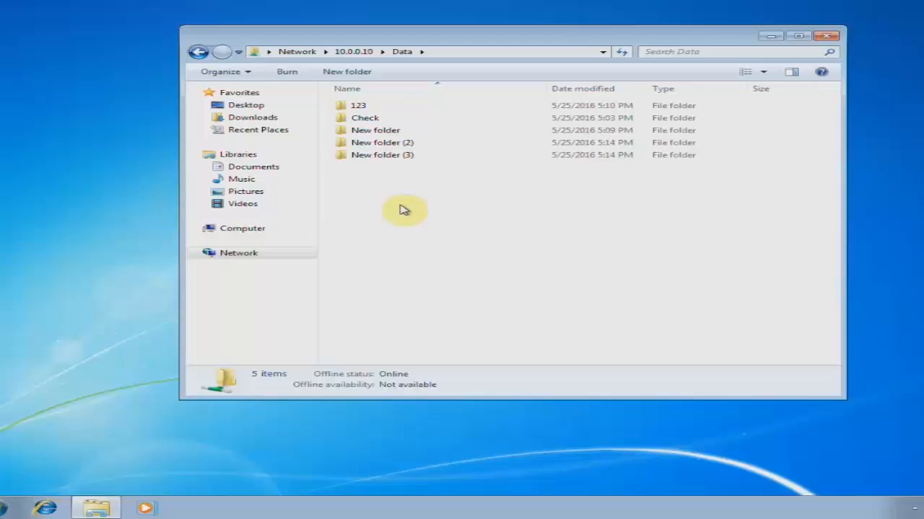
- Create New folder (4) in the Data share and refresh the listing
{"action": "right_click", "coordinate": [408, 187]}
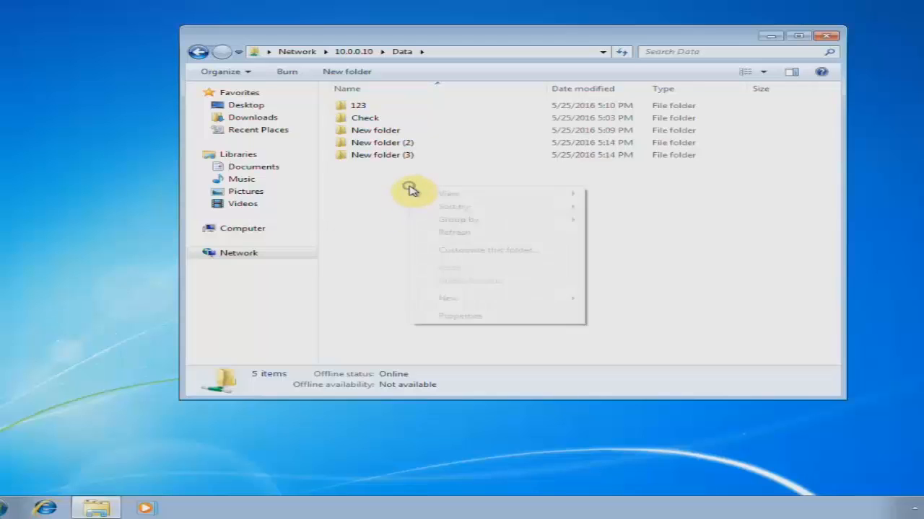
{"action": "mouse_move", "coordinate": [466, 299]}
{"action": "left_click", "coordinate": [590, 300]}
{"action": "left_click", "coordinate": [408, 212]}
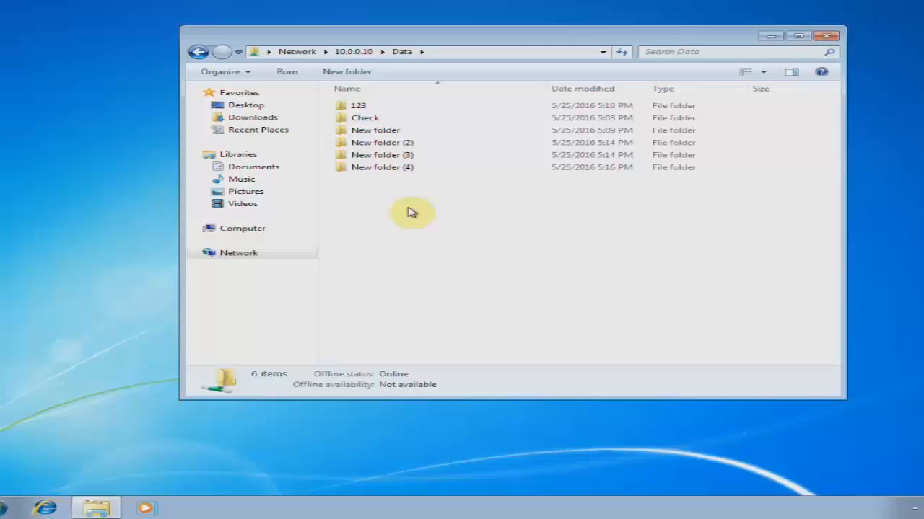
{"action": "right_click", "coordinate": [408, 210]}
{"action": "left_click", "coordinate": [422, 243]}
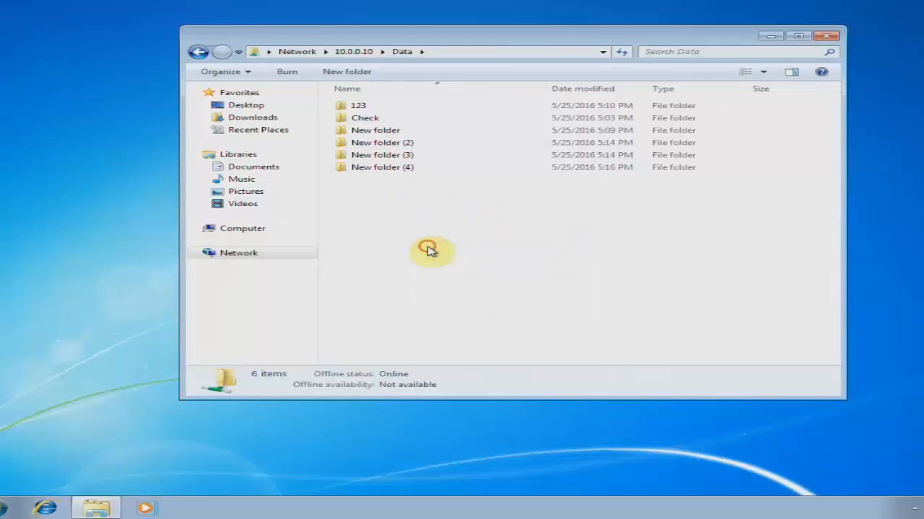
- Try deleting New folder (4), dismiss the access denial, refresh, and close the share window
{"action": "left_click", "coordinate": [401, 172]}
{"action": "key", "text": "Delete"}
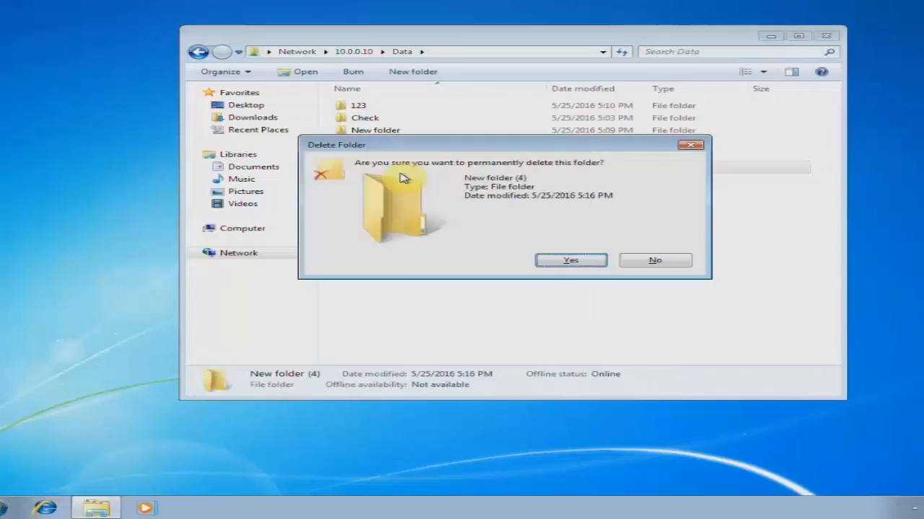
{"action": "key", "text": "Return"}
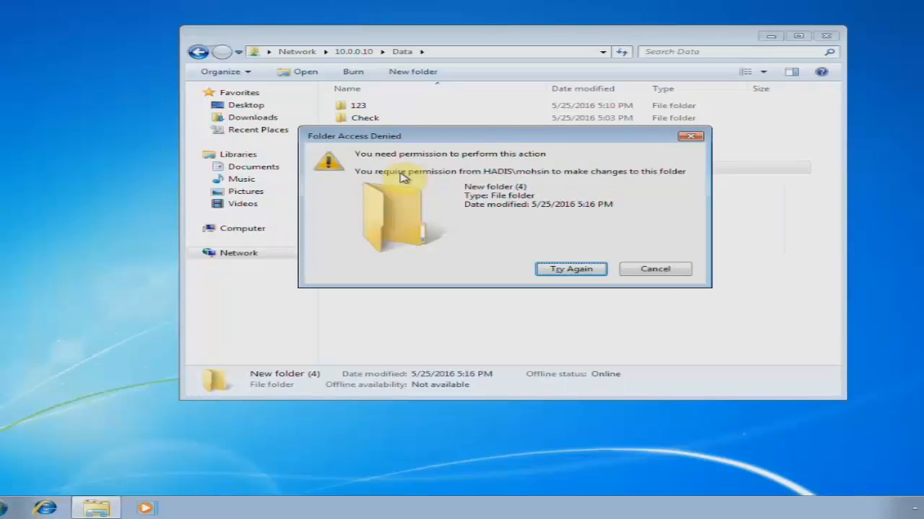
{"action": "left_click", "coordinate": [659, 272]}
{"action": "right_click", "coordinate": [454, 204]}
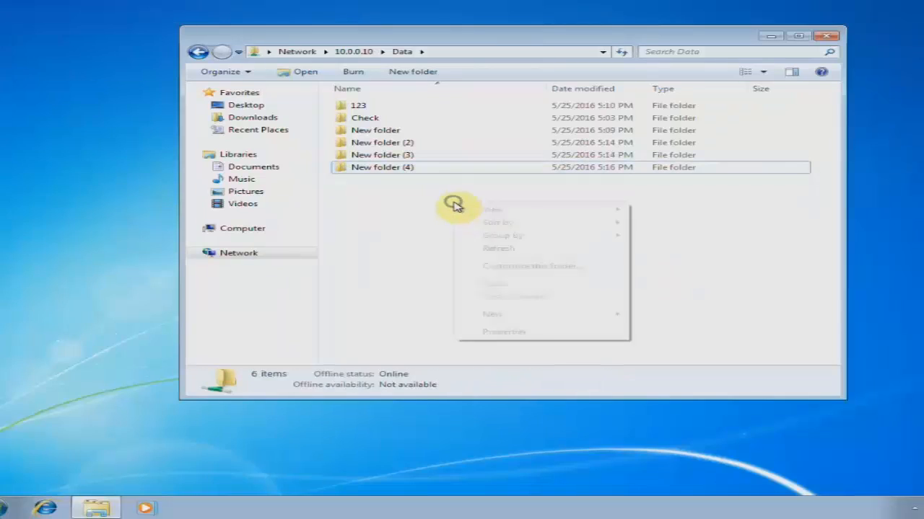
{"action": "left_click", "coordinate": [488, 247]}
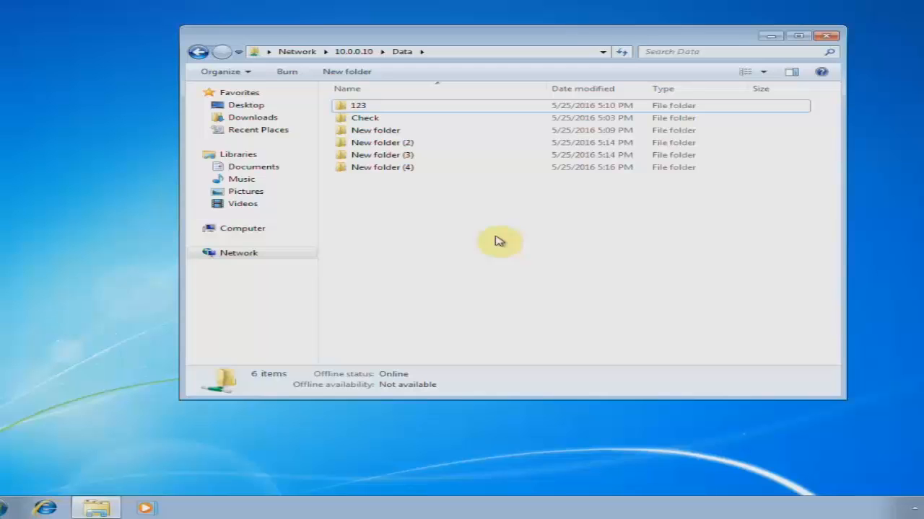
{"action": "left_click", "coordinate": [826, 35]}
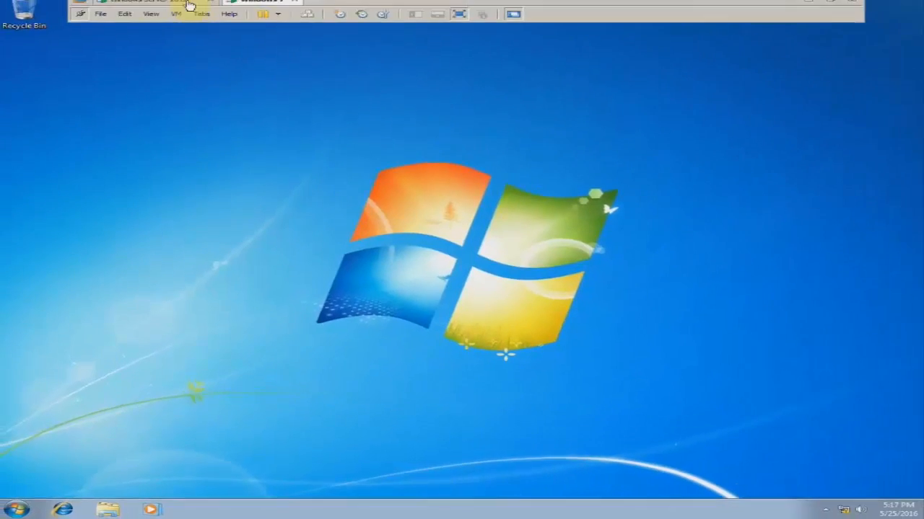
- On the server, open the Sales group's properties and review its two members
{"action": "left_click", "coordinate": [189, 6]}
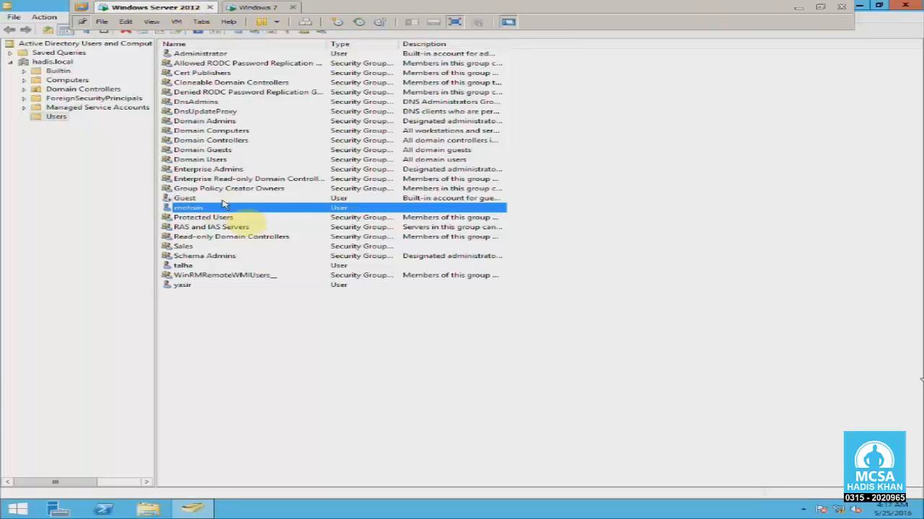
{"action": "left_click", "coordinate": [189, 285]}
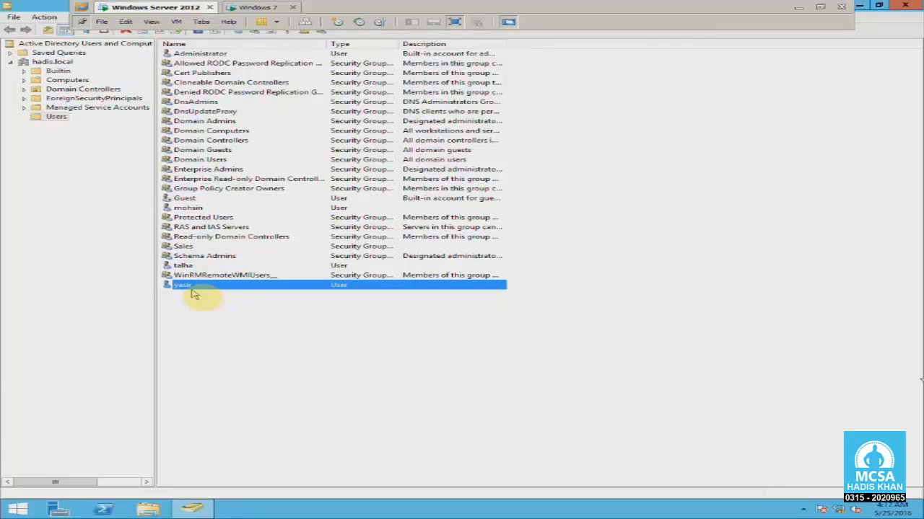
{"action": "left_click", "coordinate": [191, 286]}
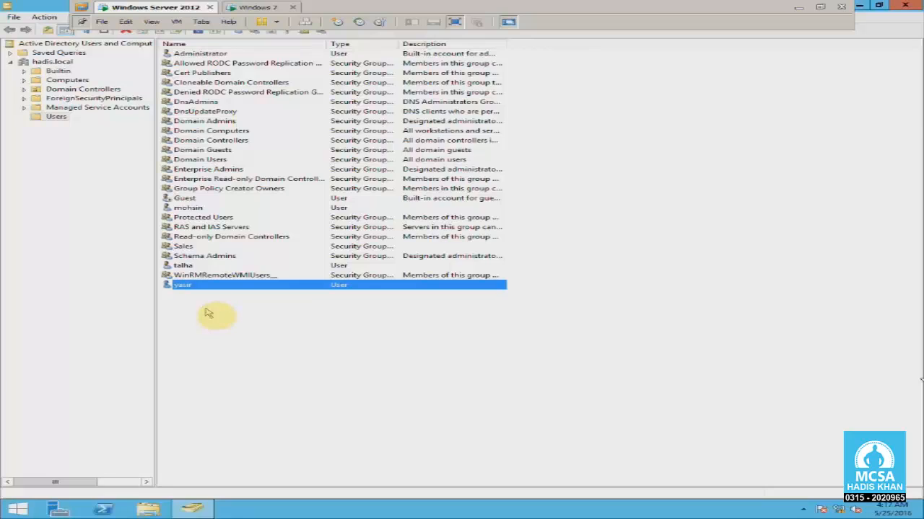
{"action": "left_click", "coordinate": [185, 246]}
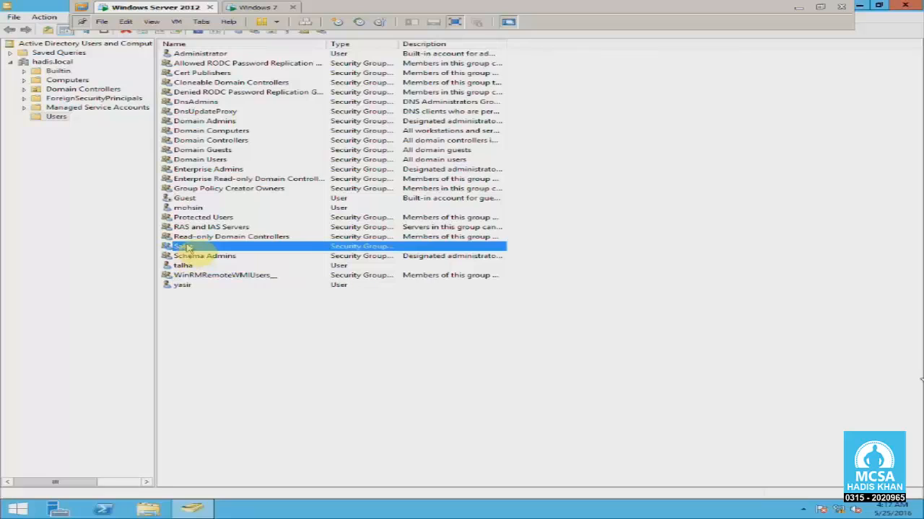
{"action": "right_click", "coordinate": [186, 246]}
{"action": "left_click", "coordinate": [249, 333]}
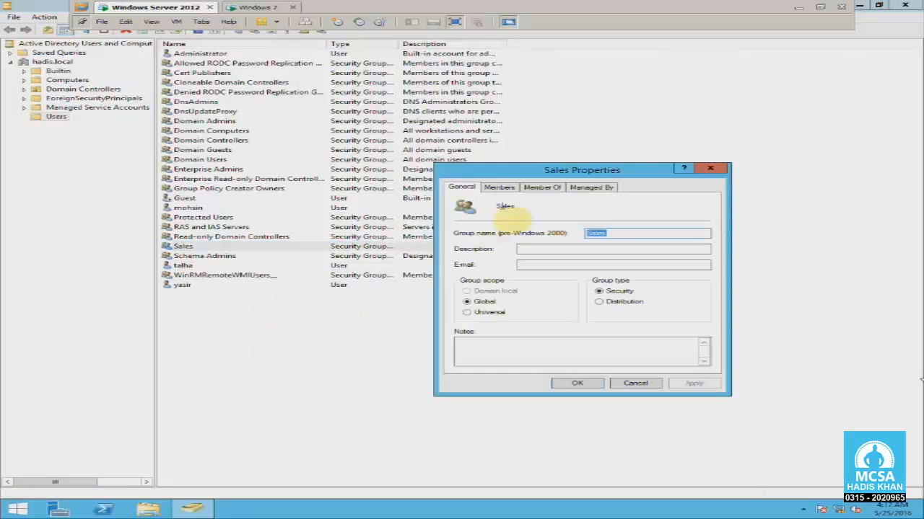
{"action": "left_click", "coordinate": [500, 187]}
{"action": "left_click", "coordinate": [494, 255]}
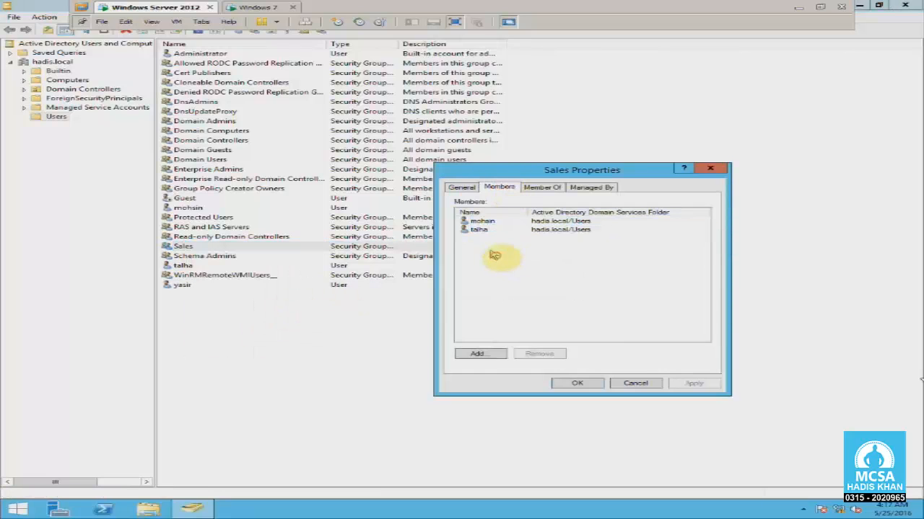
{"action": "left_click", "coordinate": [642, 385]}
- Select the account not in Sales and restore down the Active Directory window
{"action": "left_click", "coordinate": [192, 303]}
{"action": "left_click", "coordinate": [191, 287]}
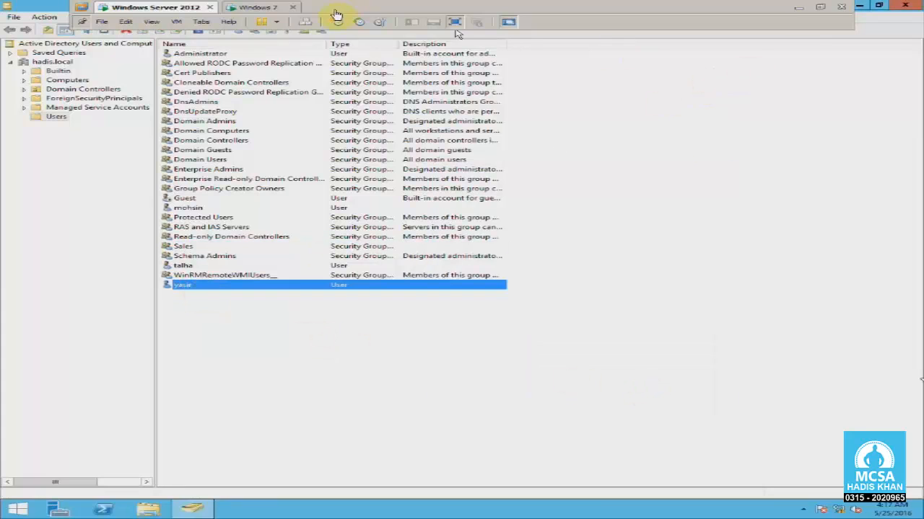
{"action": "left_click", "coordinate": [878, 6]}
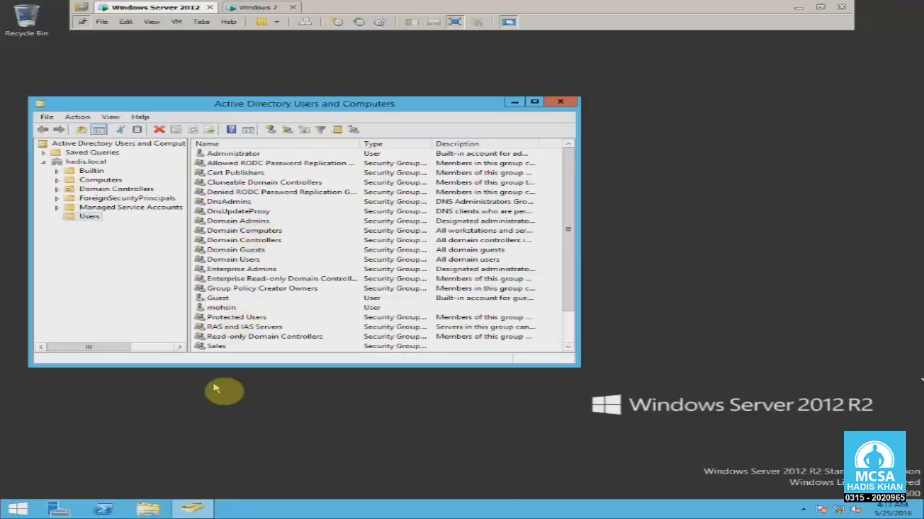
- Open the sharing list of C:\Data and review the Sales group's Read/Write permission
{"action": "key", "text": "super+e"}
{"action": "double_click", "coordinate": [570, 295]}
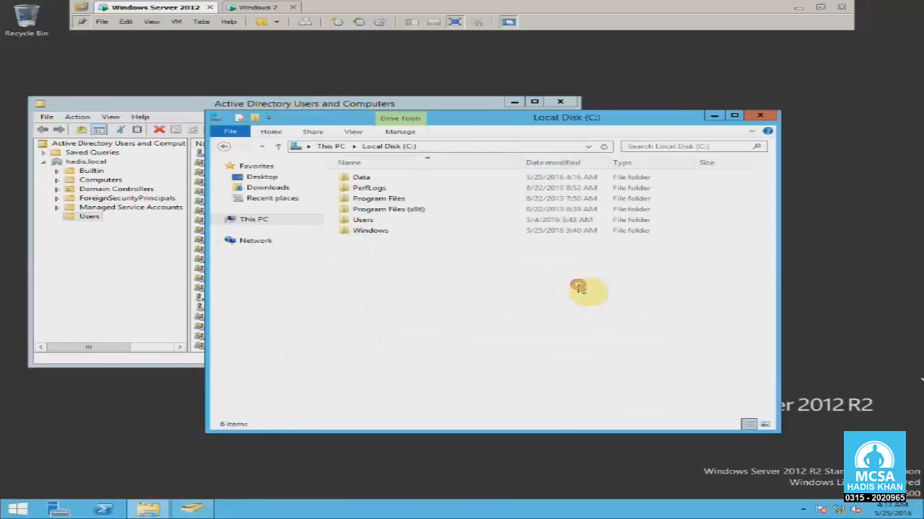
{"action": "right_click", "coordinate": [363, 177]}
{"action": "left_click", "coordinate": [429, 331]}
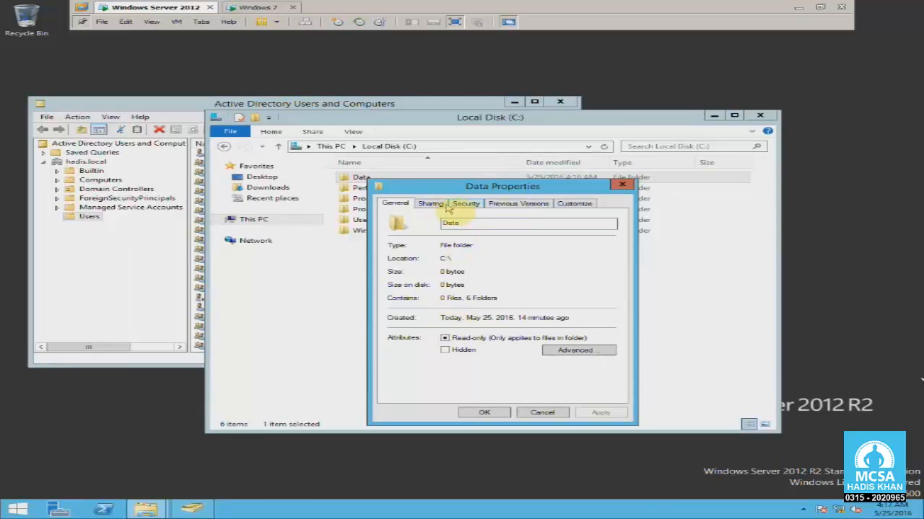
{"action": "left_click", "coordinate": [441, 205]}
{"action": "left_click", "coordinate": [424, 272]}
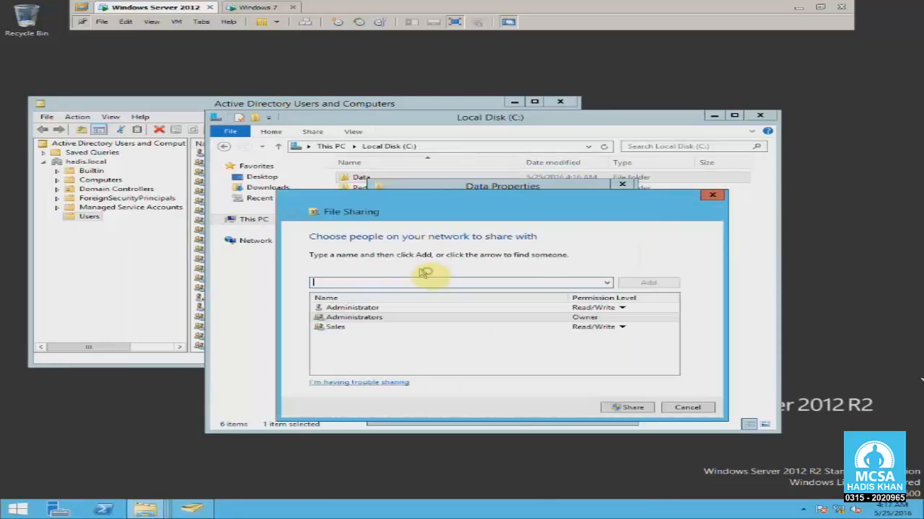
{"action": "left_click", "coordinate": [361, 317]}
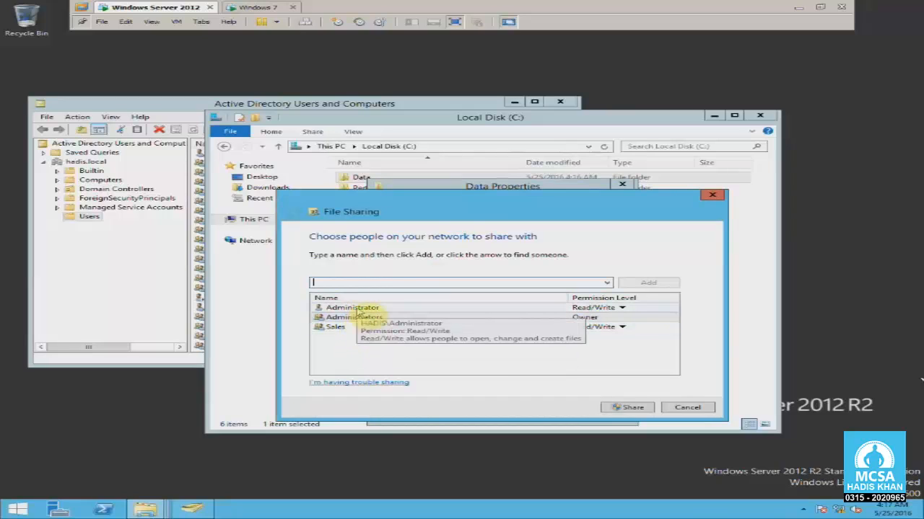
{"action": "left_click", "coordinate": [338, 328]}
{"action": "left_click", "coordinate": [360, 345]}
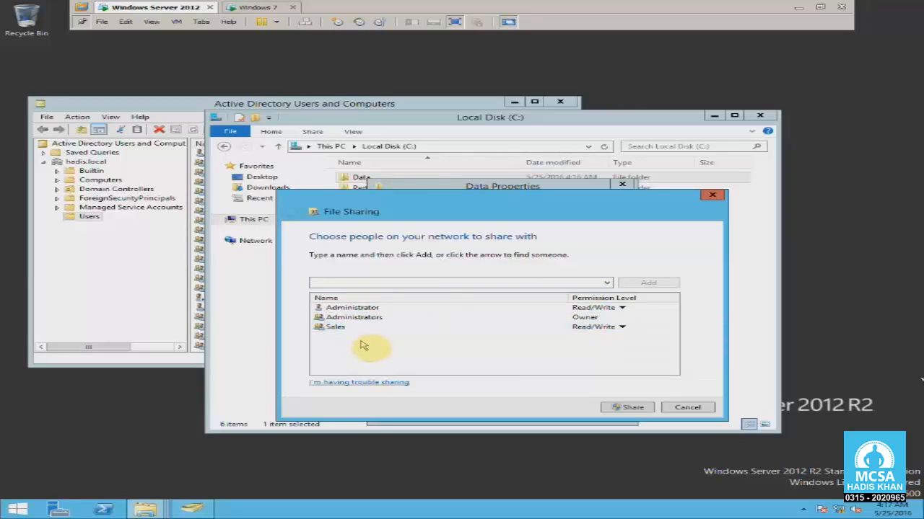
- Cancel the sharing list and close Data Properties, Local Disk and Active Directory windows
{"action": "left_click", "coordinate": [689, 408]}
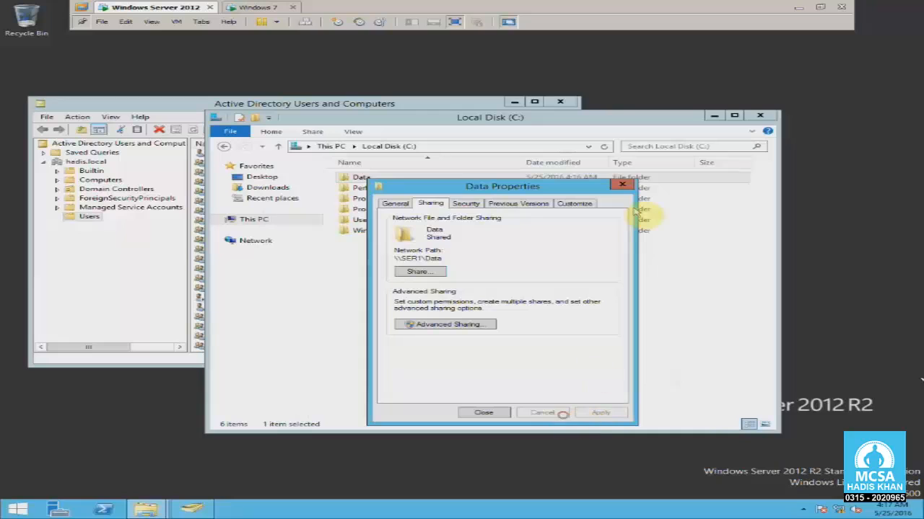
{"action": "left_click", "coordinate": [622, 184]}
{"action": "left_click", "coordinate": [759, 115]}
{"action": "left_click", "coordinate": [560, 102]}
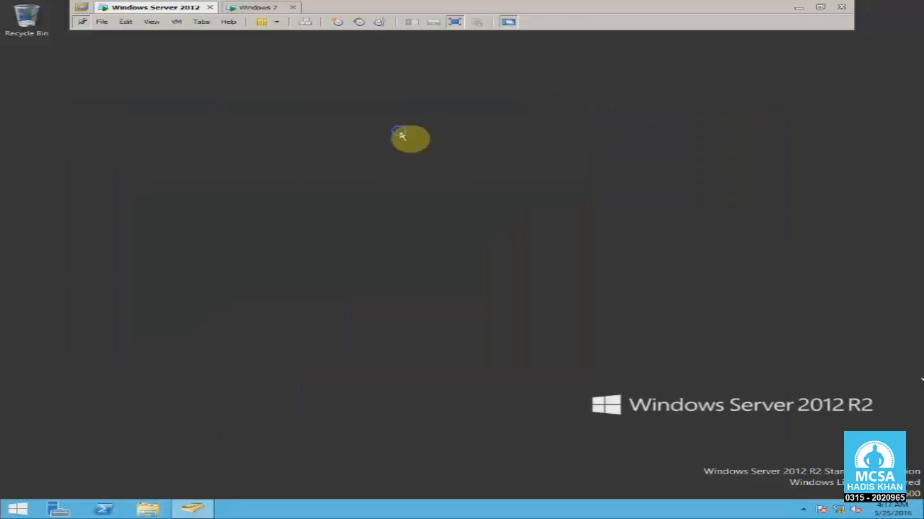
- On the Windows 7 machine, log off the current user
{"action": "left_click", "coordinate": [280, 15]}
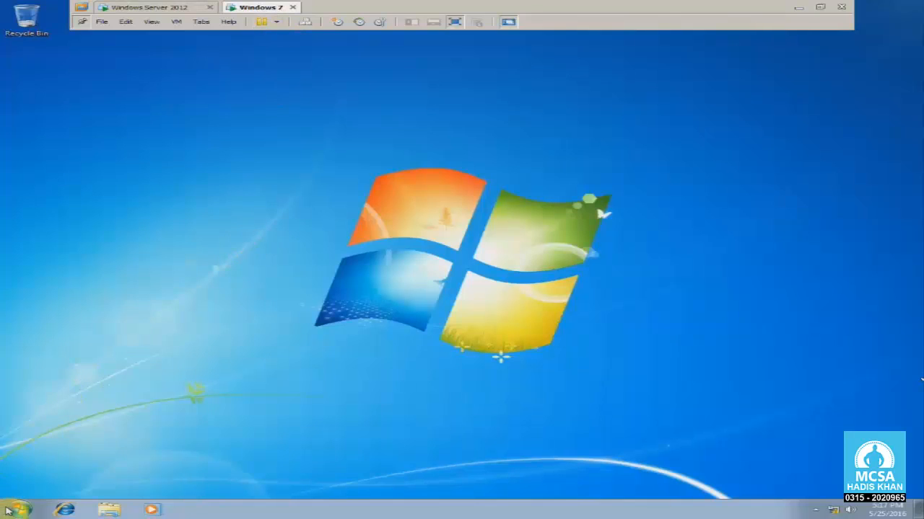
{"action": "left_click", "coordinate": [16, 509]}
{"action": "mouse_move", "coordinate": [251, 486]}
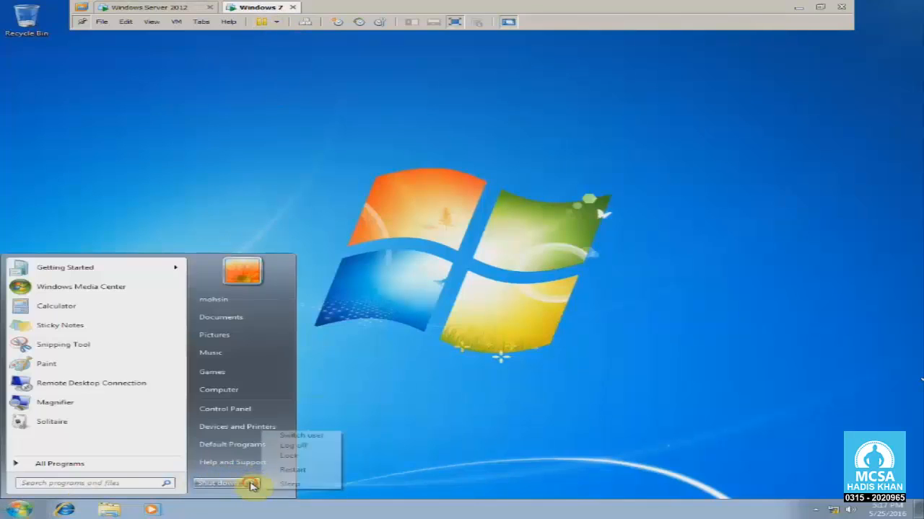
{"action": "left_click", "coordinate": [278, 446]}
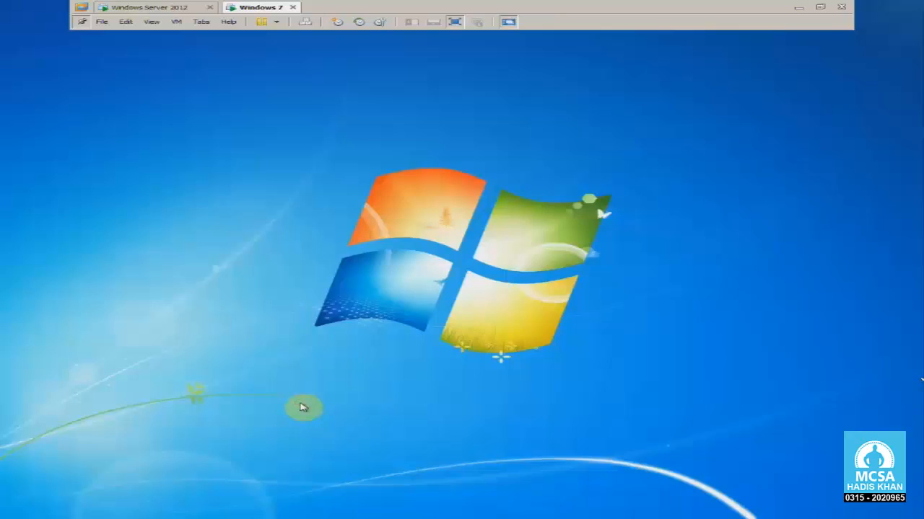
- Sign in through Other User as the non-Sales domain user with their password
{"action": "key", "text": "ctrl+alt+Insert"}
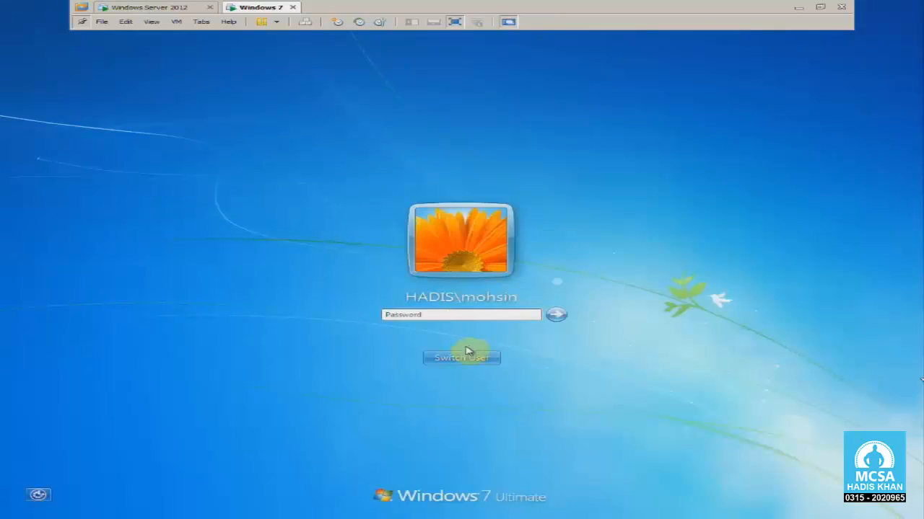
{"action": "left_click", "coordinate": [468, 355]}
{"action": "left_click", "coordinate": [508, 297]}
{"action": "left_click", "coordinate": [423, 284]}
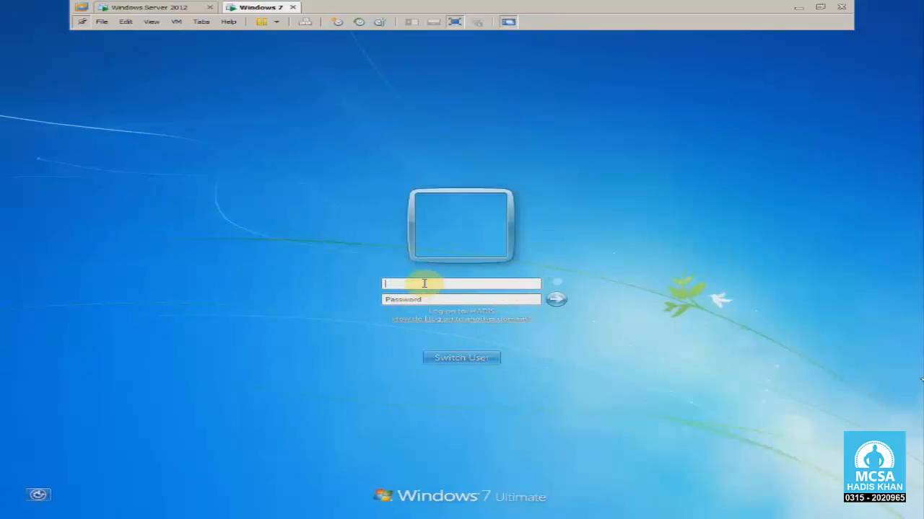
{"action": "type", "text": "yasir"}
{"action": "key", "text": "Tab"}
{"action": "type", "text": "12"}
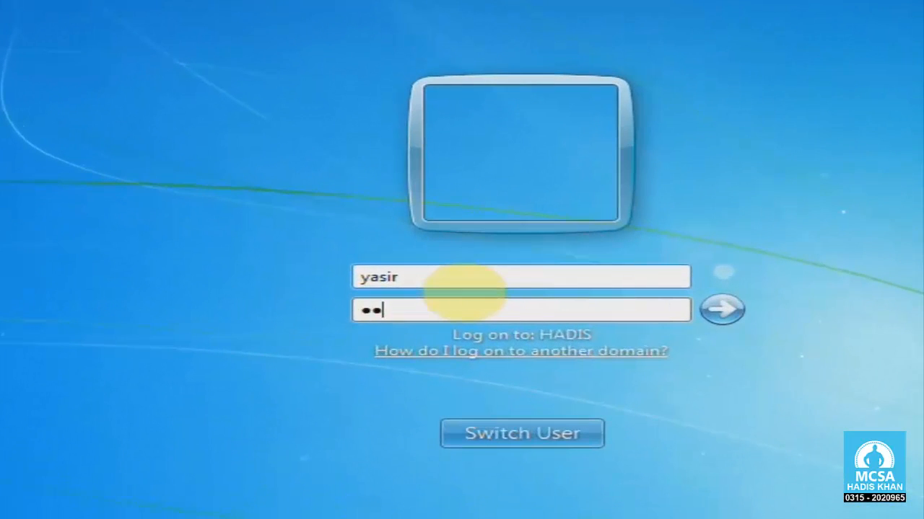
{"action": "type", "text": "34567"}
{"action": "key", "text": "Return"}
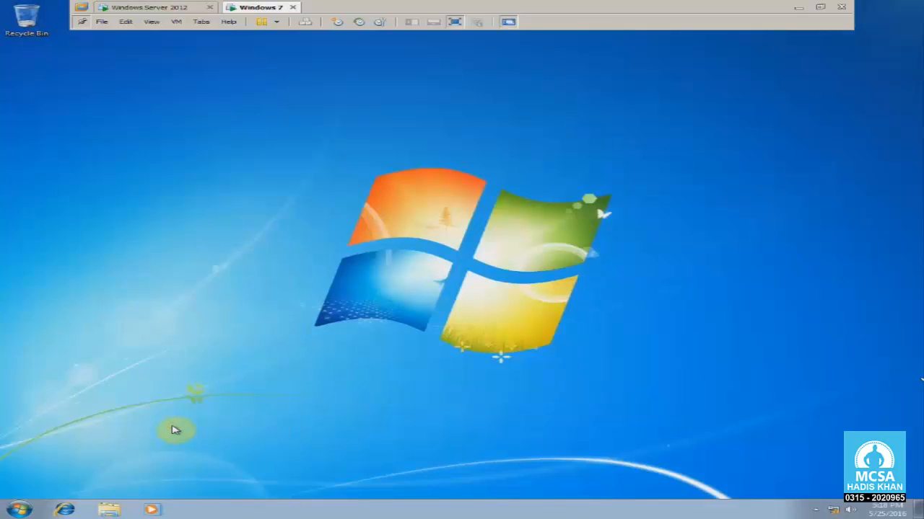
- Open \\10.0.0.10 from the Run prompt and try entering the Data share as the non-Sales user
{"action": "key", "text": "super+r"}
{"action": "left_click_drag", "start_coordinate": [186, 402], "coordinate": [209, 381]}
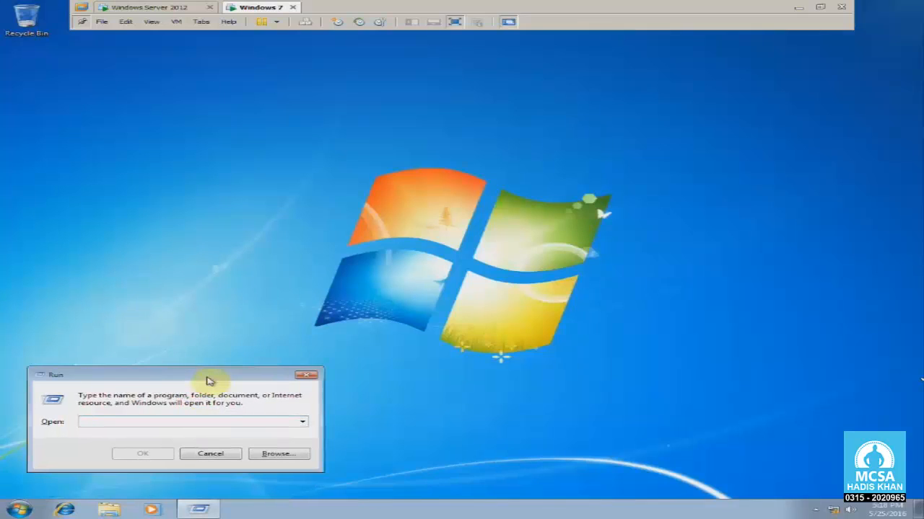
{"action": "type", "text": "\\\\"}
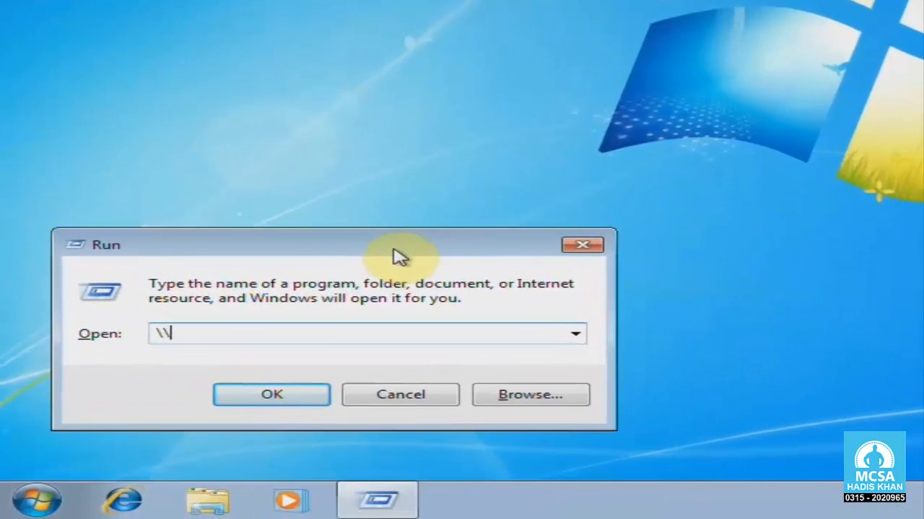
{"action": "type", "text": "10.0.0.10"}
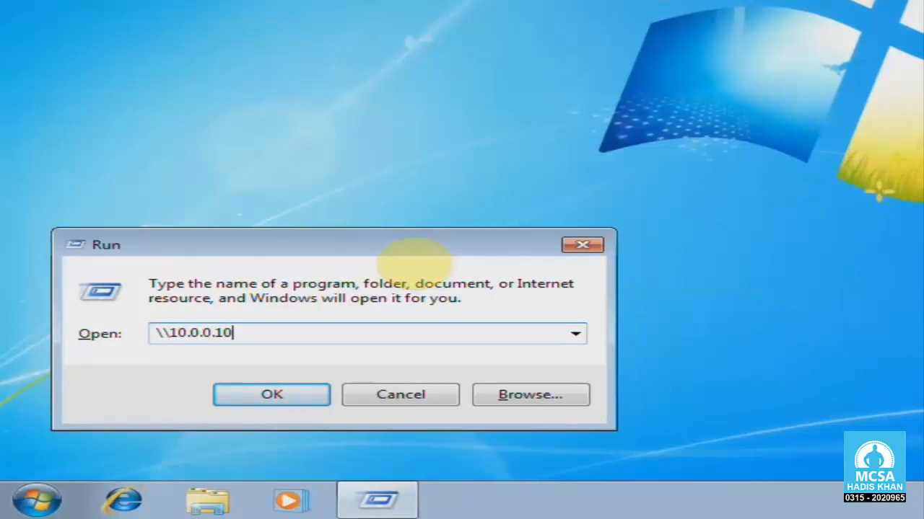
{"action": "key", "text": "Return"}
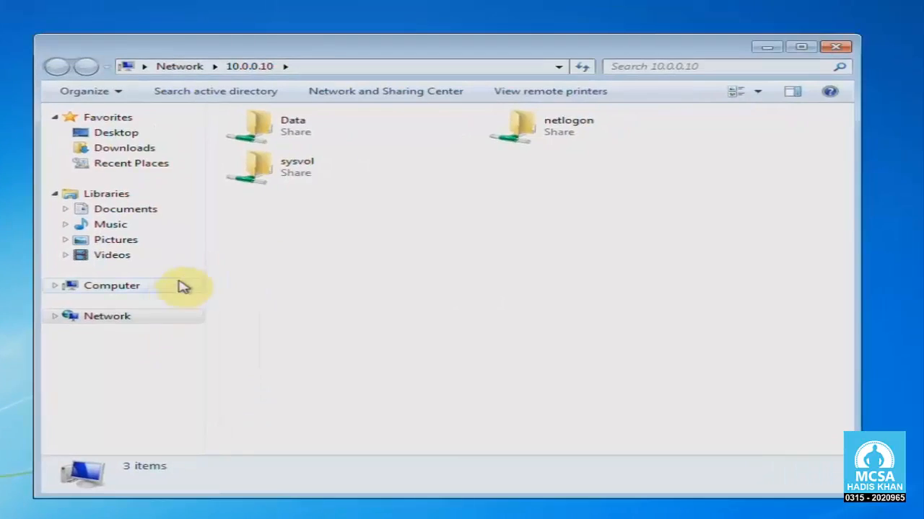
{"action": "left_click_drag", "start_coordinate": [272, 52], "coordinate": [264, 66]}
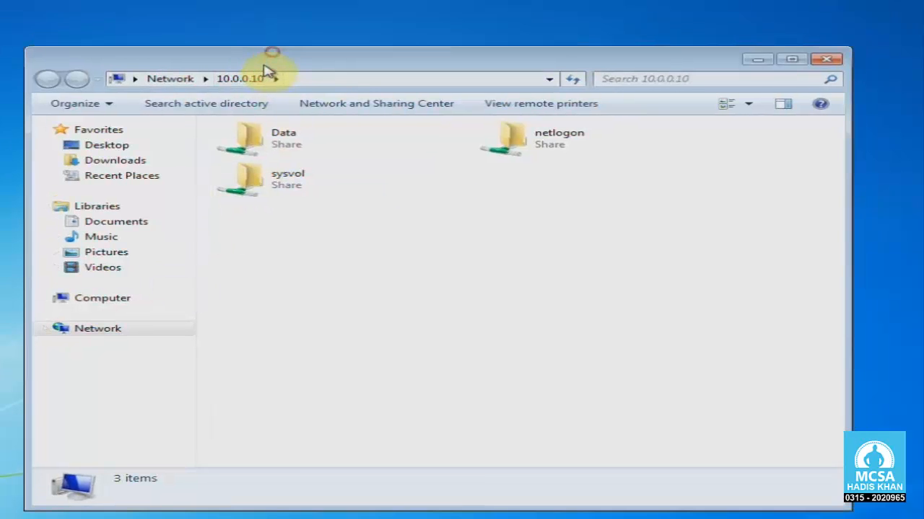
{"action": "double_click", "coordinate": [253, 141]}
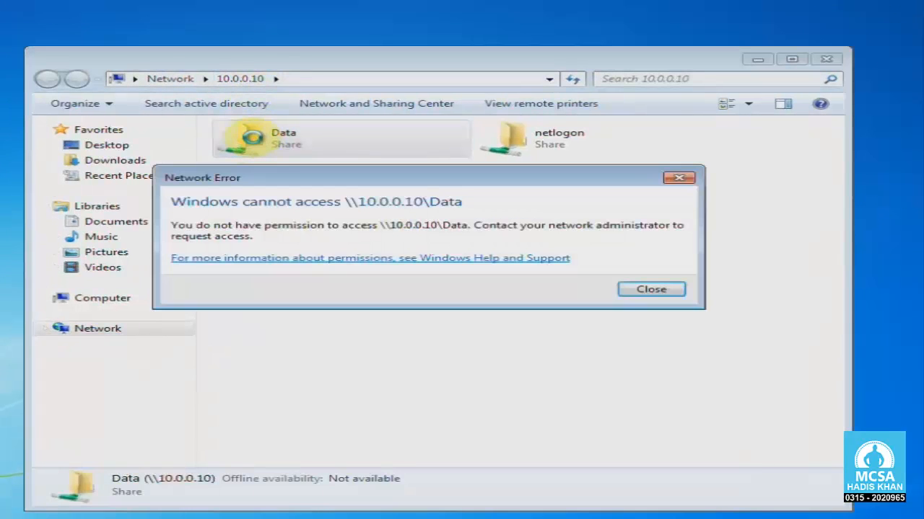
- Move the permission-denied Network Error aside and close it
{"action": "left_click_drag", "start_coordinate": [364, 178], "coordinate": [436, 249]}
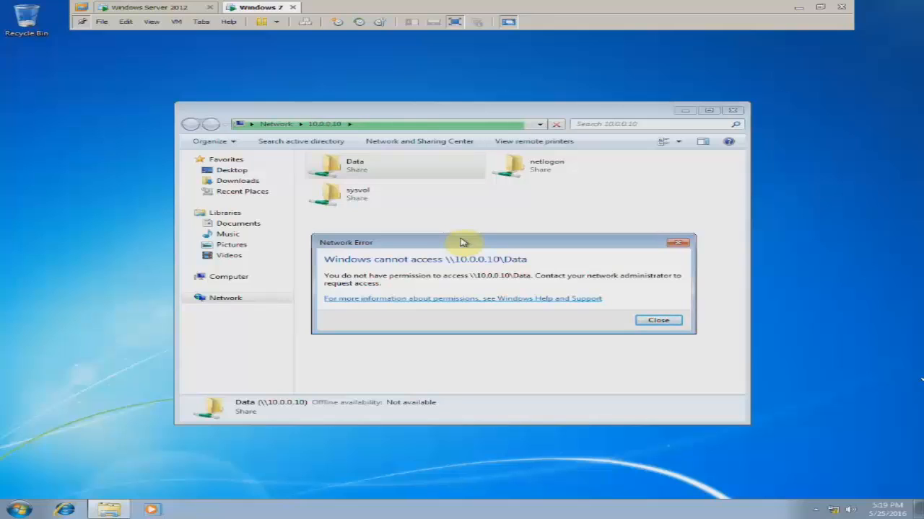
{"action": "left_click", "coordinate": [671, 244]}
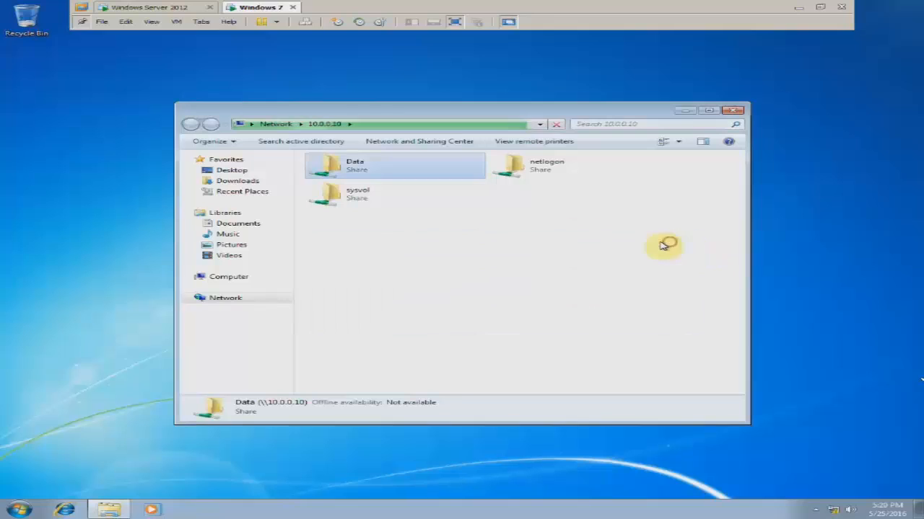